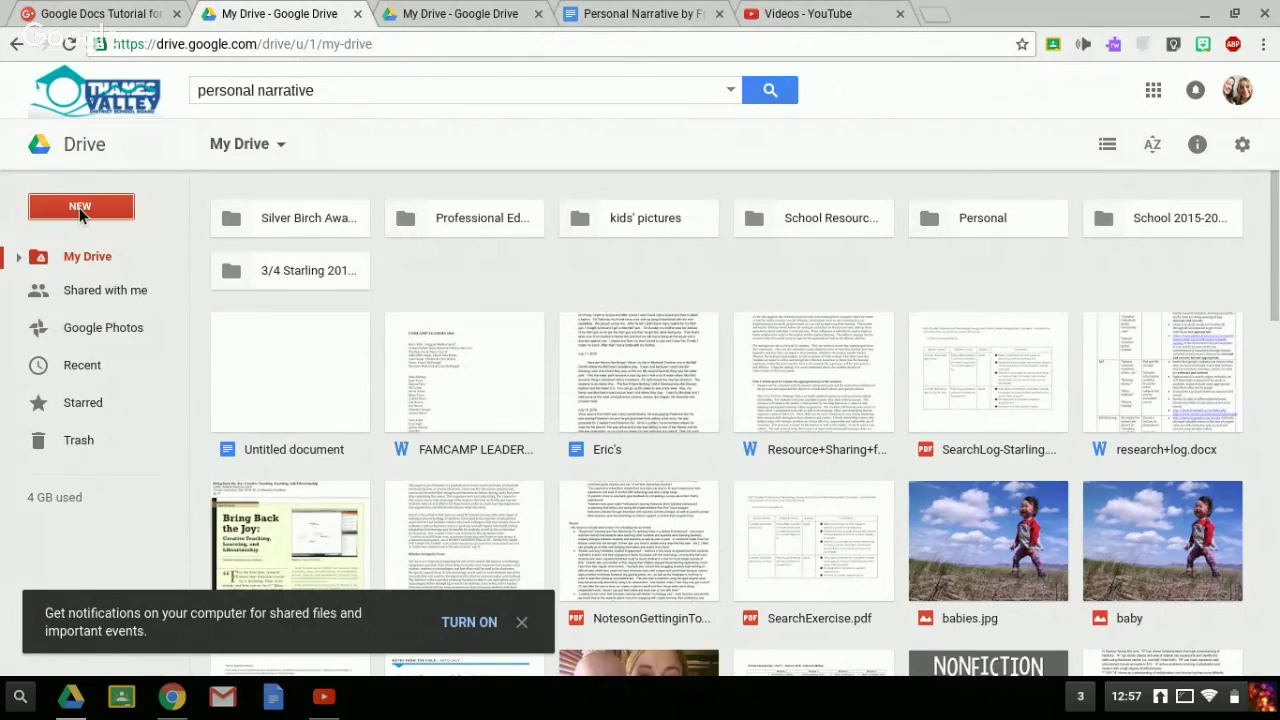
- Check Drive's NEW create menu, then open a blank Chrome tab beside My Drive
left_click(82, 214)
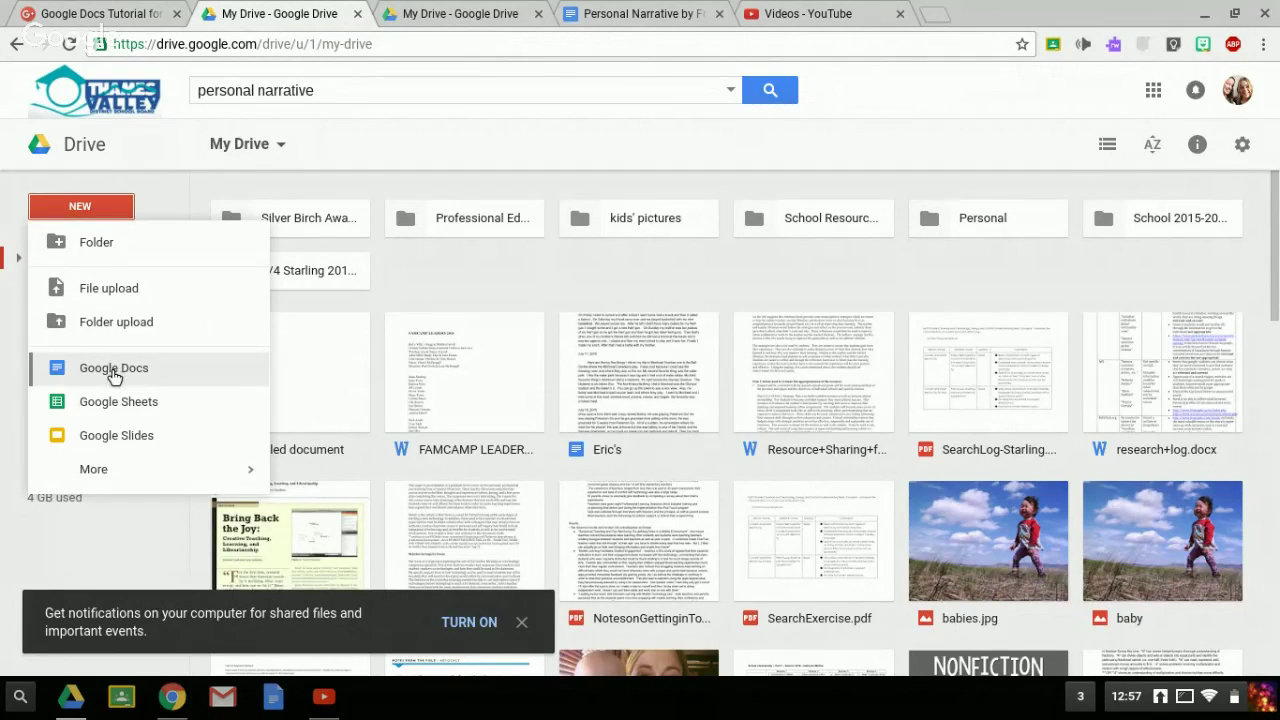
left_click(932, 14)
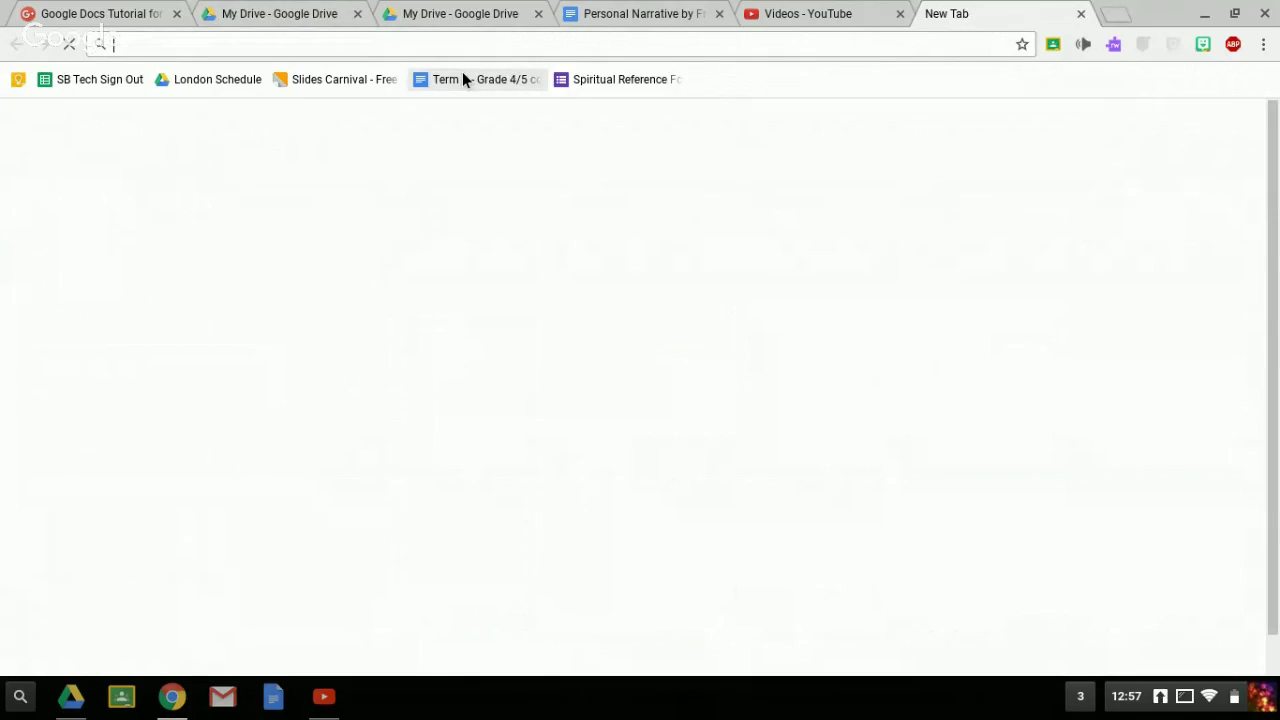
- Load google.ca and launch Google Docs from the Google apps grid
type("google.ca")
key("Return")
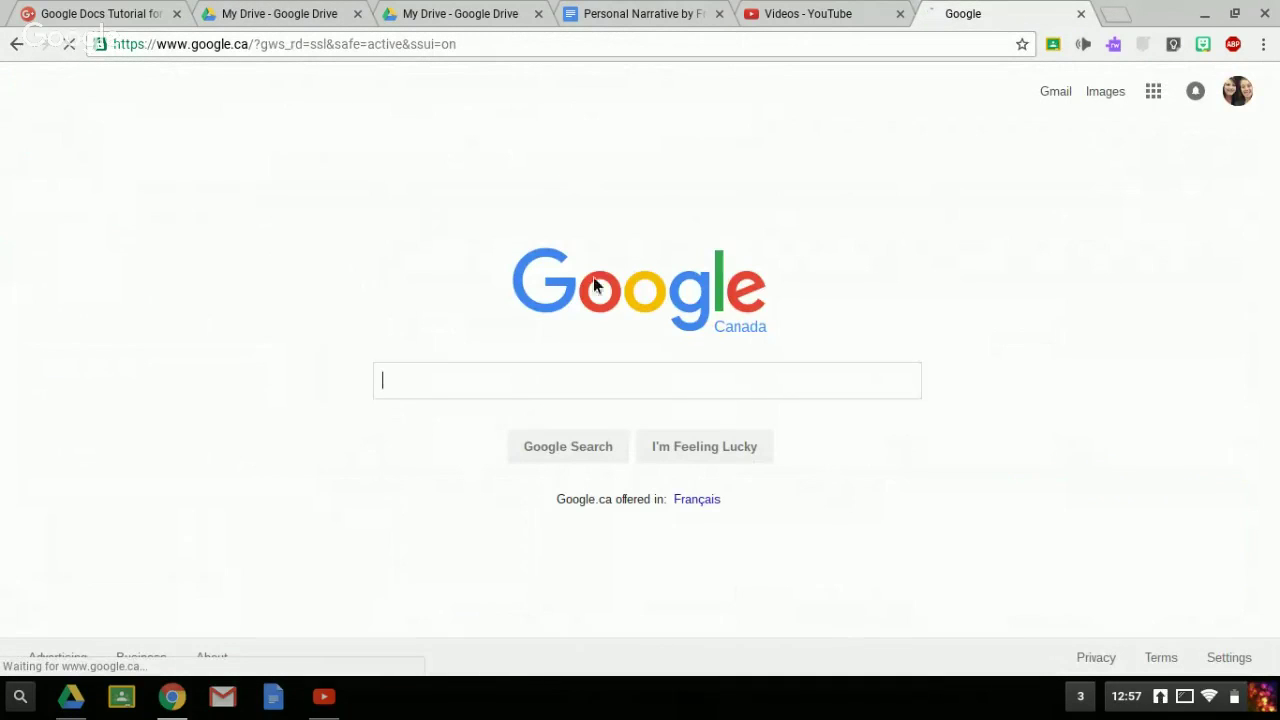
left_click(1150, 94)
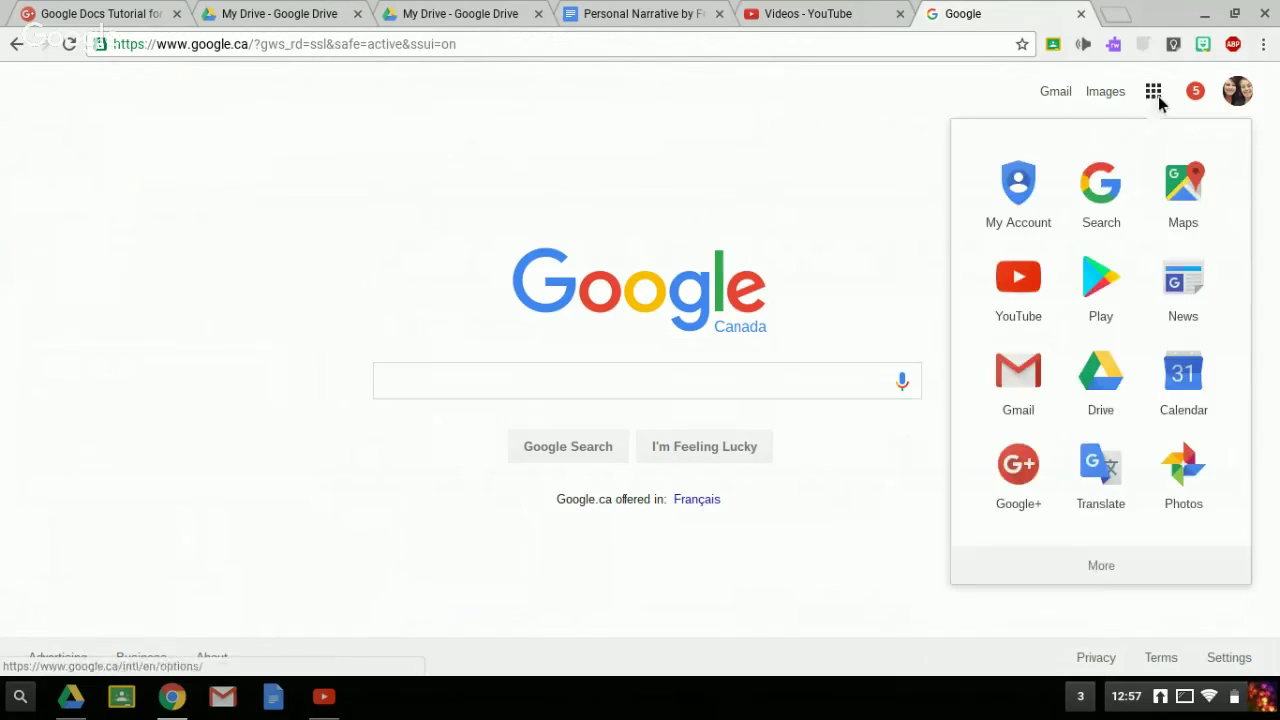
left_click(1097, 578)
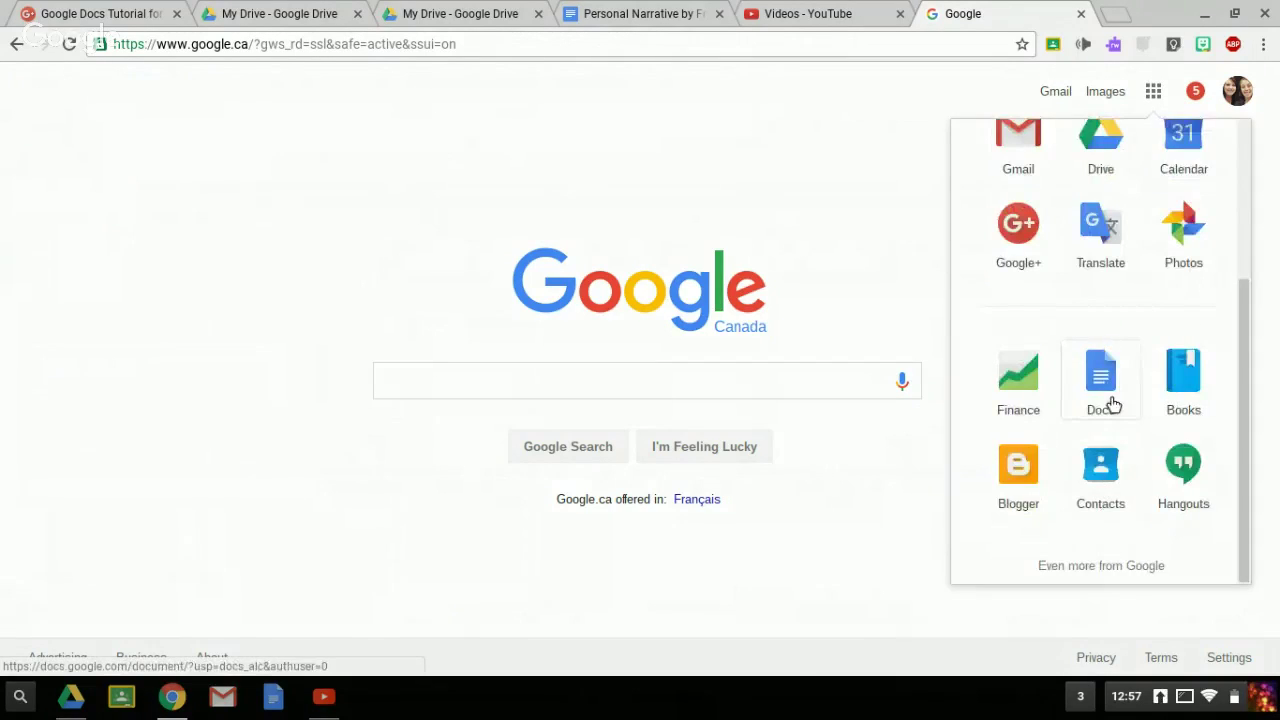
left_click(1110, 400)
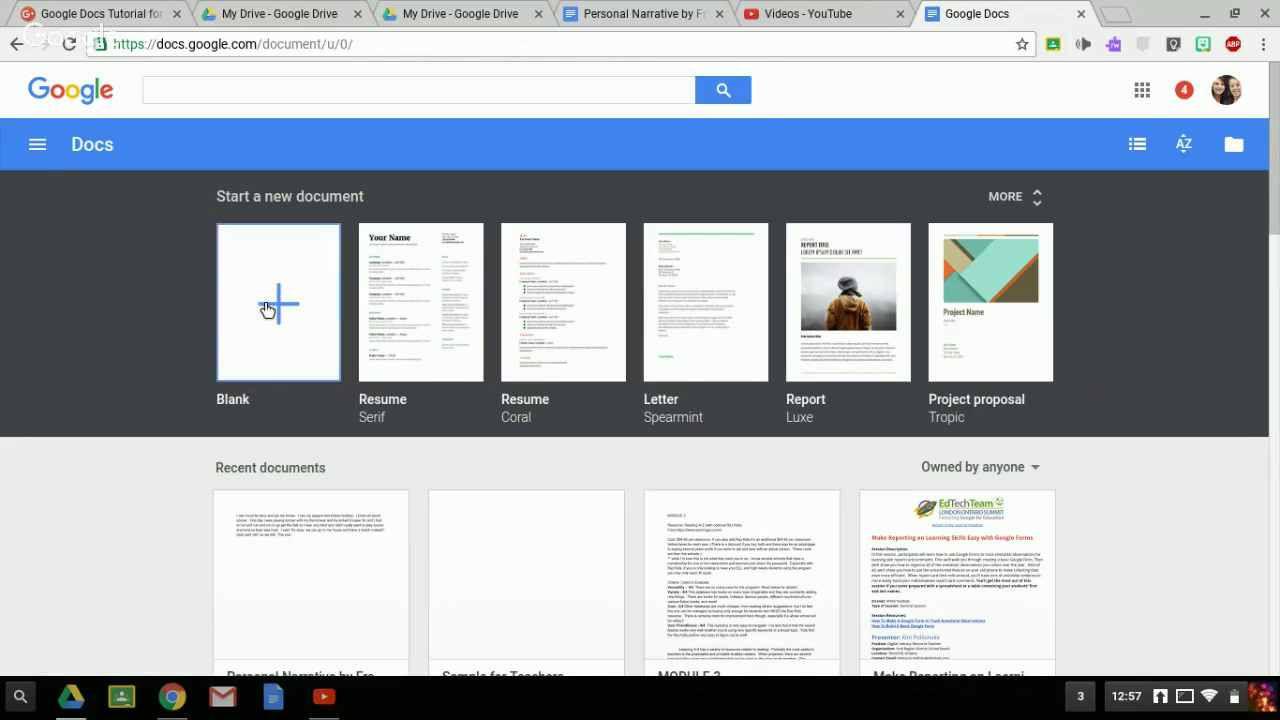
- Create a new document from the Blank template
left_click(257, 304)
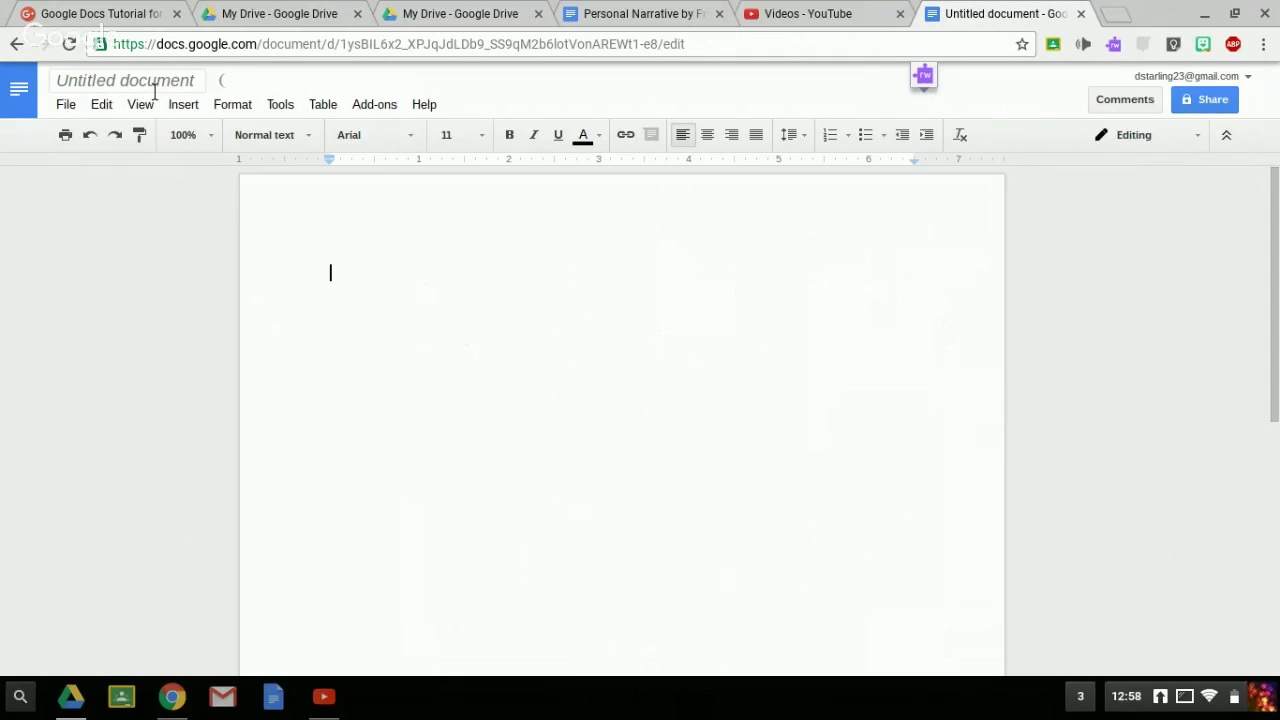
- Replace the 'Untitled document' title with 'Testing for Teachers'
left_click(155, 91)
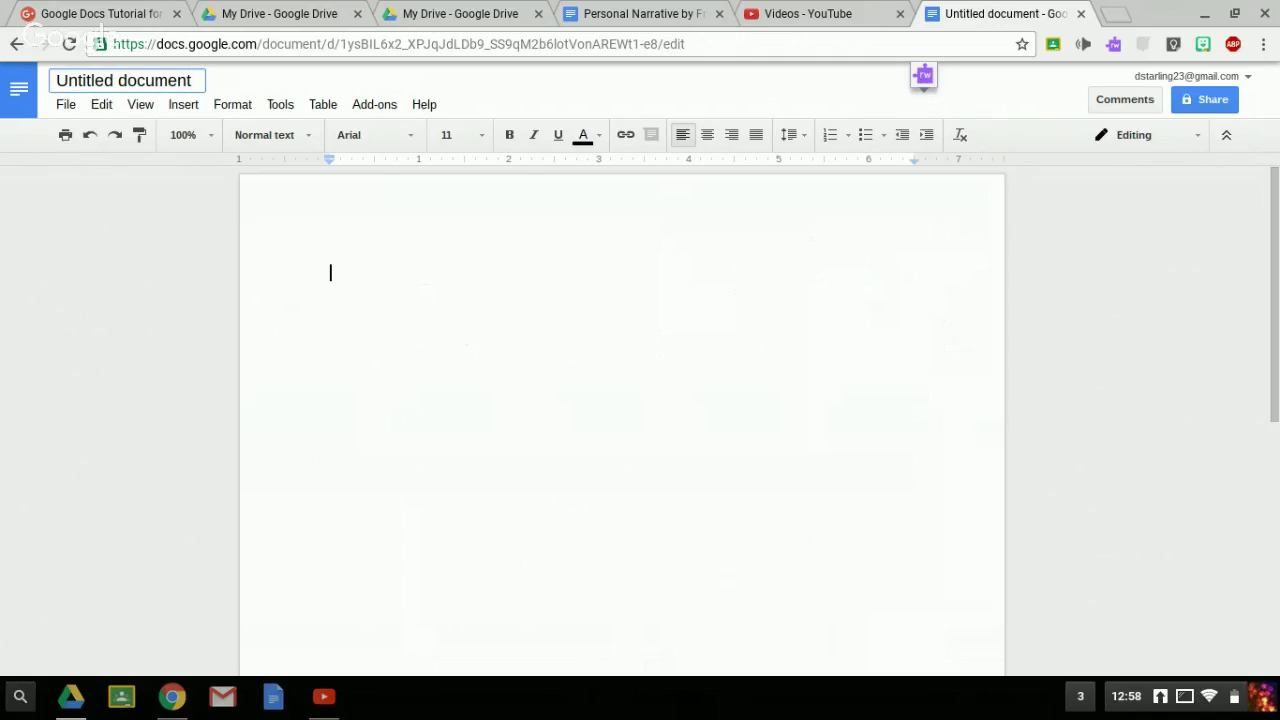
key("BackSpace")
key("BackSpace")
key("BackSpace")
key("BackSpace")
key("BackSpace")
key("BackSpace")
key("BackSpace")
key("BackSpace")
key("BackSpace")
key("BackSpace")
key("BackSpace")
key("BackSpace")
key("BackSpace")
key("BackSpace")
key("BackSpace")
key("BackSpace")
key("BackSpace")
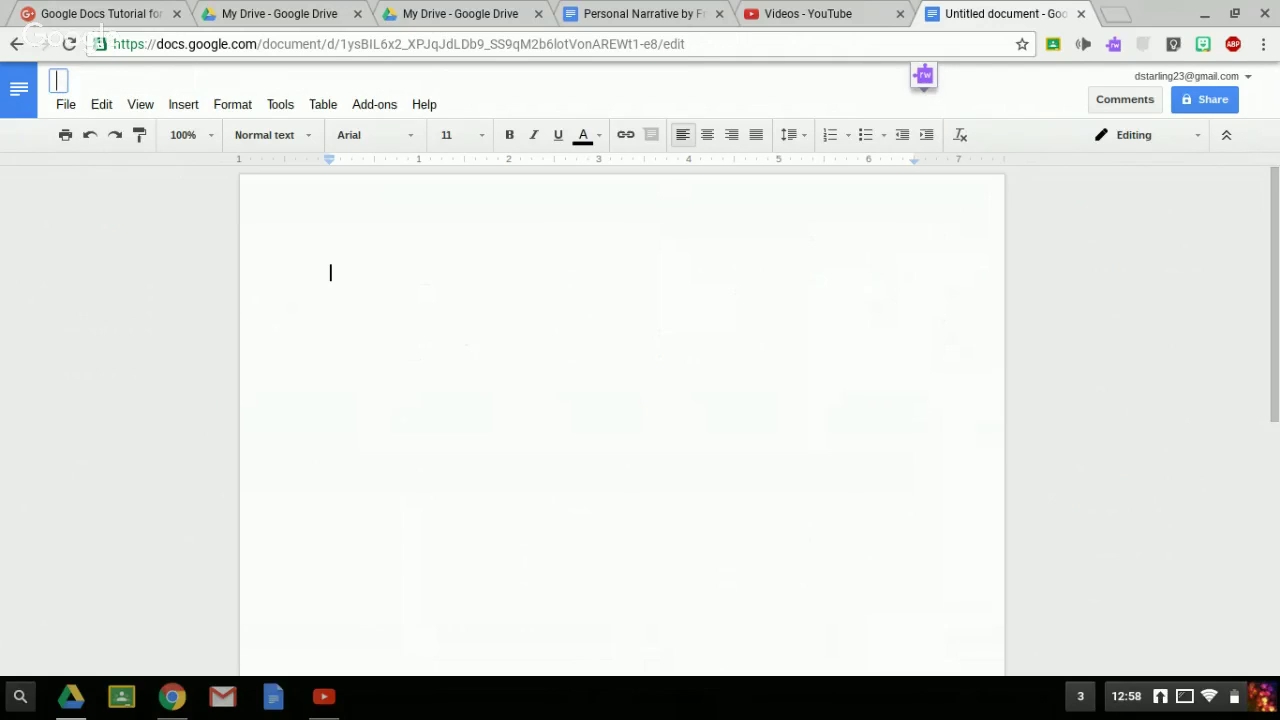
type("Test ")
type("ng for Teachers")
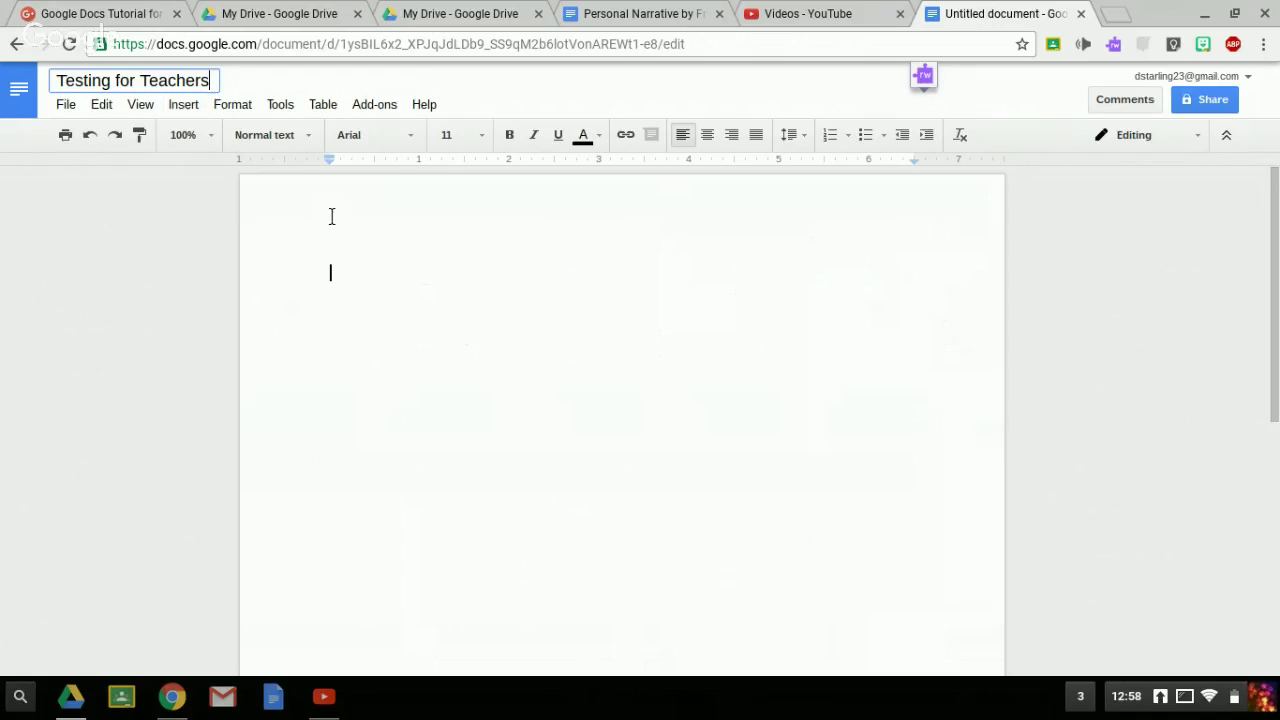
left_click(346, 280)
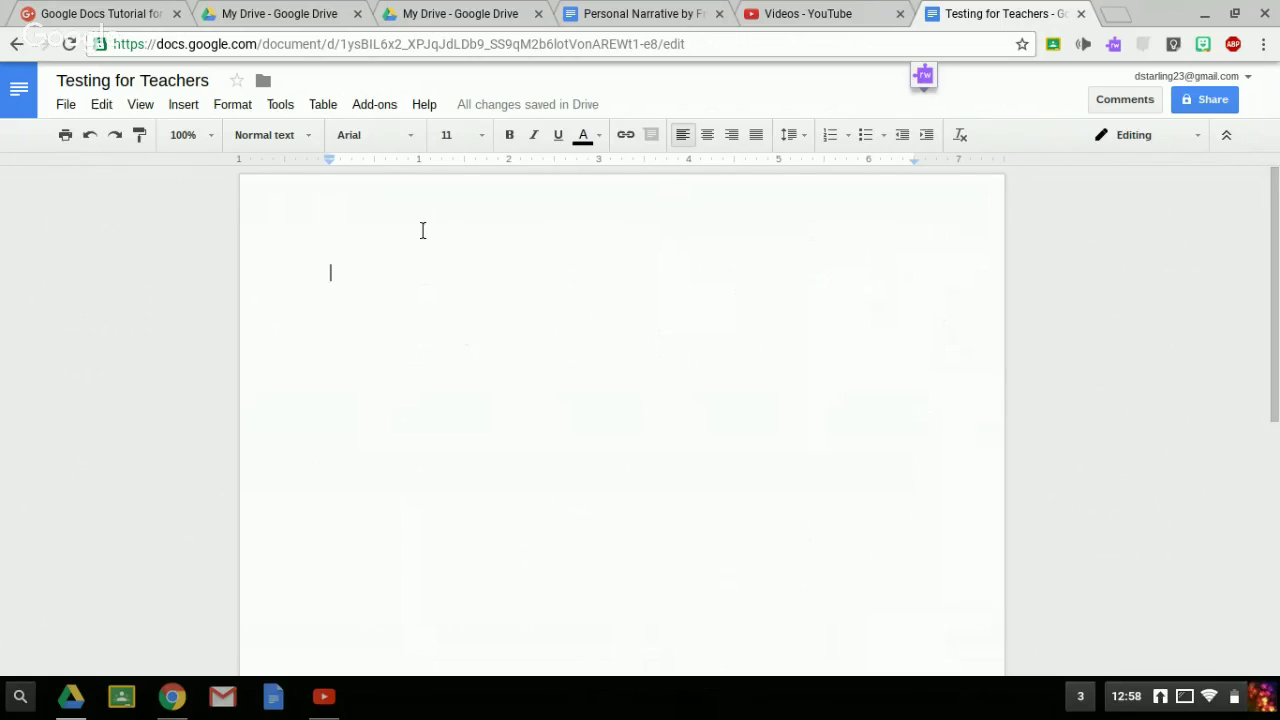
- Zoom to 150% and type 'This is a test run to shoiw you what Google Docs can do!!'
left_click(210, 136)
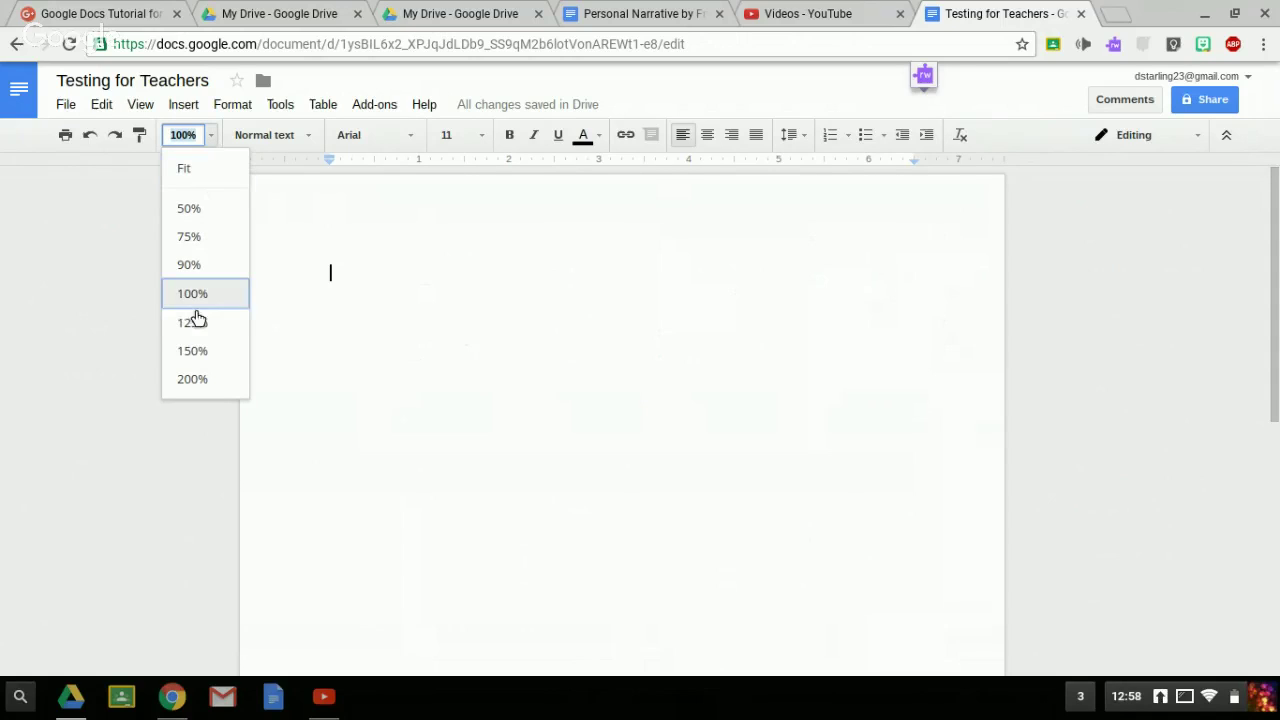
left_click(207, 360)
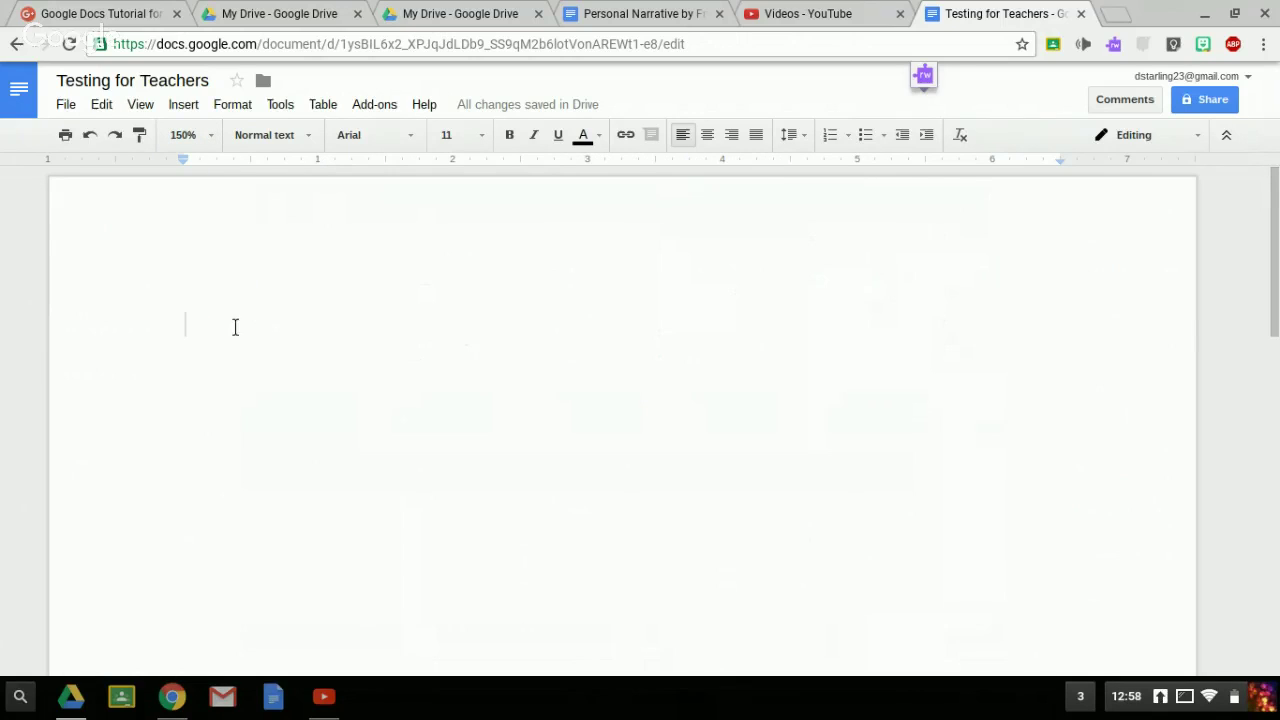
type("This ")
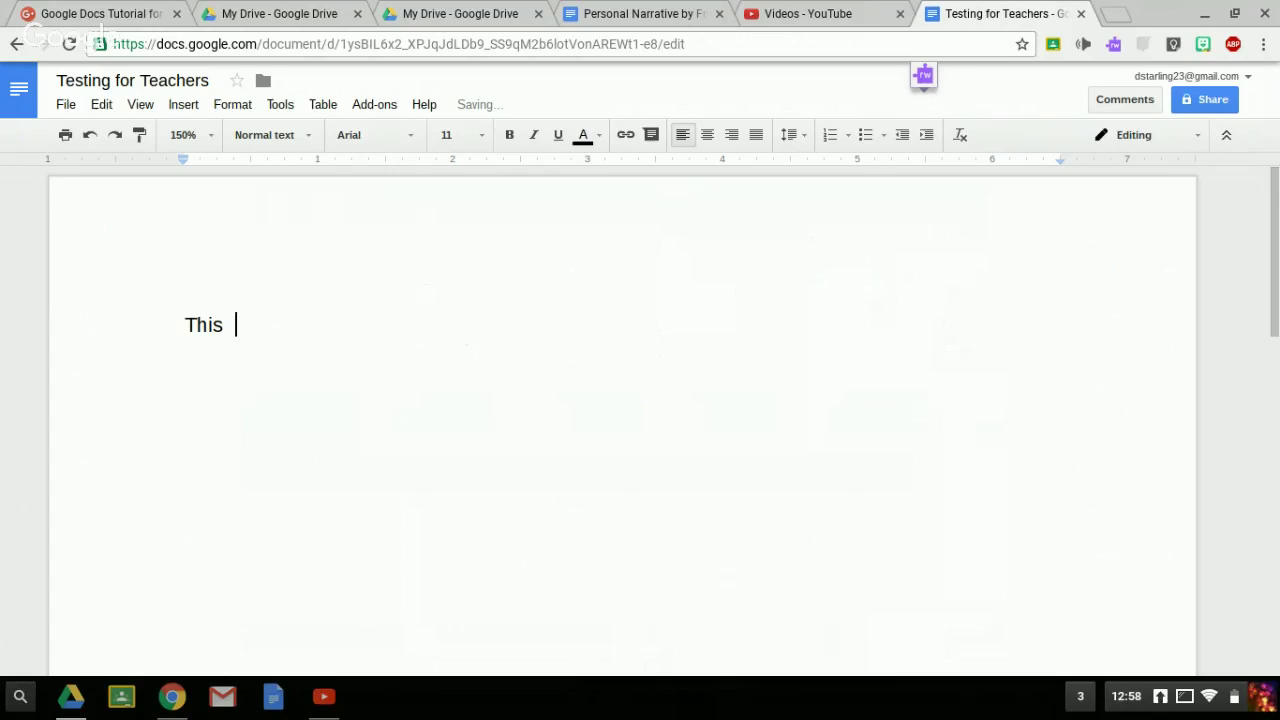
type("is a test ru")
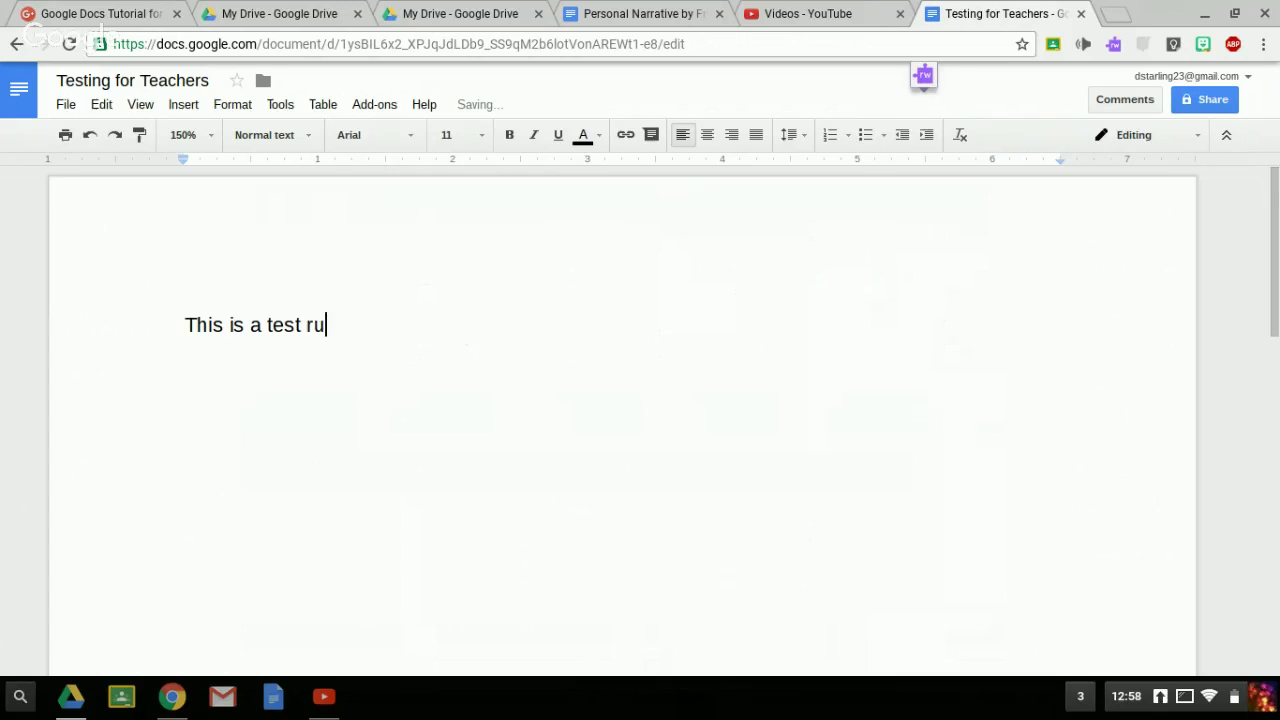
type("n to shoiw you what ")
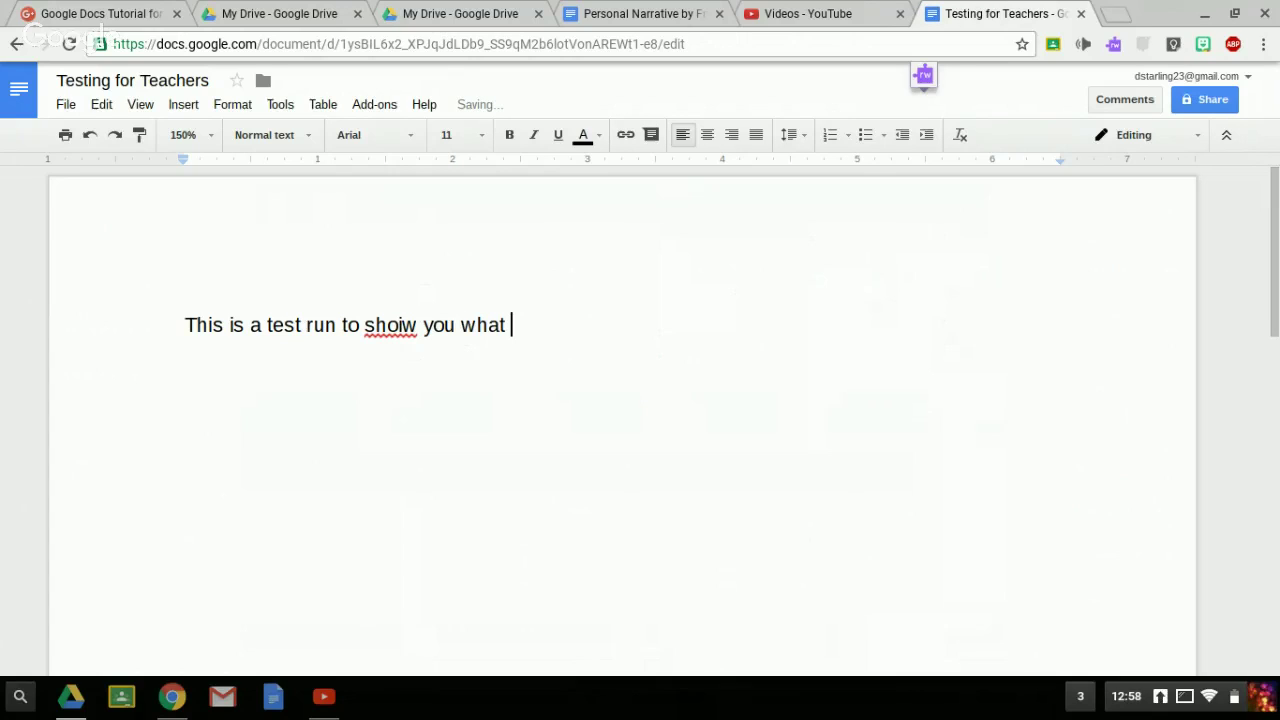
type("Google Doc")
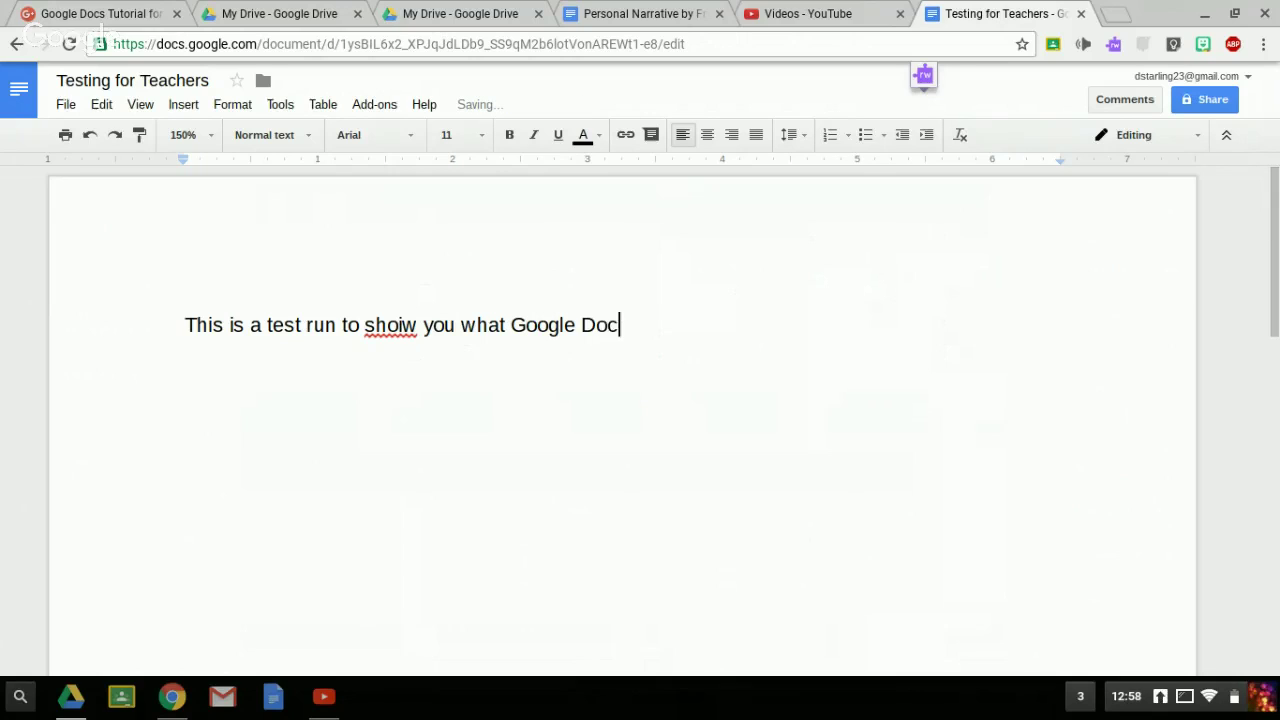
type("s can do!!")
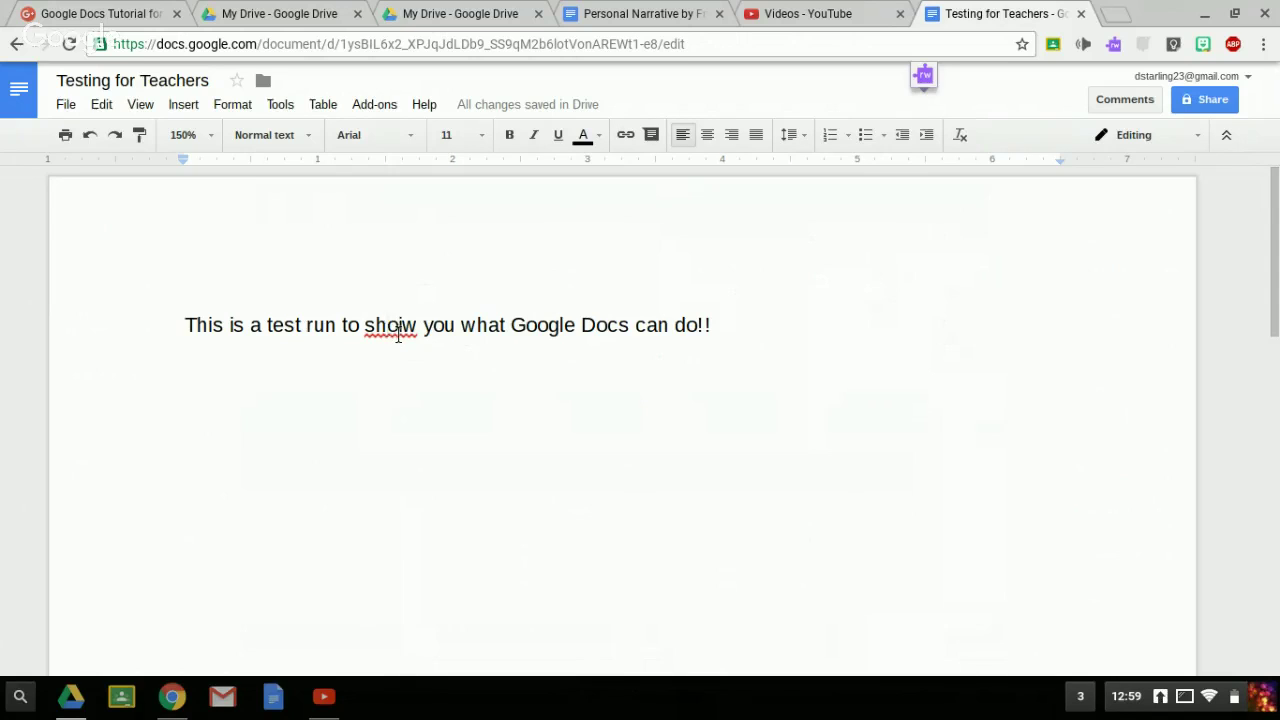
- Correct the misspelling 'shoiw' to 'show' using the spelling suggestion
right_click(398, 334)
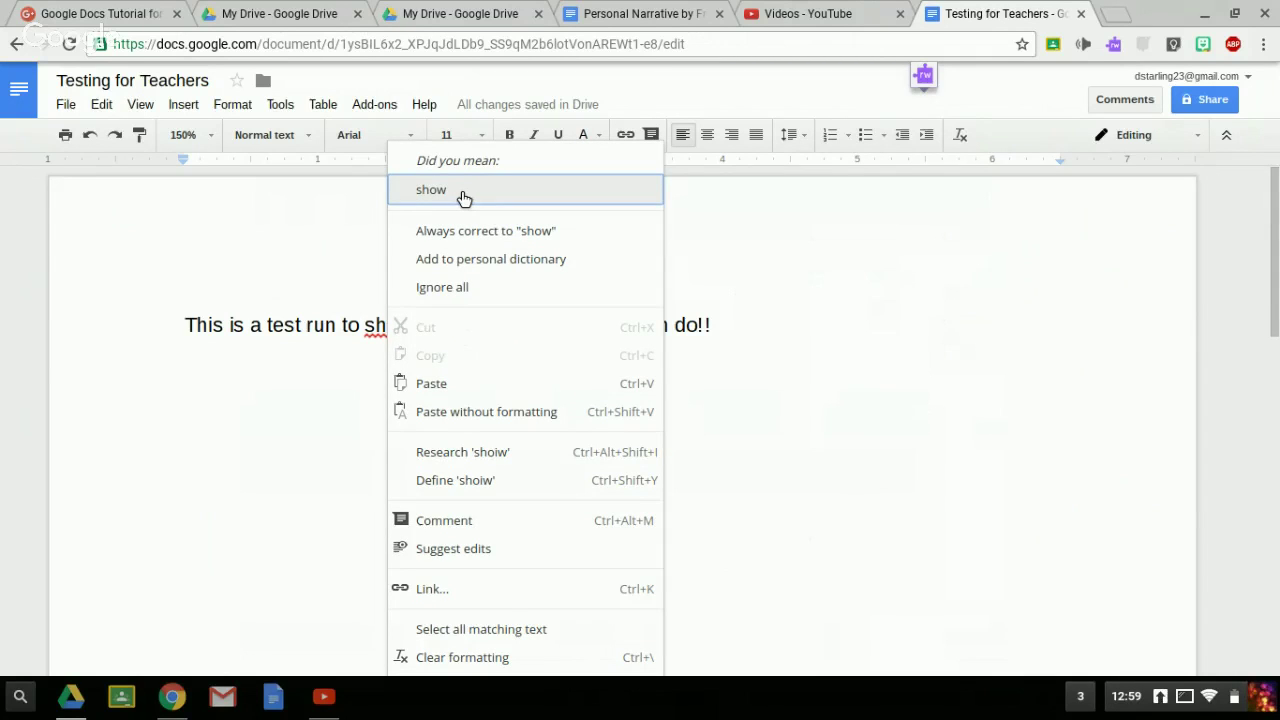
left_click(464, 197)
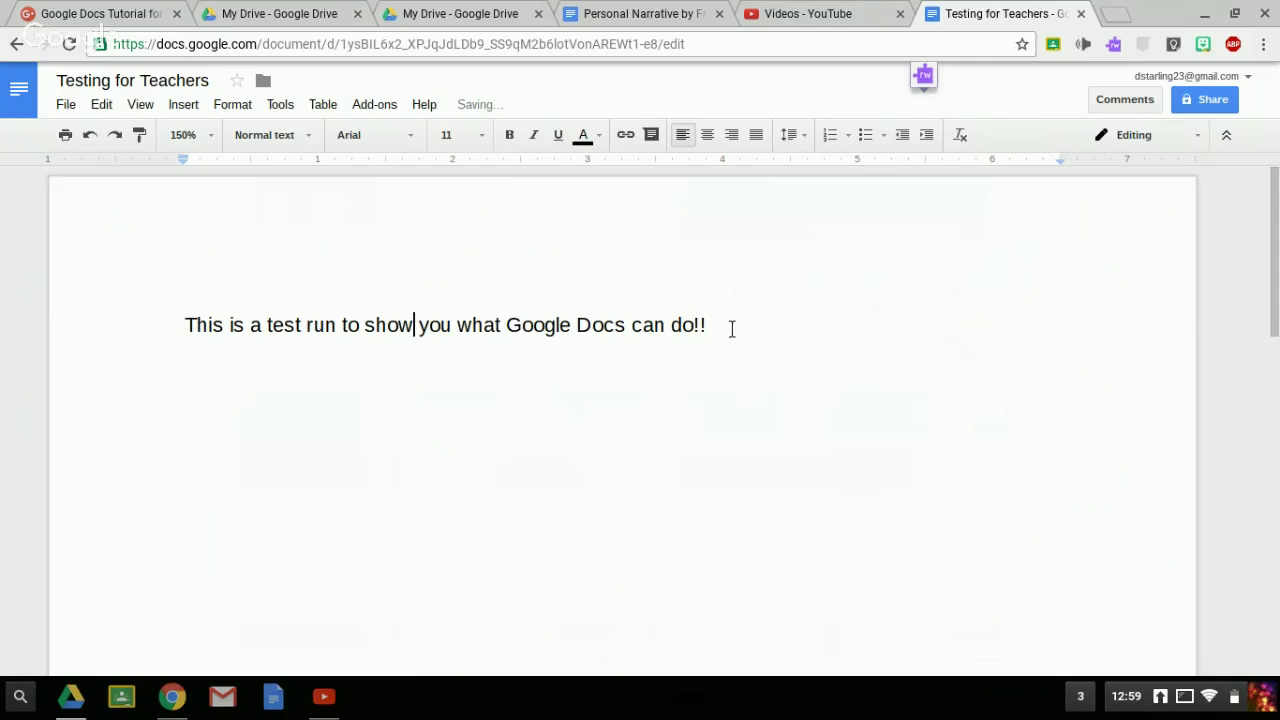
left_click(731, 333)
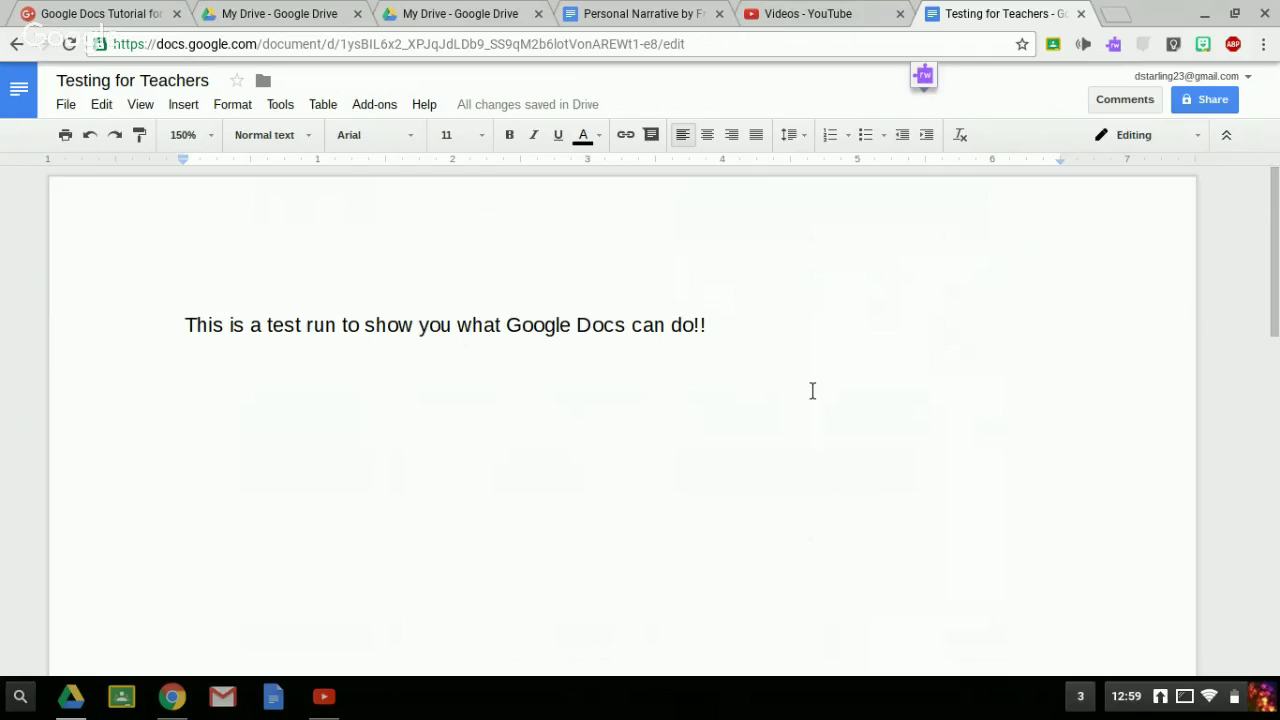
- Append 'Watch what happens!' to the line, fixing typos along the way
type("What")
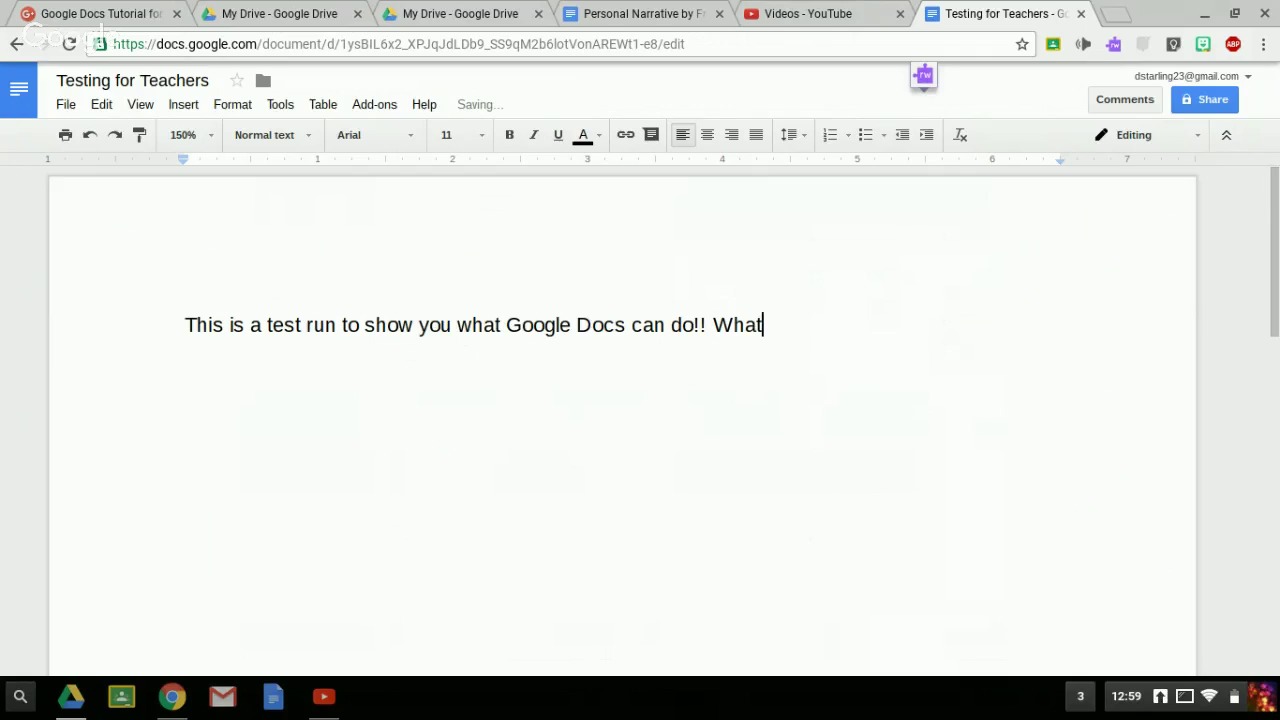
key("BackSpace")
key("BackSpace")
key("BackSpace")
type("watch")
key("BackSpace")
key("BackSpace")
key("BackSpace")
key("BackSpace")
key("BackSpace")
type("atch")
key("BackSpace")
key("BackSpace")
key("BackSpace")
key("BackSpace")
key("BackSpace")
type("atch what happens!")
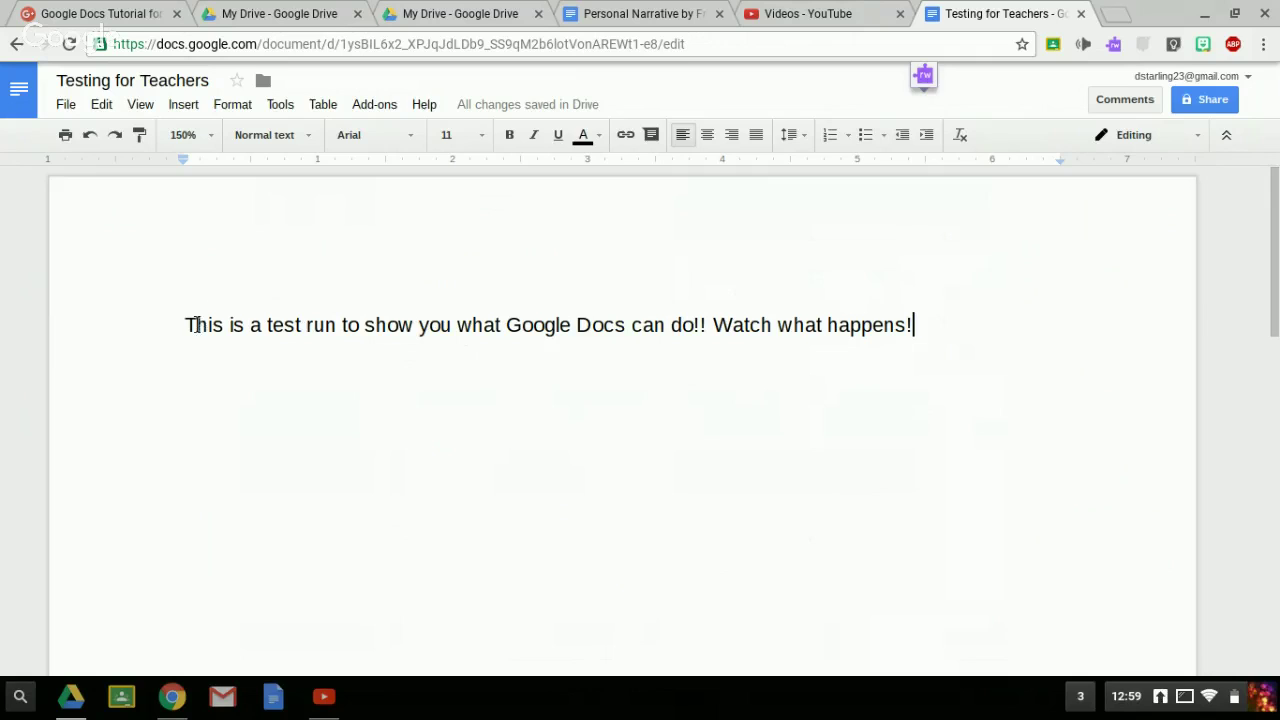
- Select the whole line and set it in the Bangers font
left_click(189, 324)
left_click(974, 366, "shift")
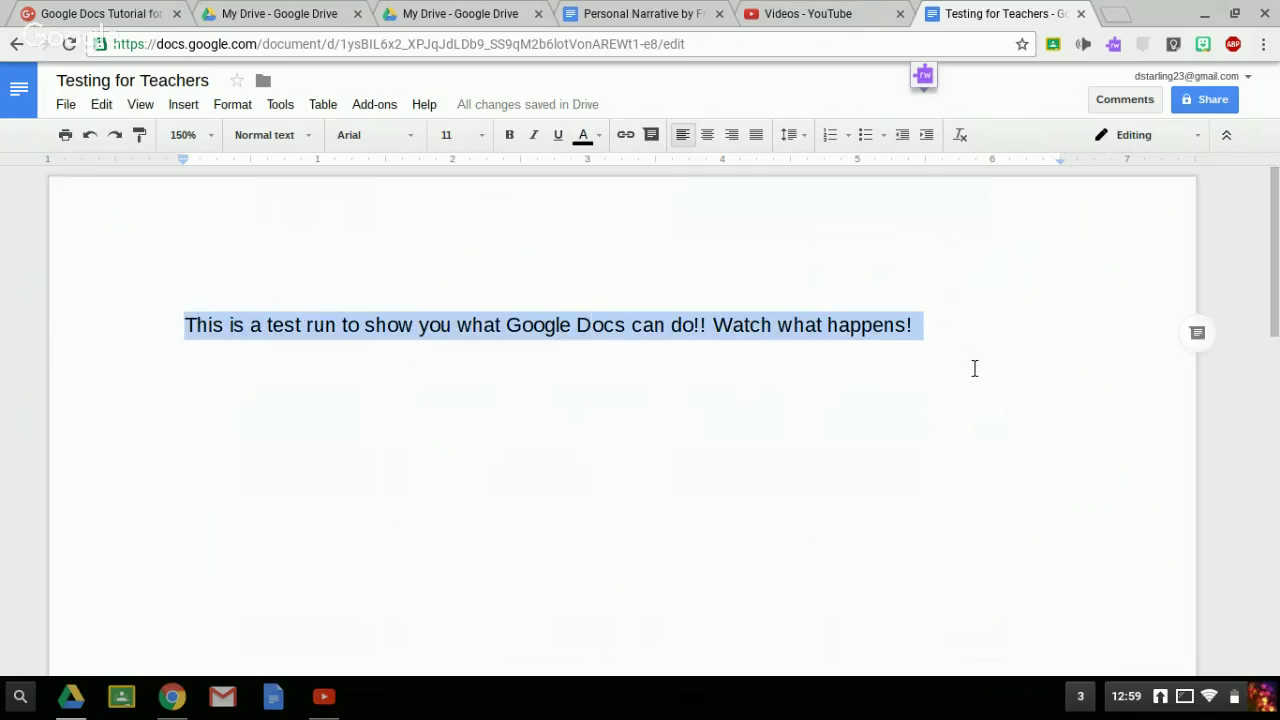
left_click(413, 137)
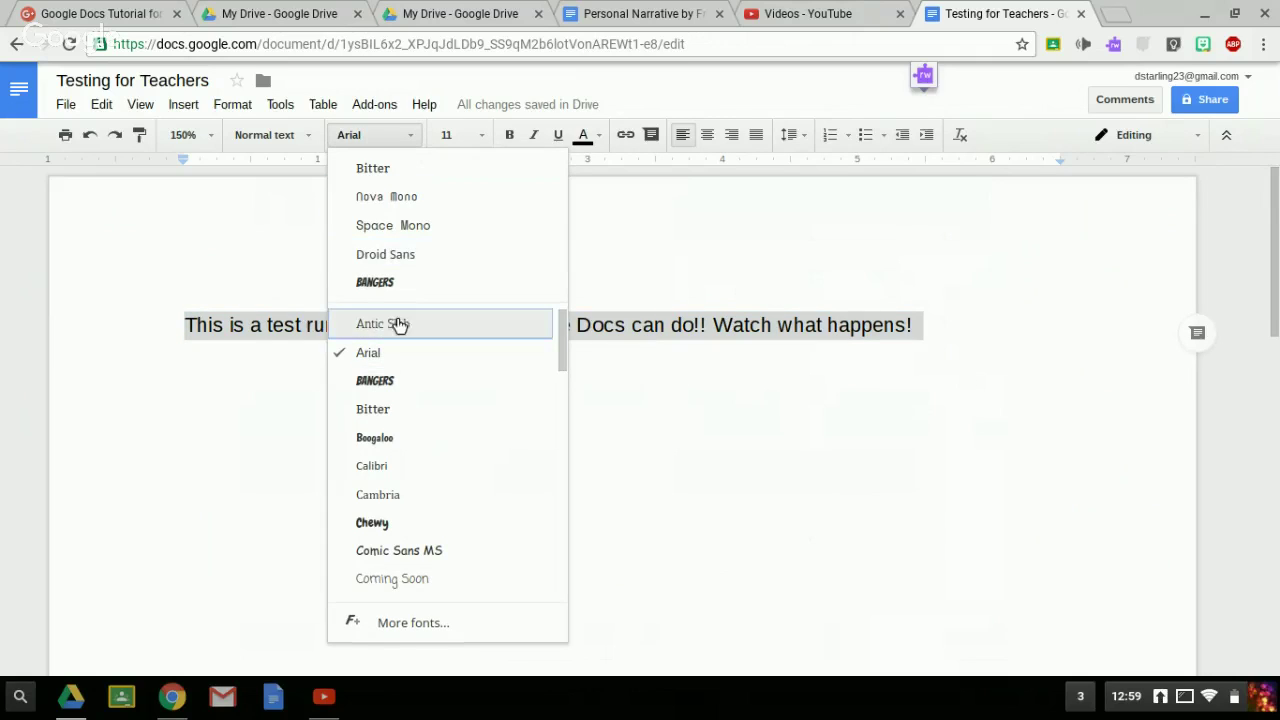
left_click(391, 290)
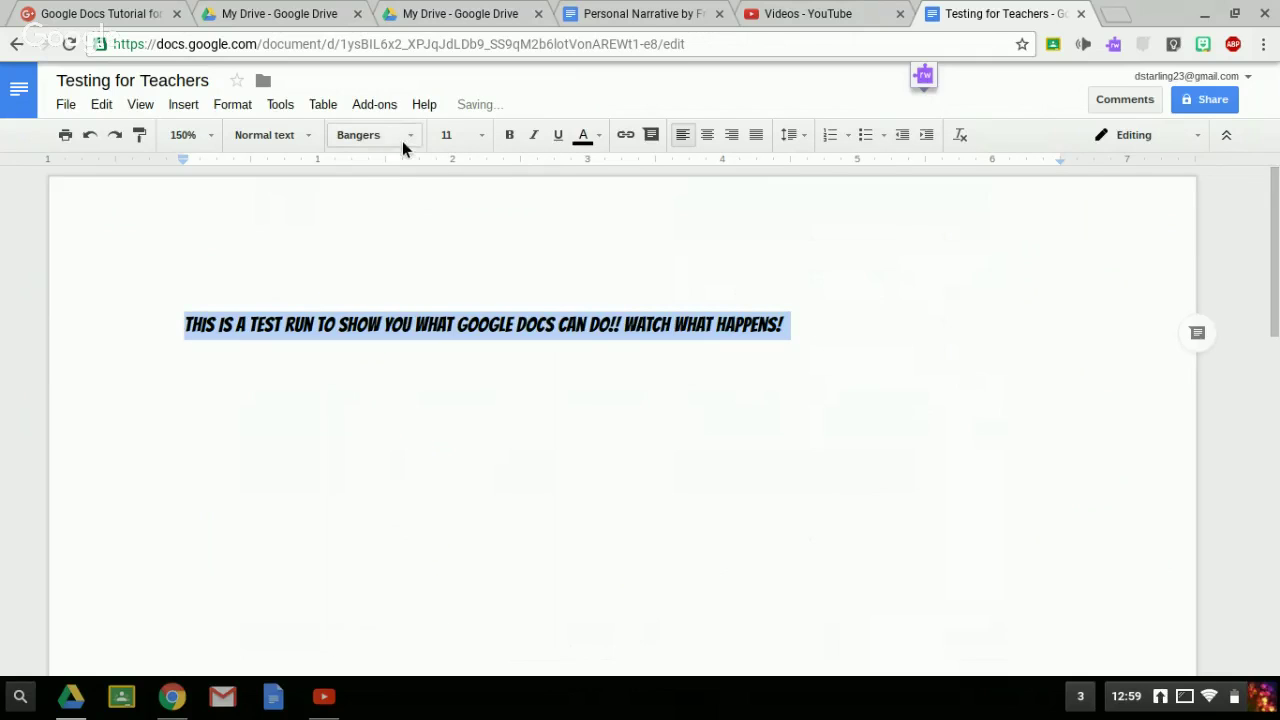
left_click(417, 140)
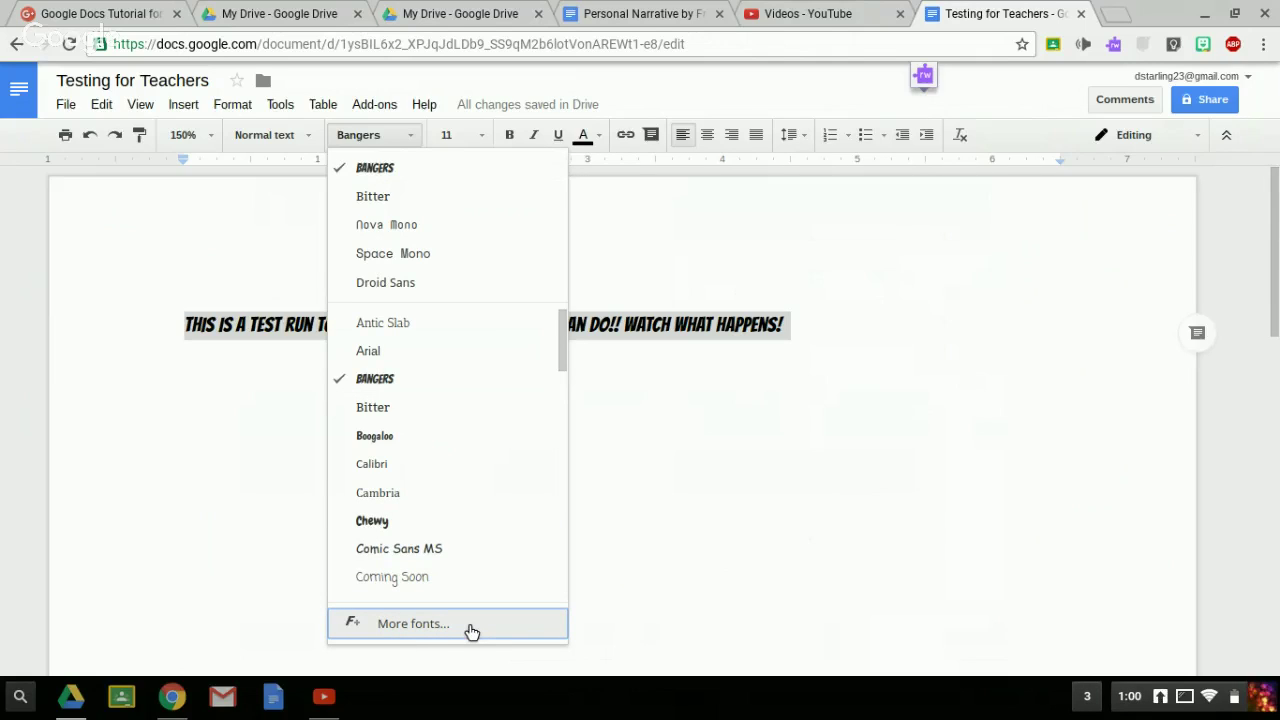
- Add Cabin through More fonts and apply it to the sentence, replacing Bangers
left_click(466, 626)
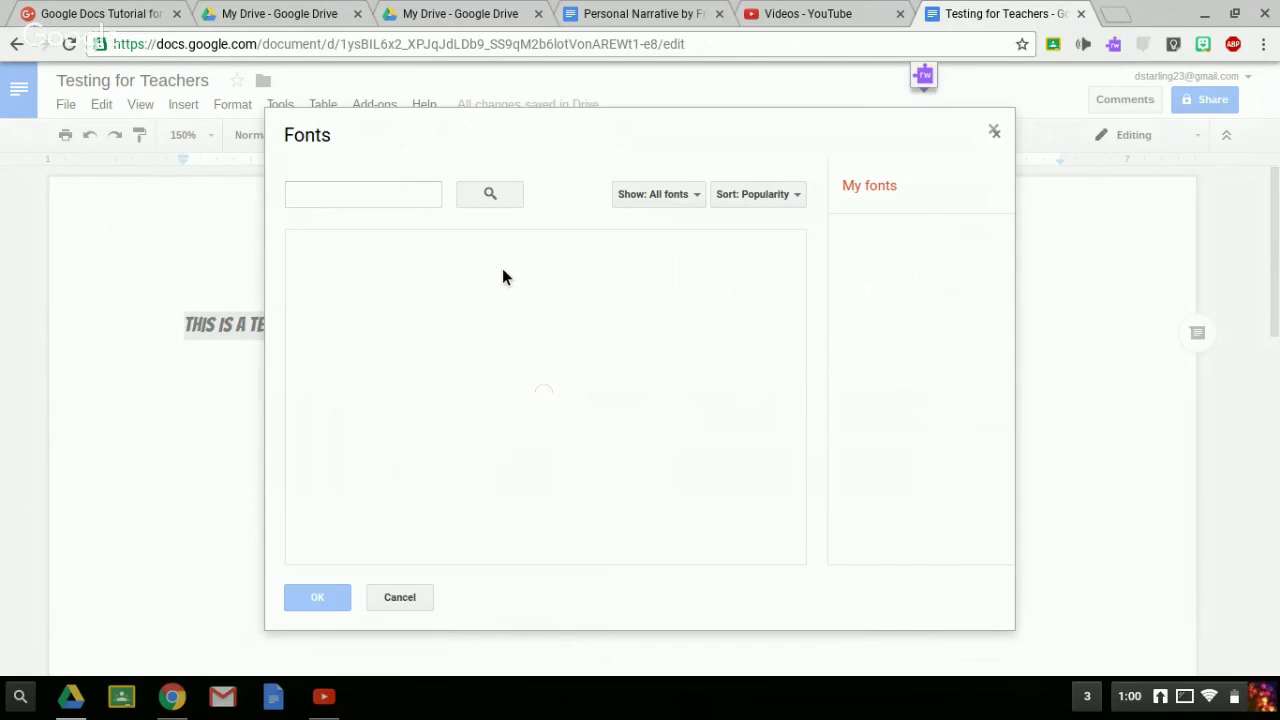
scroll(445, 308, "down", 2)
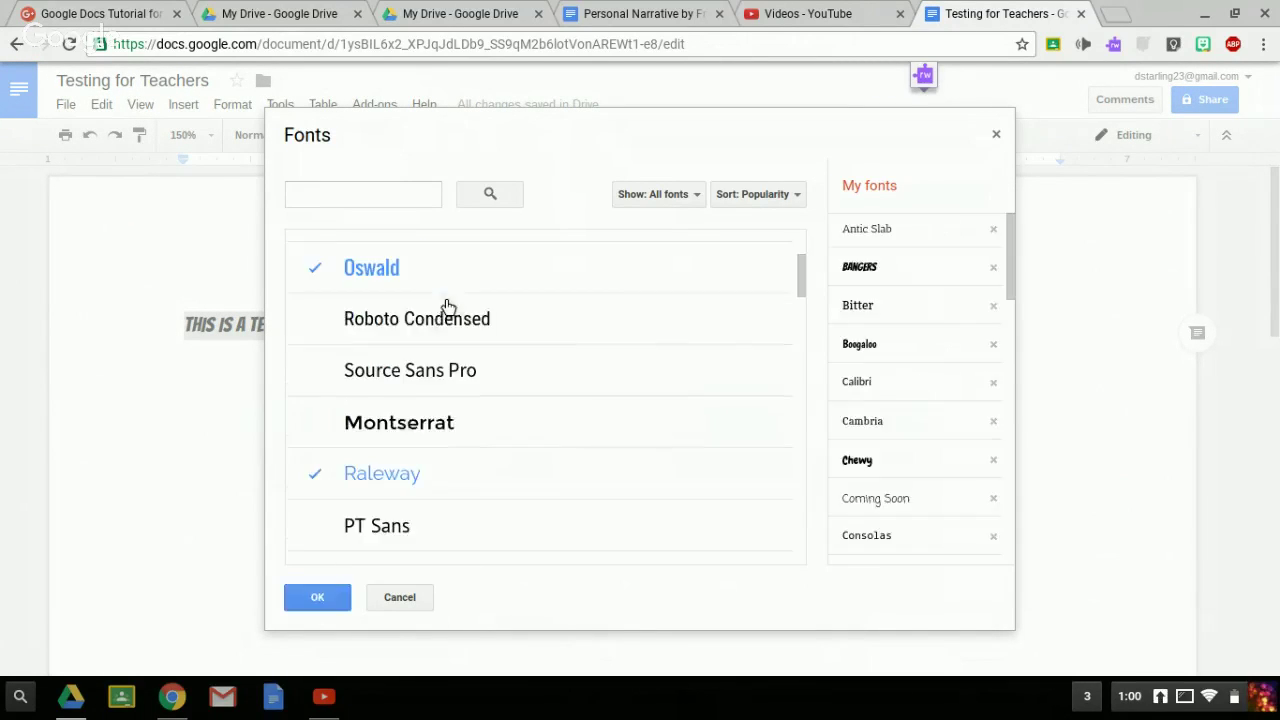
scroll(422, 457, "down", 5)
scroll(421, 457, "down", 4)
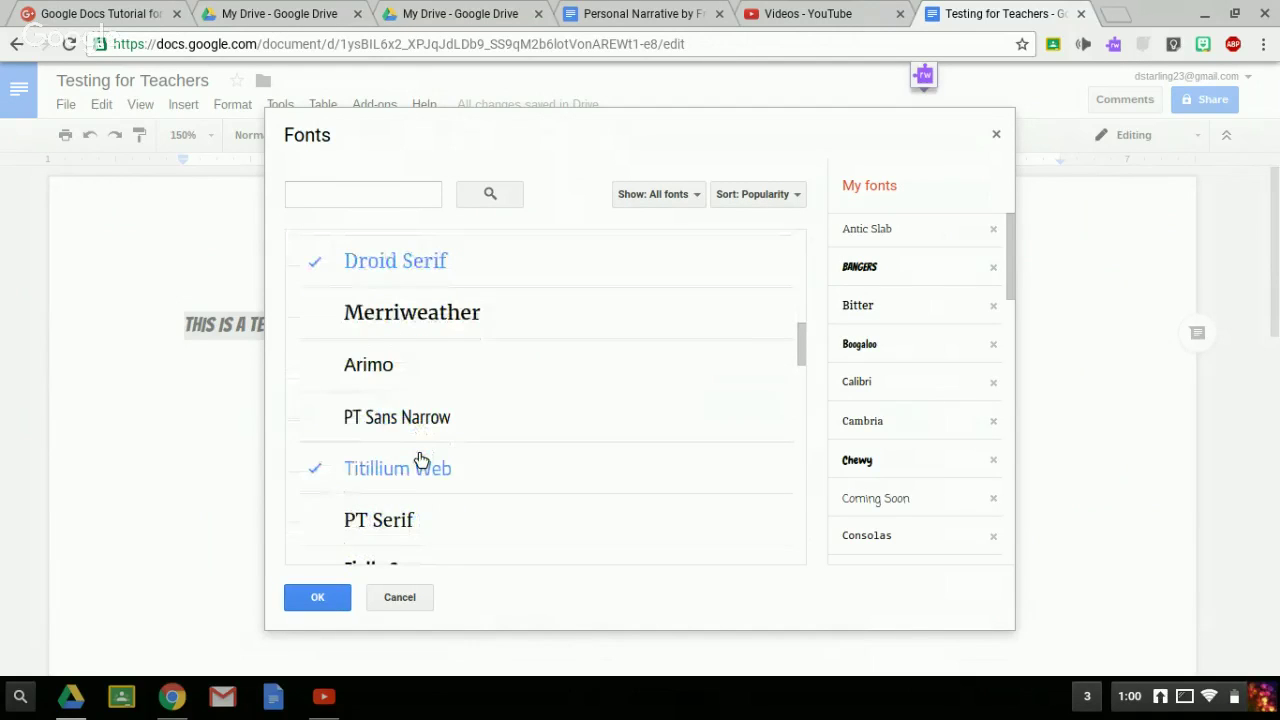
scroll(421, 459, "down", 4)
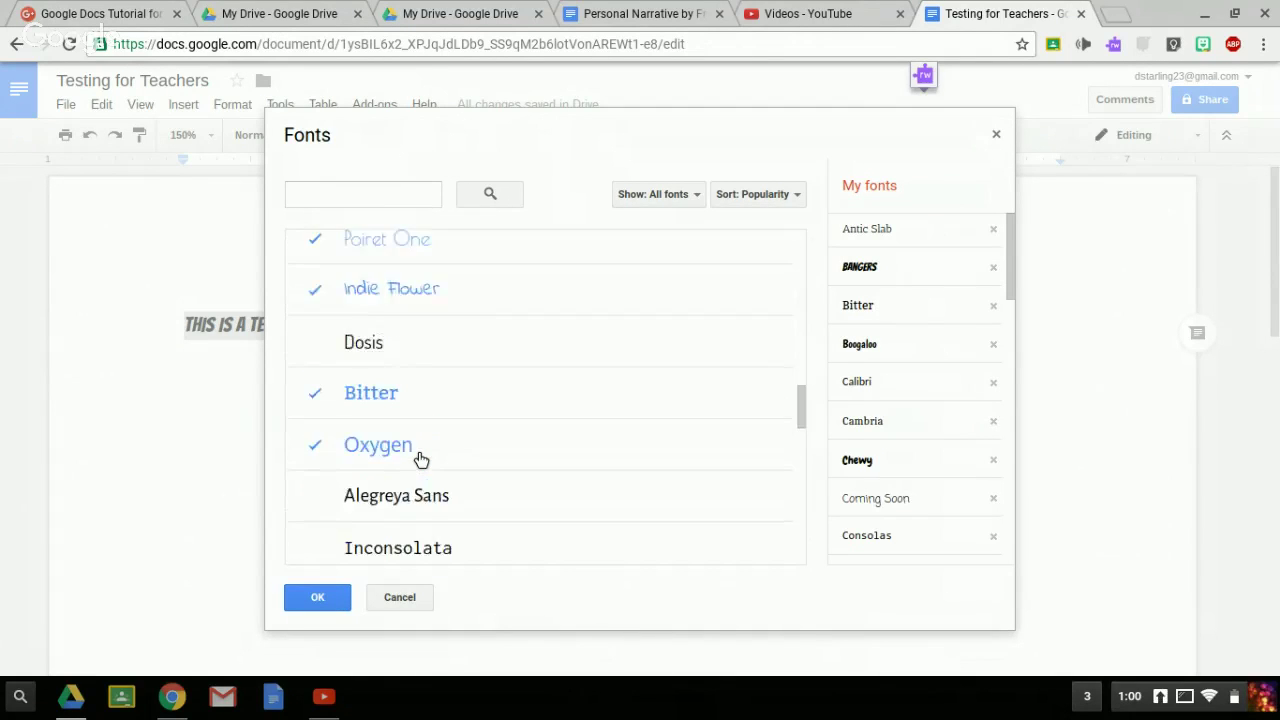
left_click(364, 408)
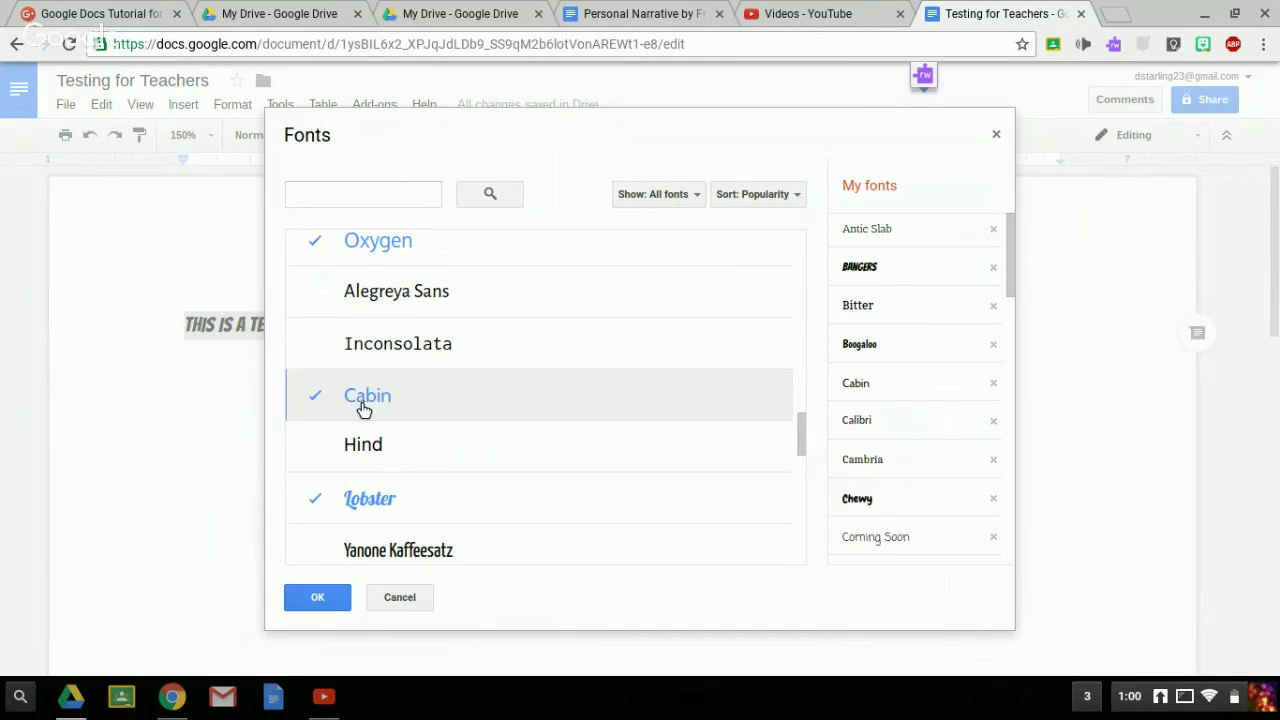
left_click(330, 597)
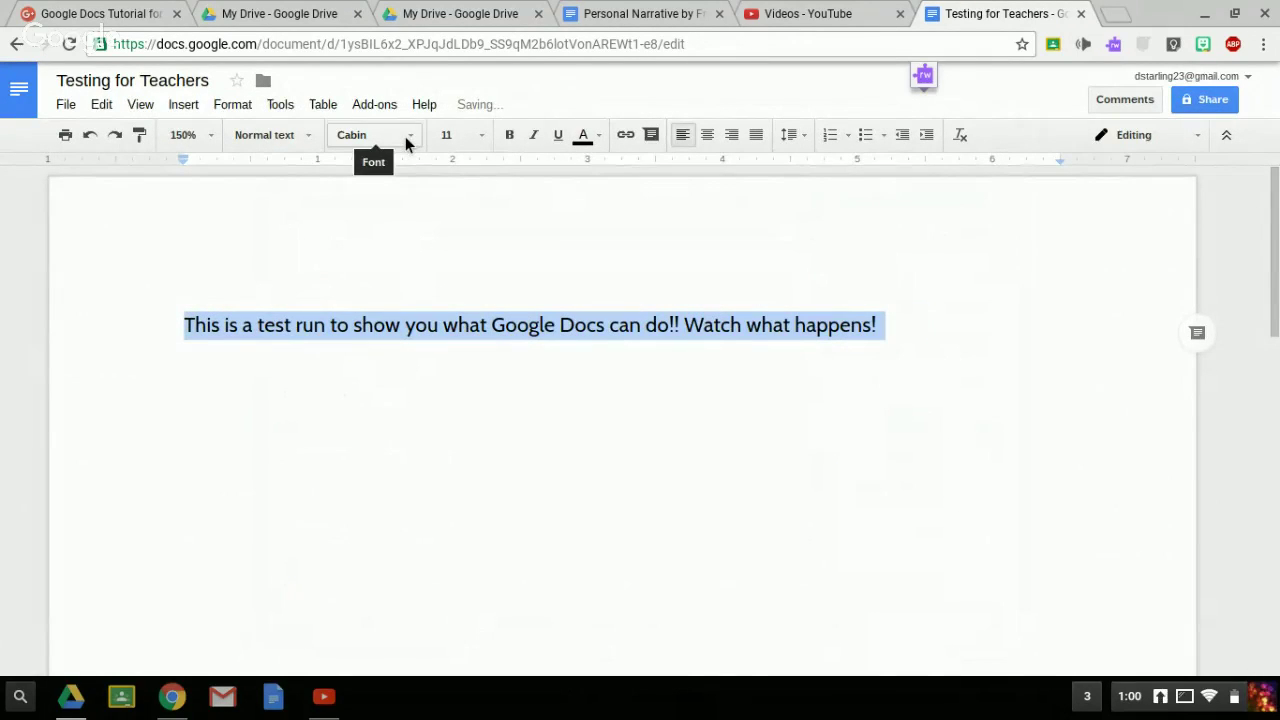
- Make the sentence 14 pt dark purple and start a new empty line below it
left_click(484, 136)
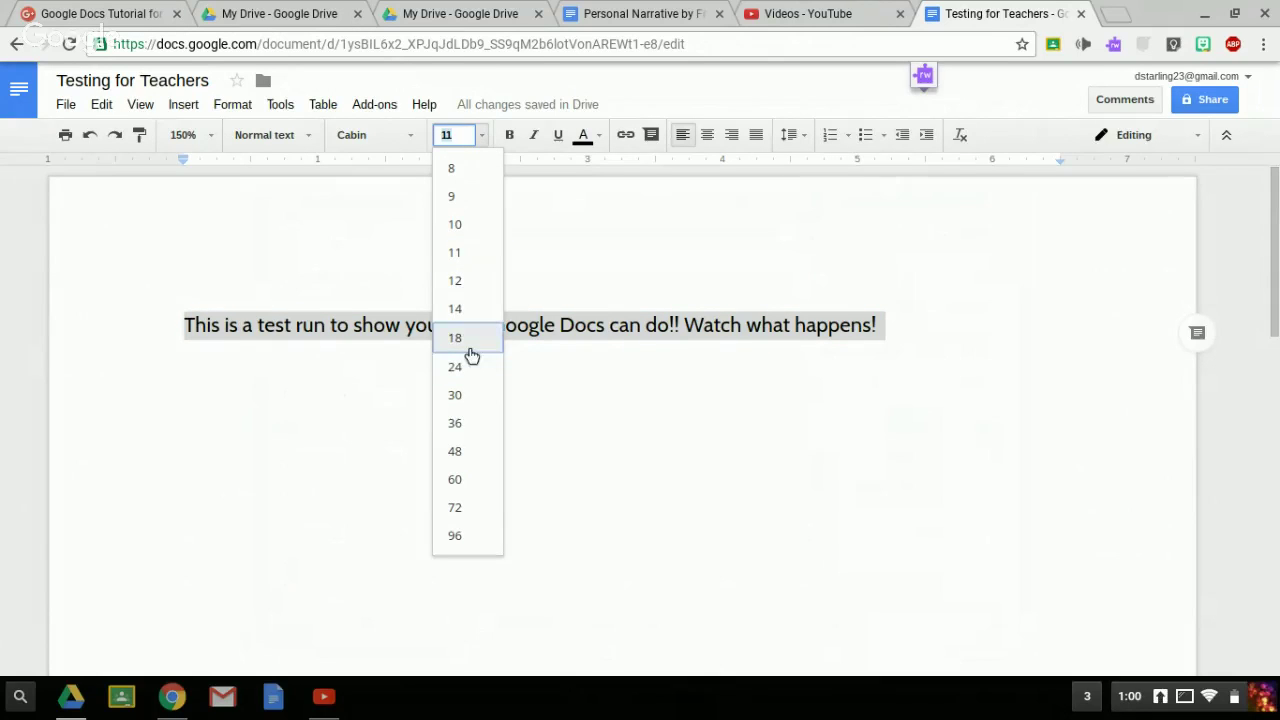
left_click(466, 314)
left_click(599, 140)
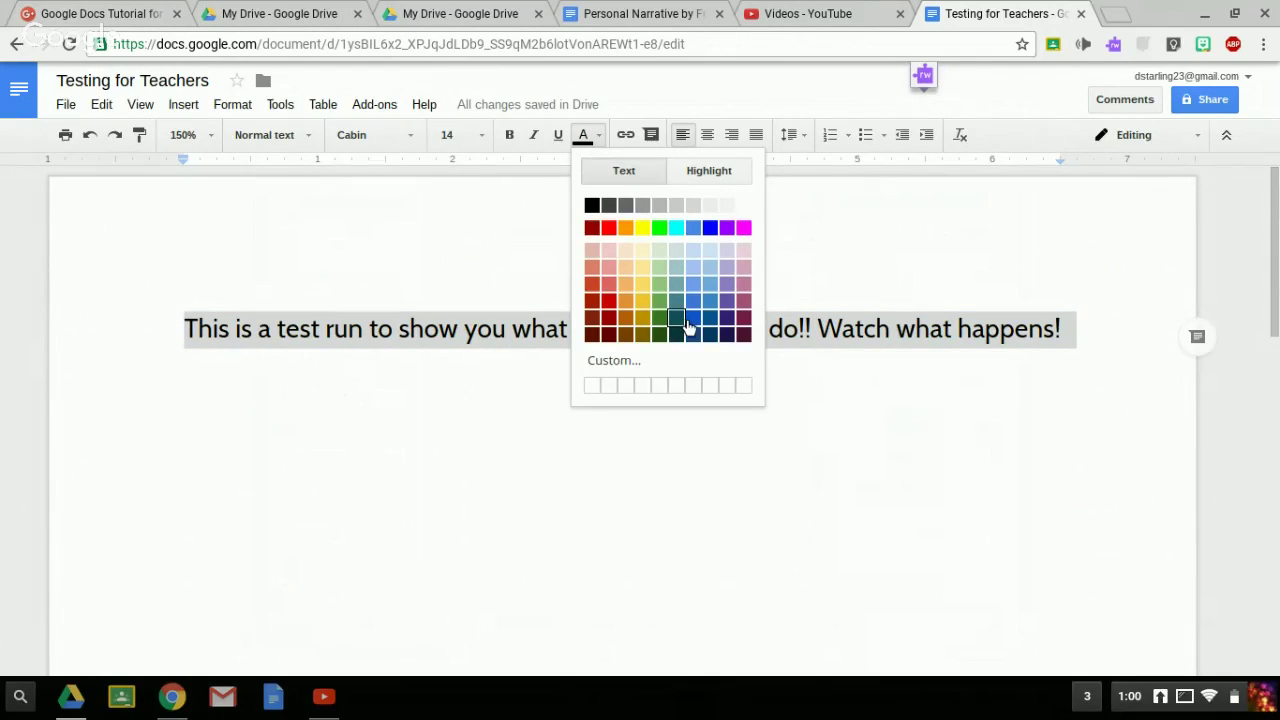
left_click(727, 320)
left_click(1094, 346)
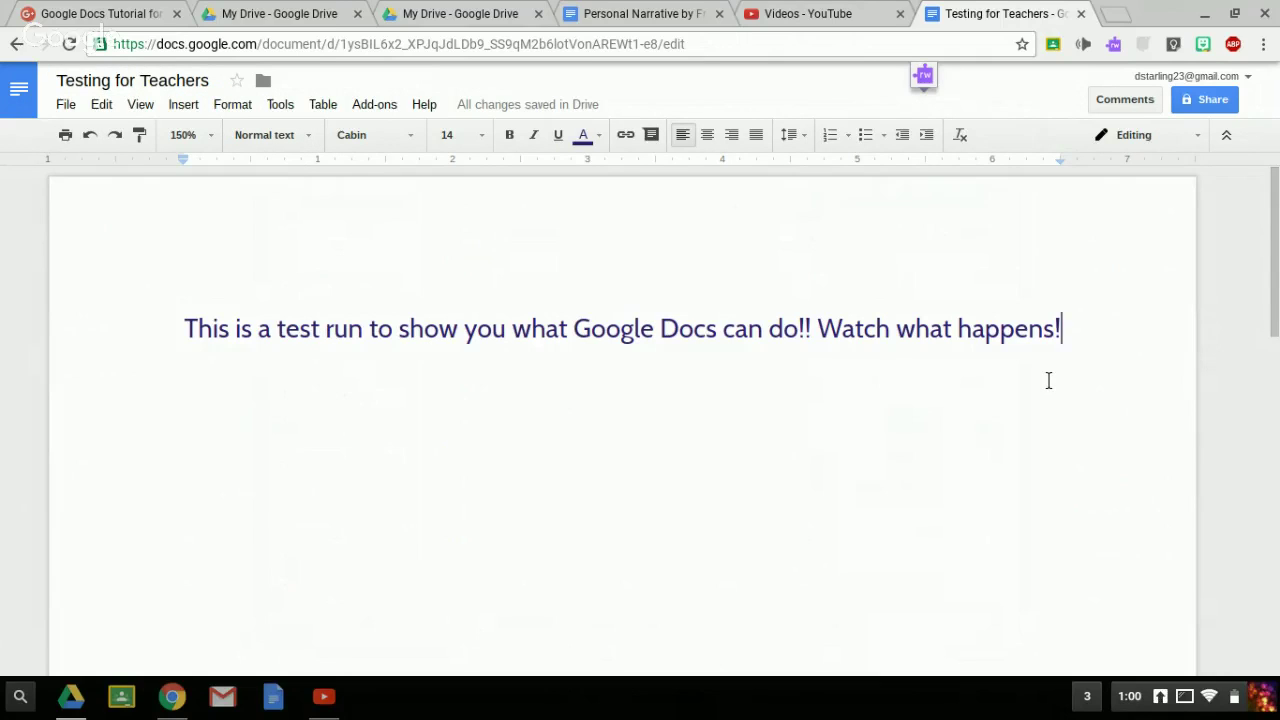
key("Return")
left_click(64, 104)
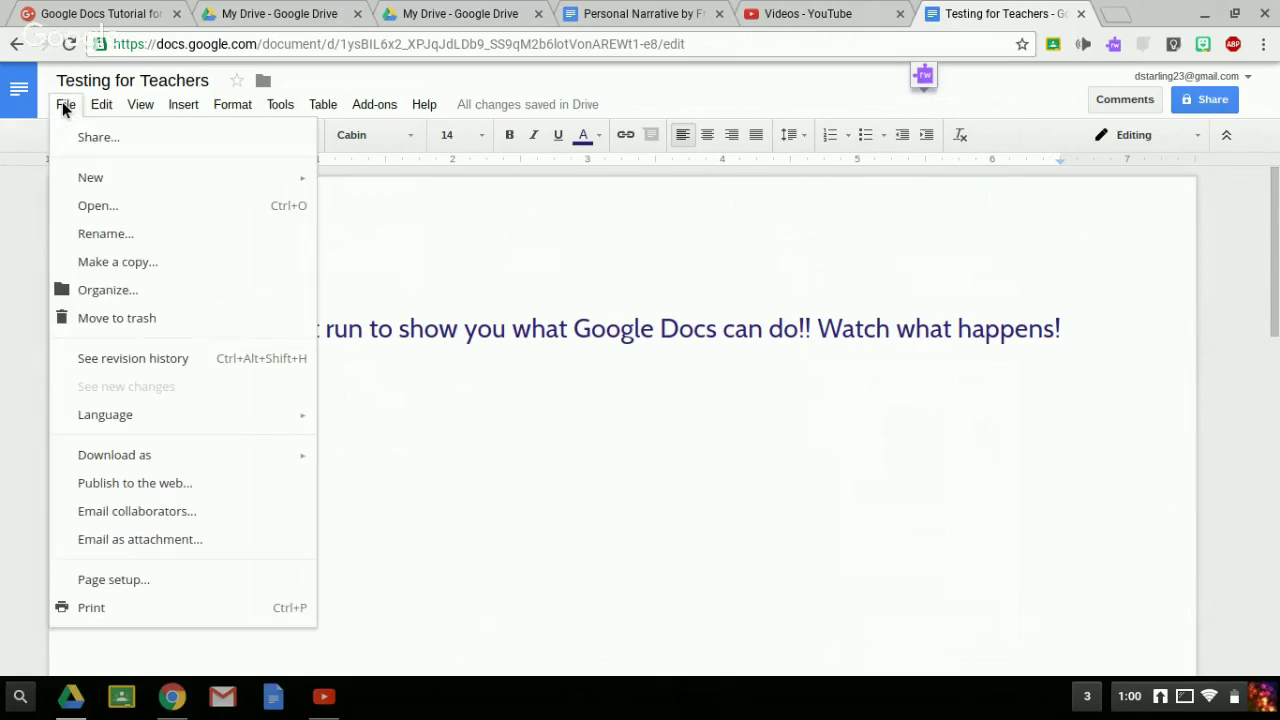
mouse_move(149, 422)
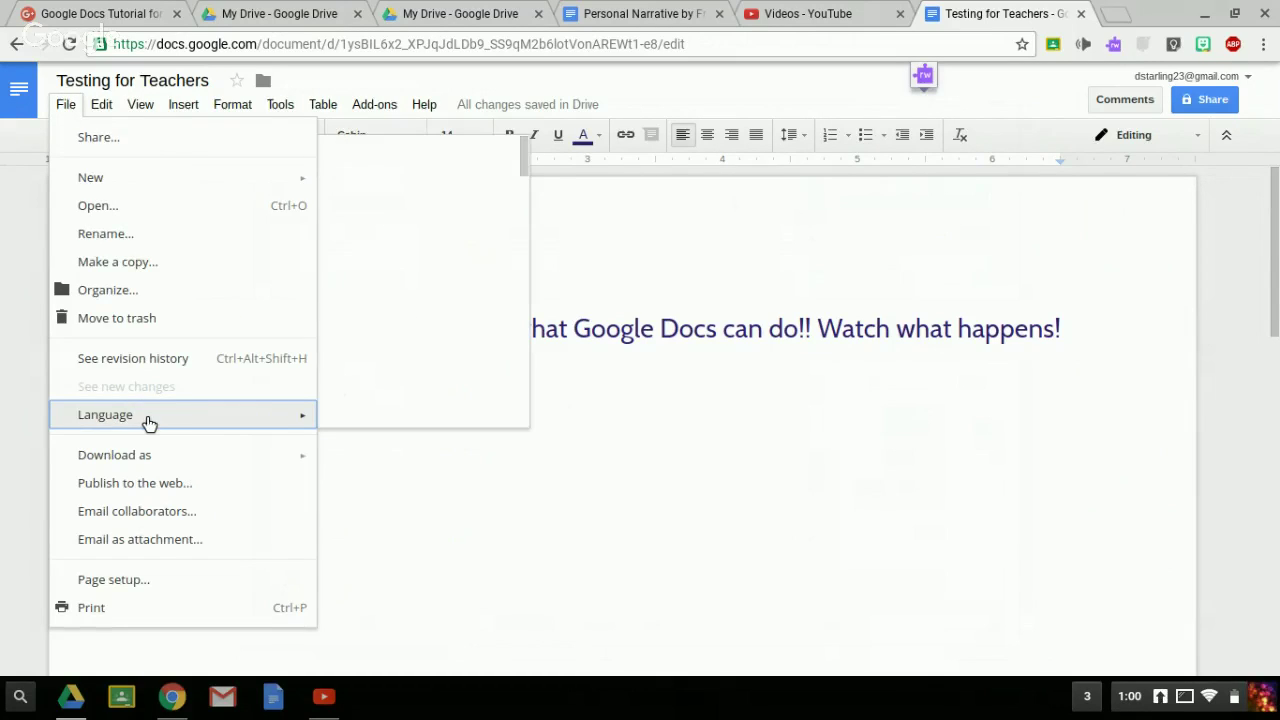
scroll(397, 311, "down", 5)
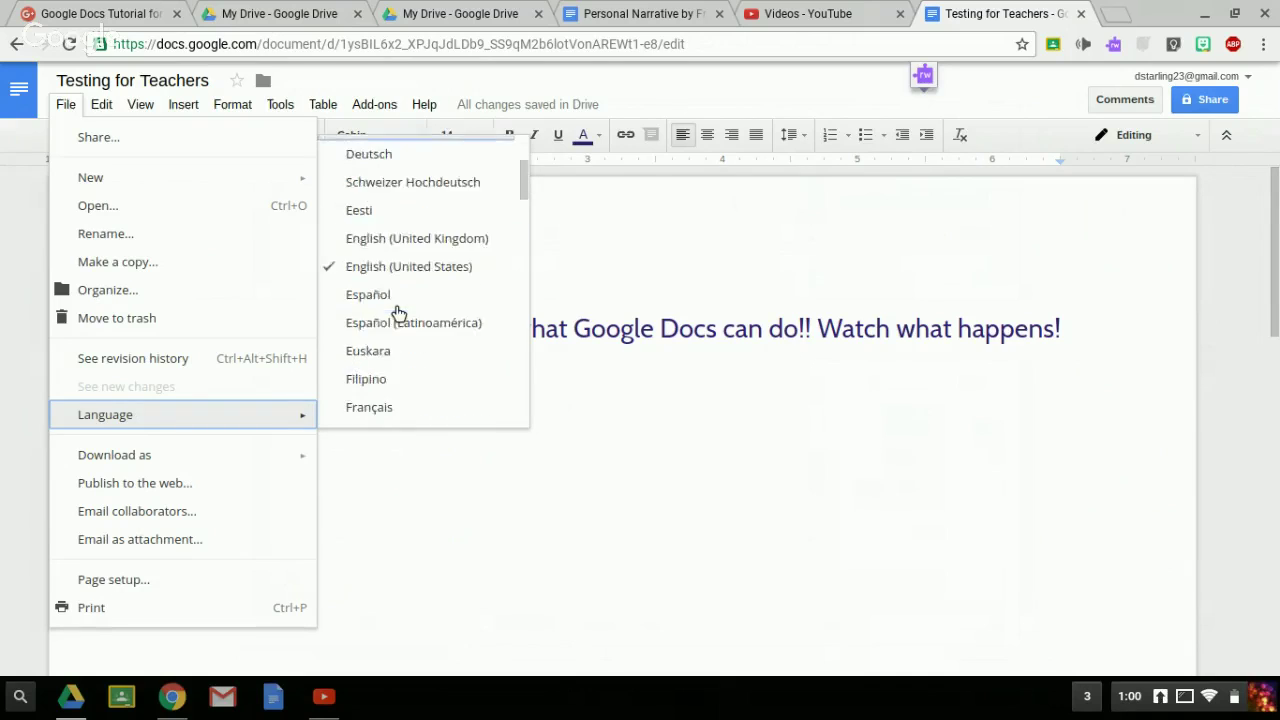
scroll(398, 312, "down", 3)
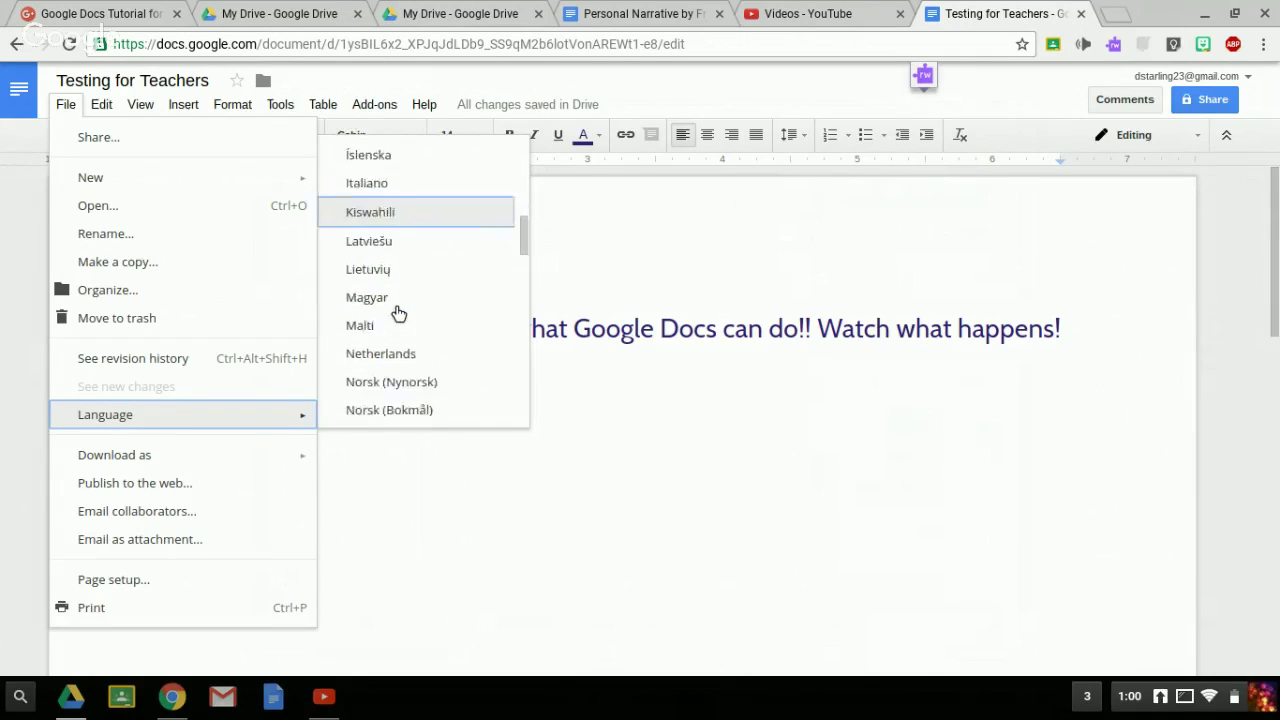
scroll(398, 312, "up", 5)
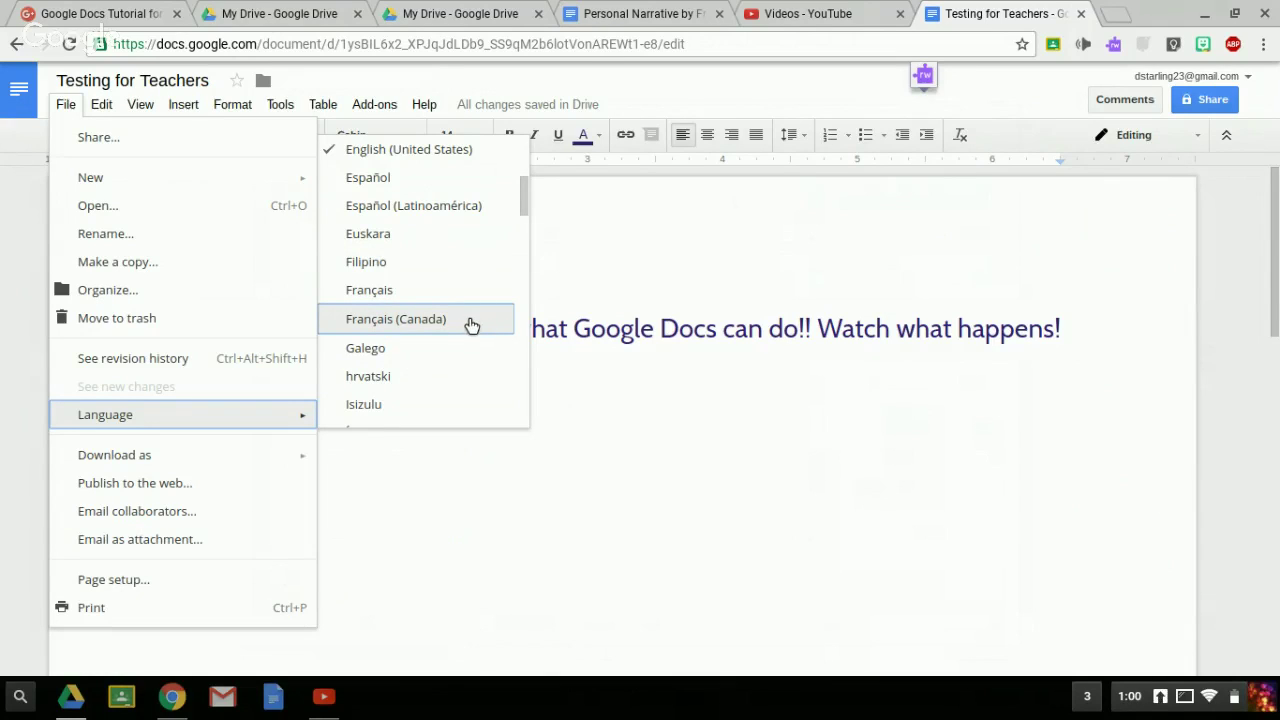
left_click(720, 443)
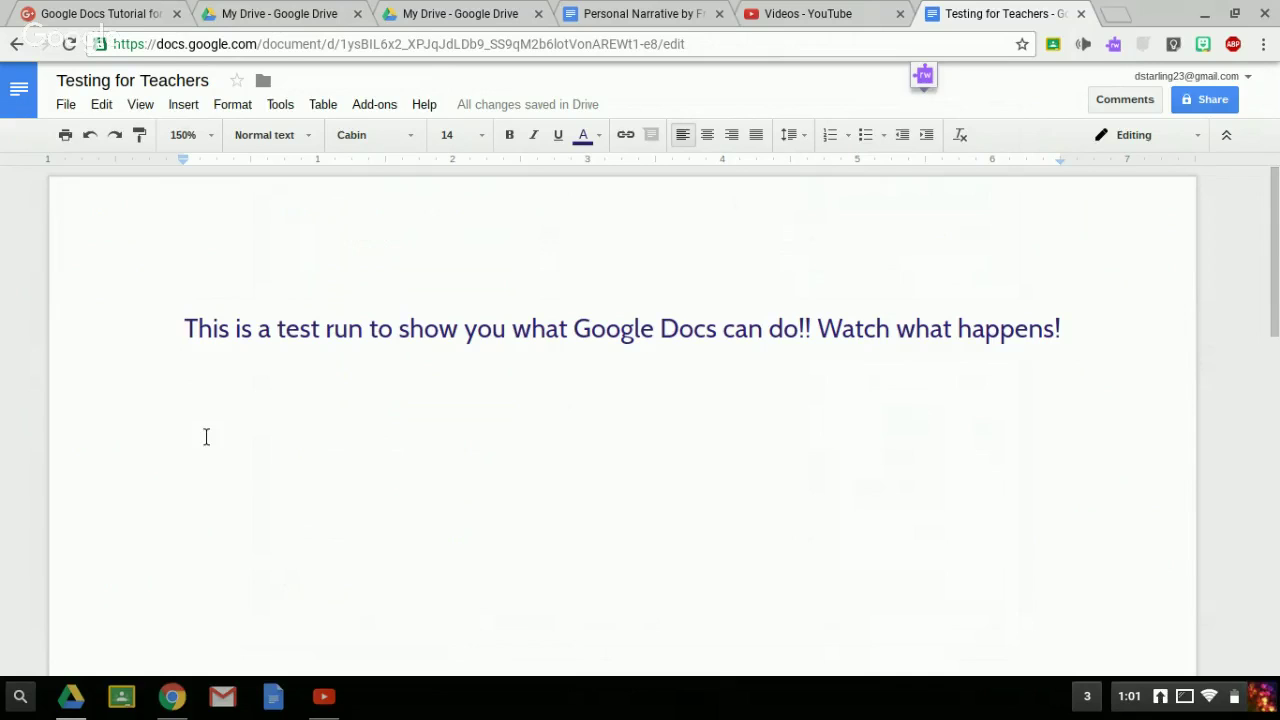
left_click(99, 105)
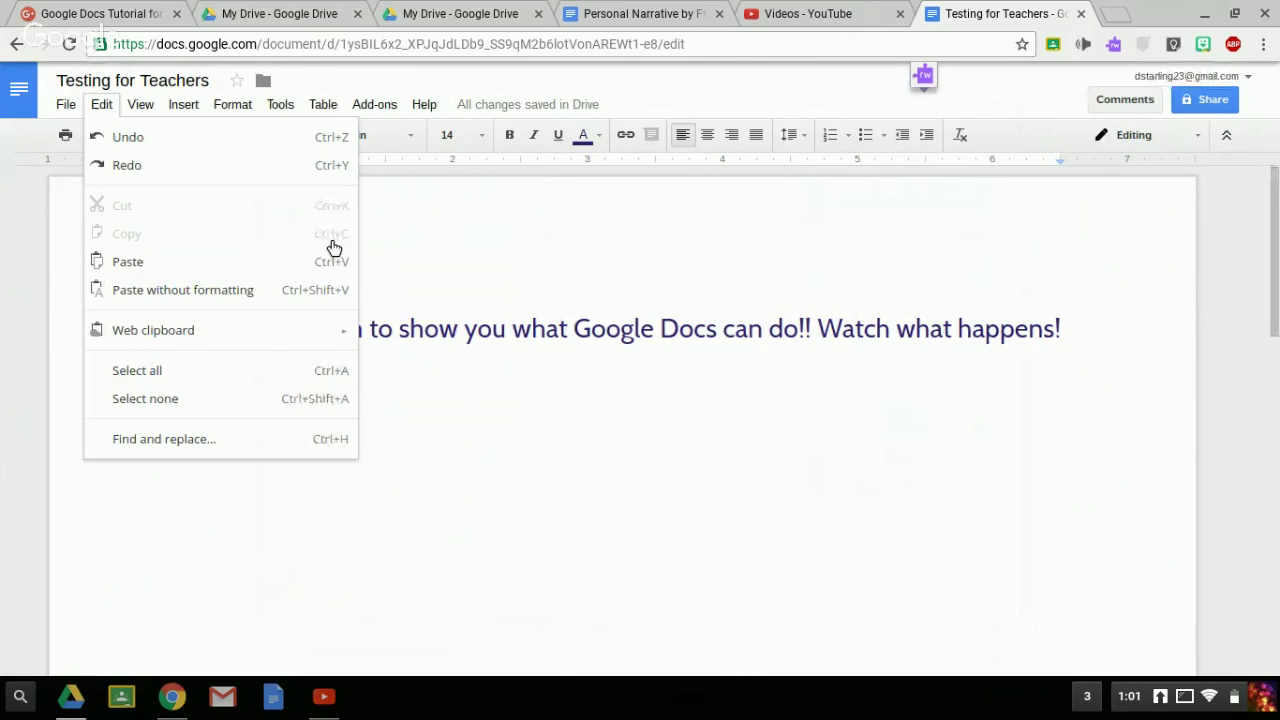
left_click(465, 425)
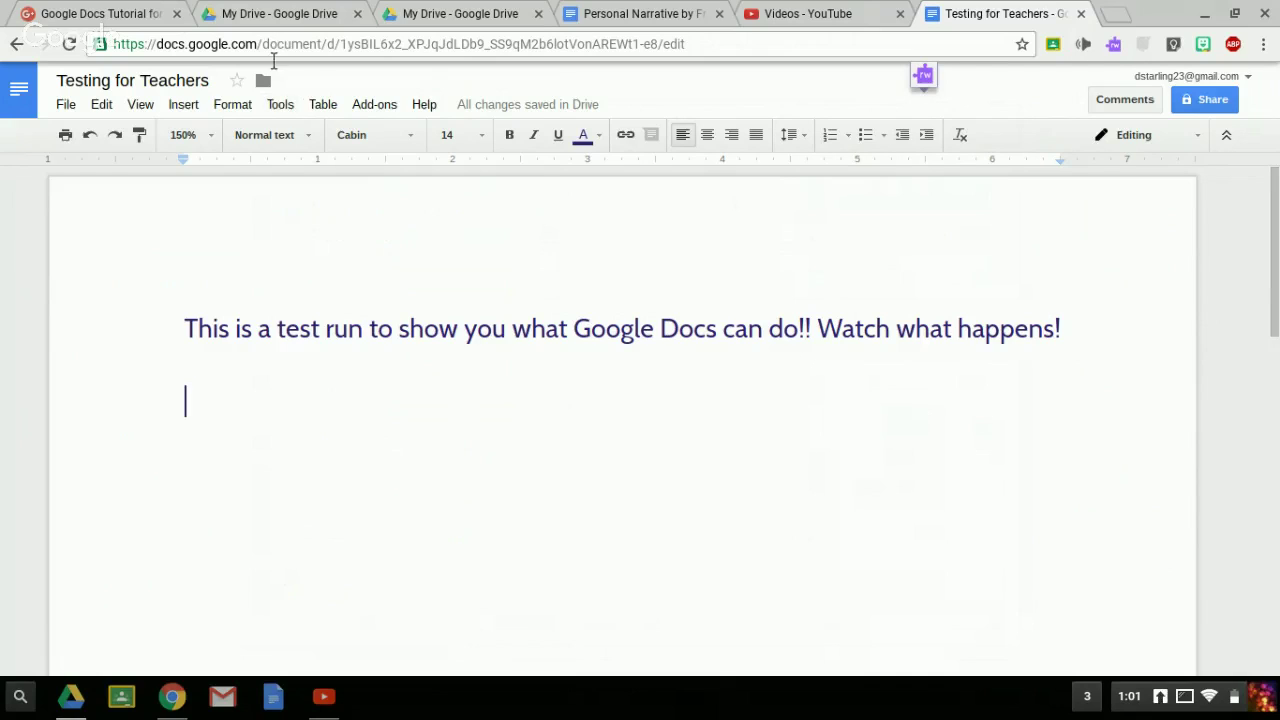
- Insert a 3x1 table below the sentence
left_click(183, 106)
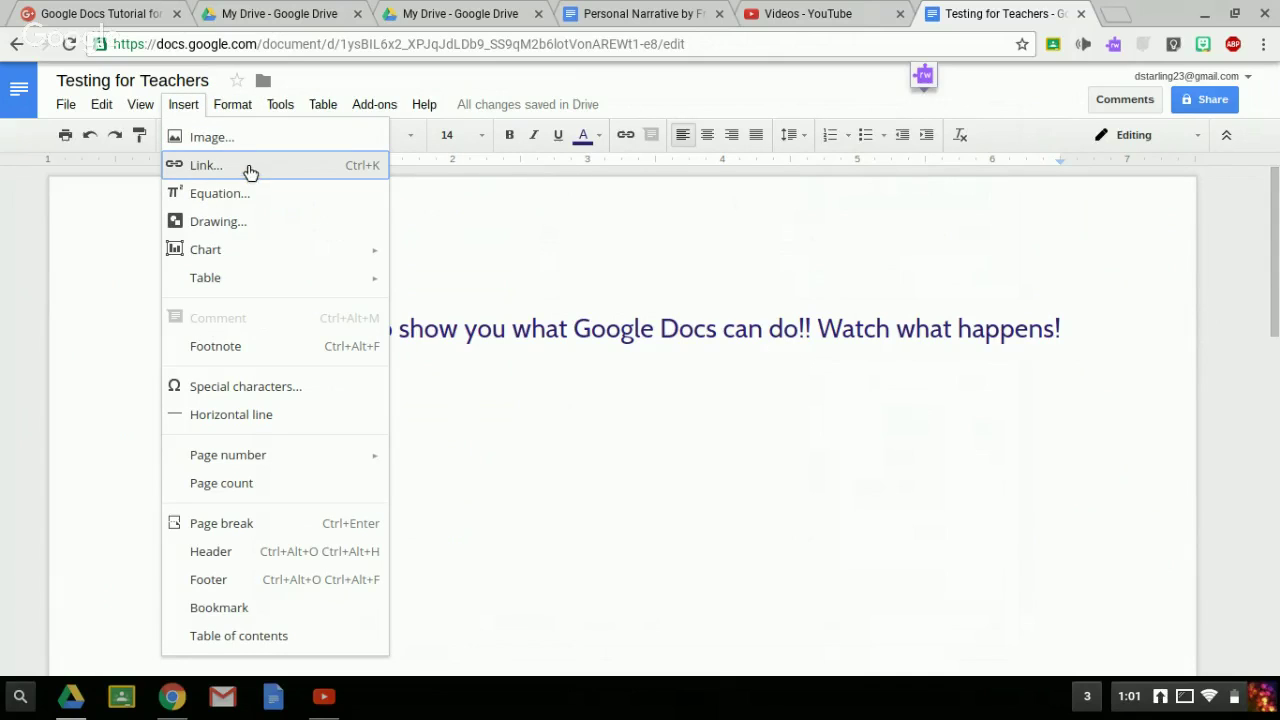
mouse_move(248, 281)
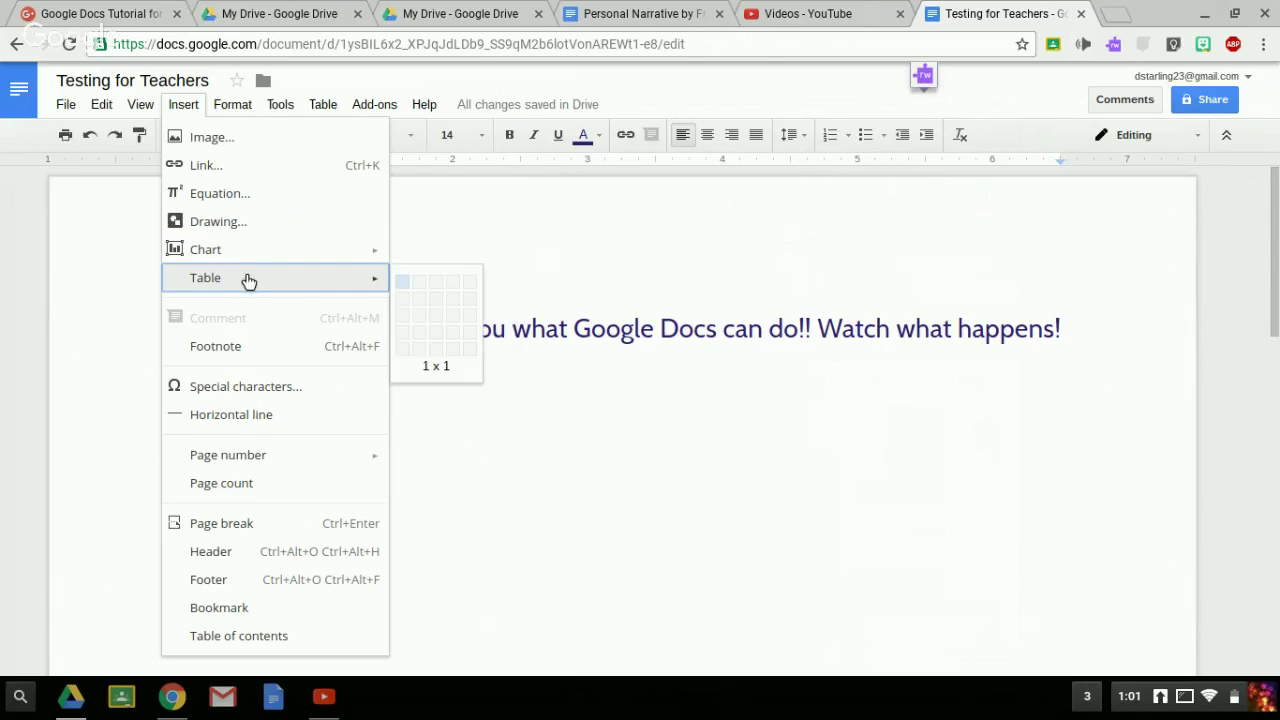
left_click(438, 287)
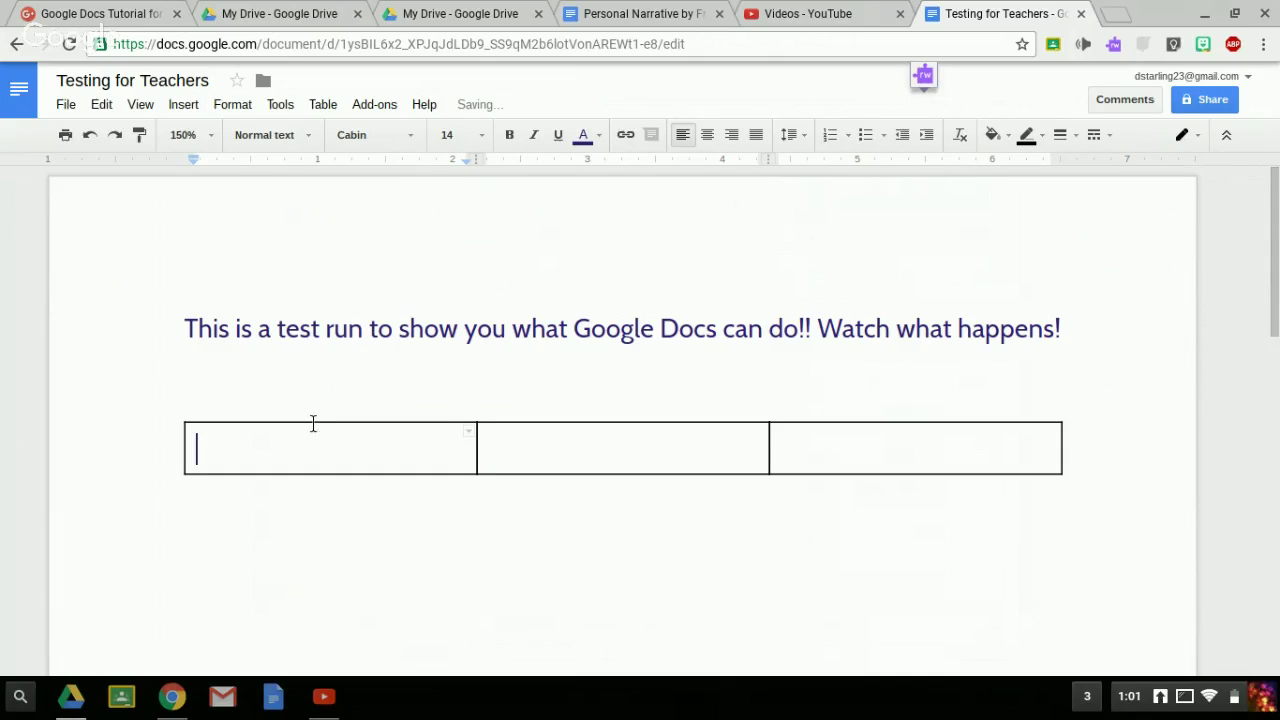
- Fill the cells with Student 1, Student 2 and Student 3, adding blank lines for a taller row
type("Stdue")
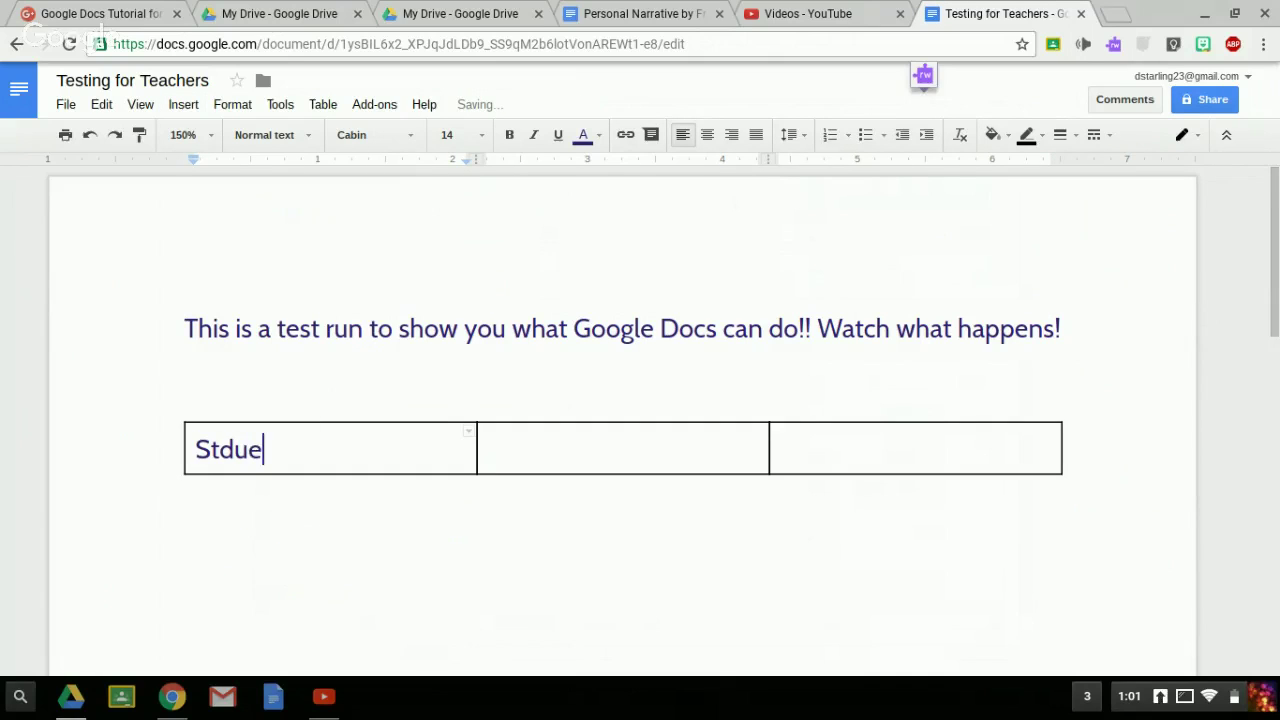
key("BackSpace")
key("BackSpace")
key("BackSpace")
type("udent 1")
key("Tab")
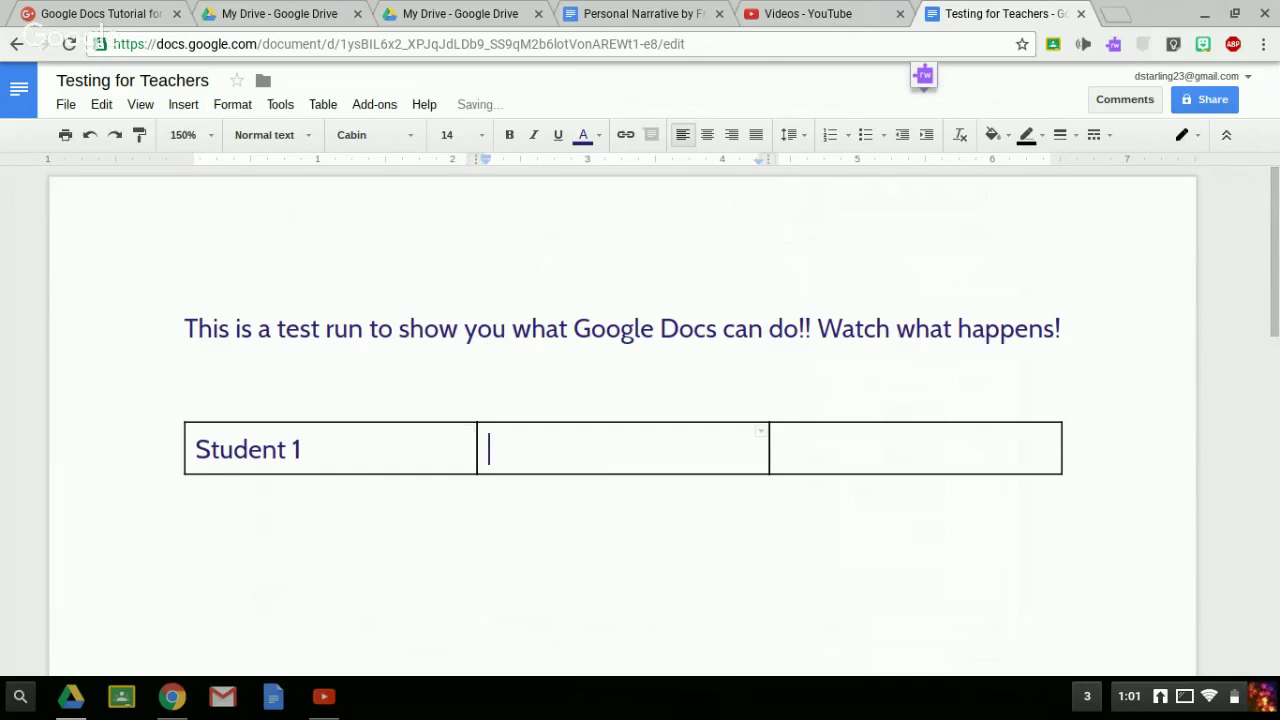
type("Student 2")
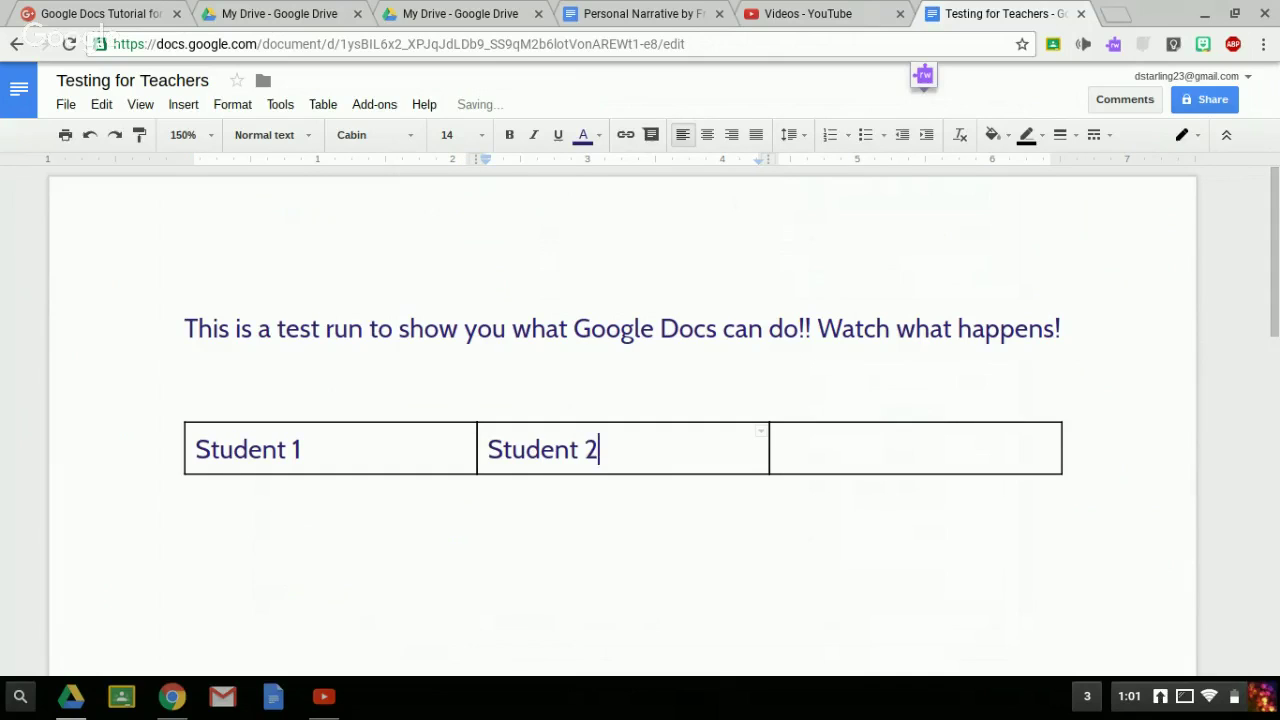
key("Tab")
type("Student 3")
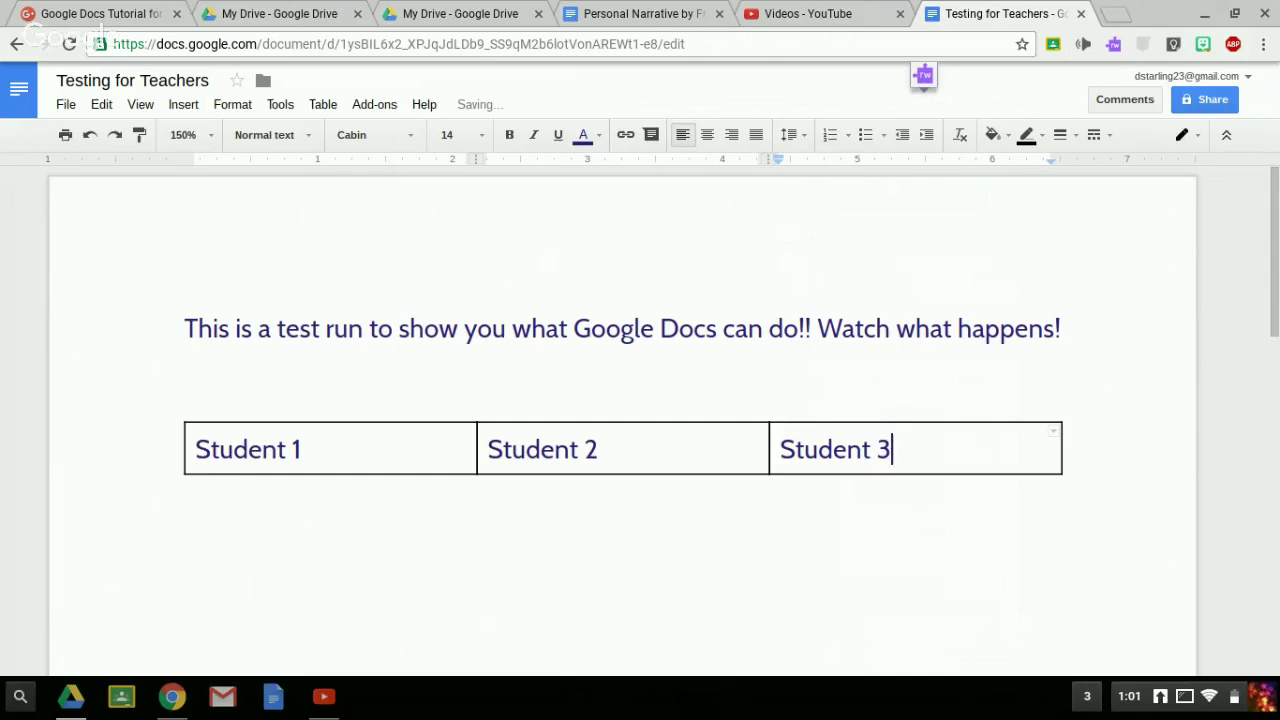
key("Return")
key("Return")
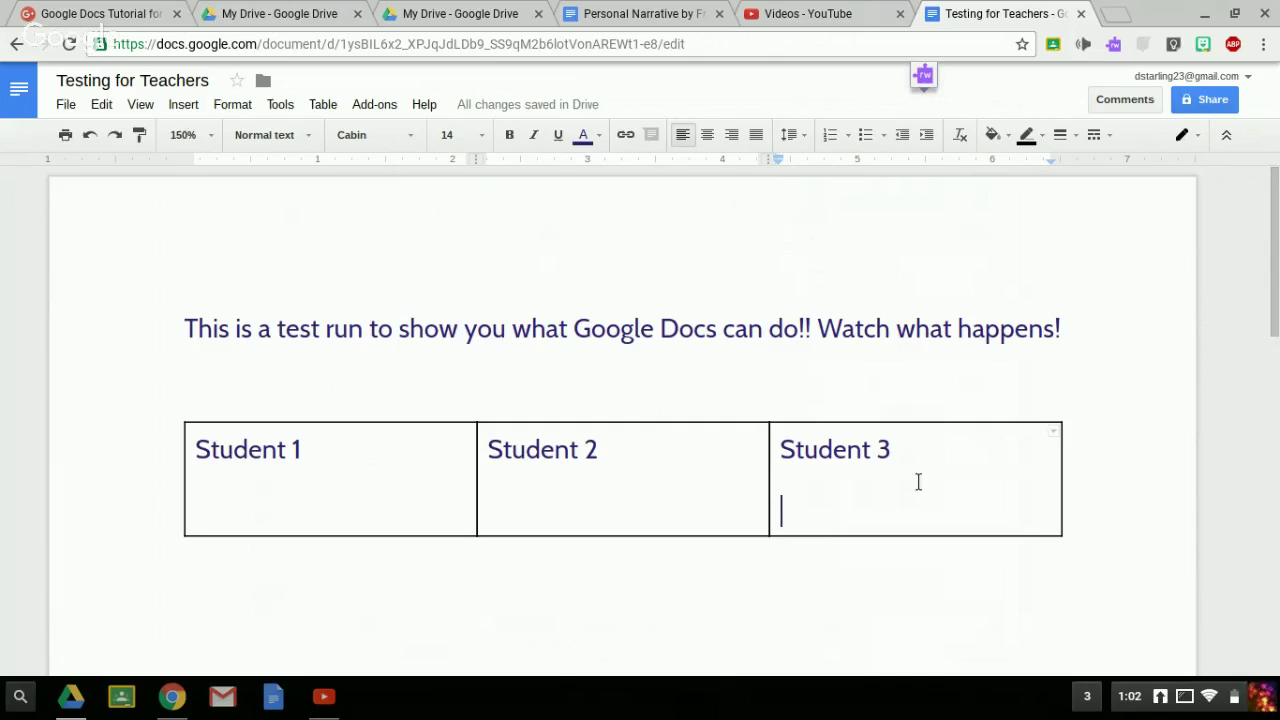
left_click(220, 534)
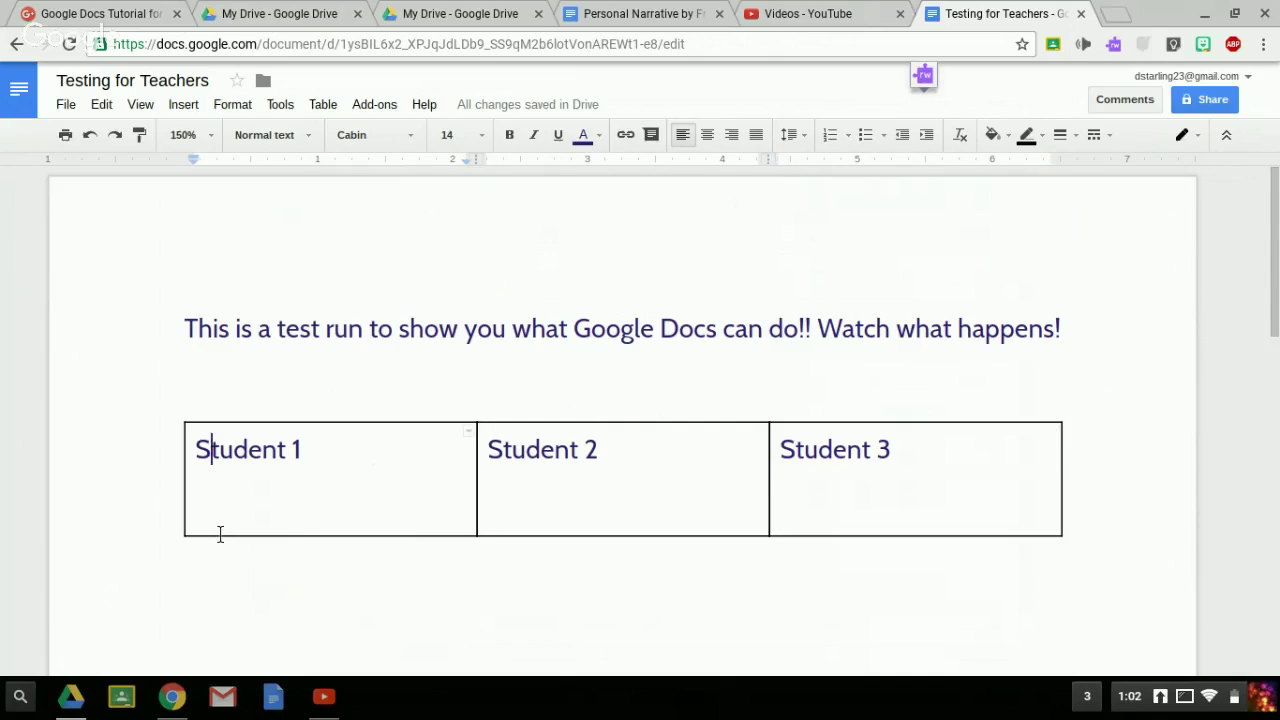
left_click(352, 492)
left_click_drag(197, 458, 309, 461)
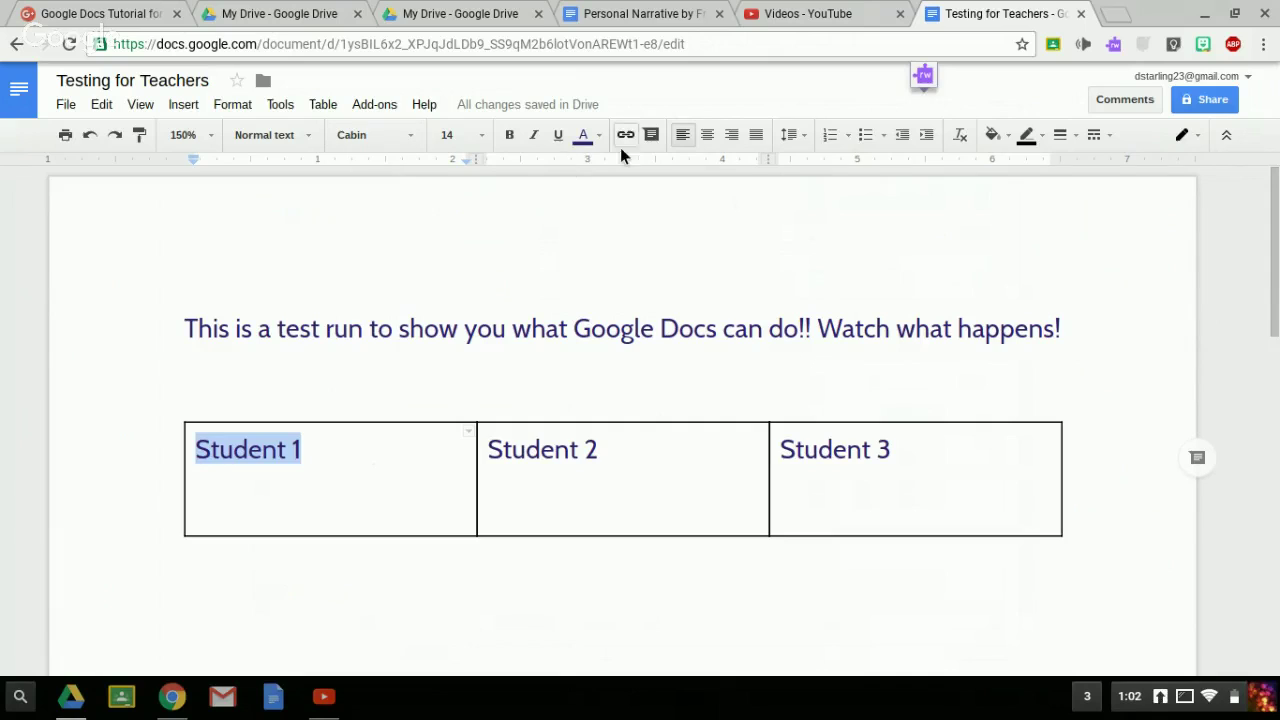
left_click(599, 139)
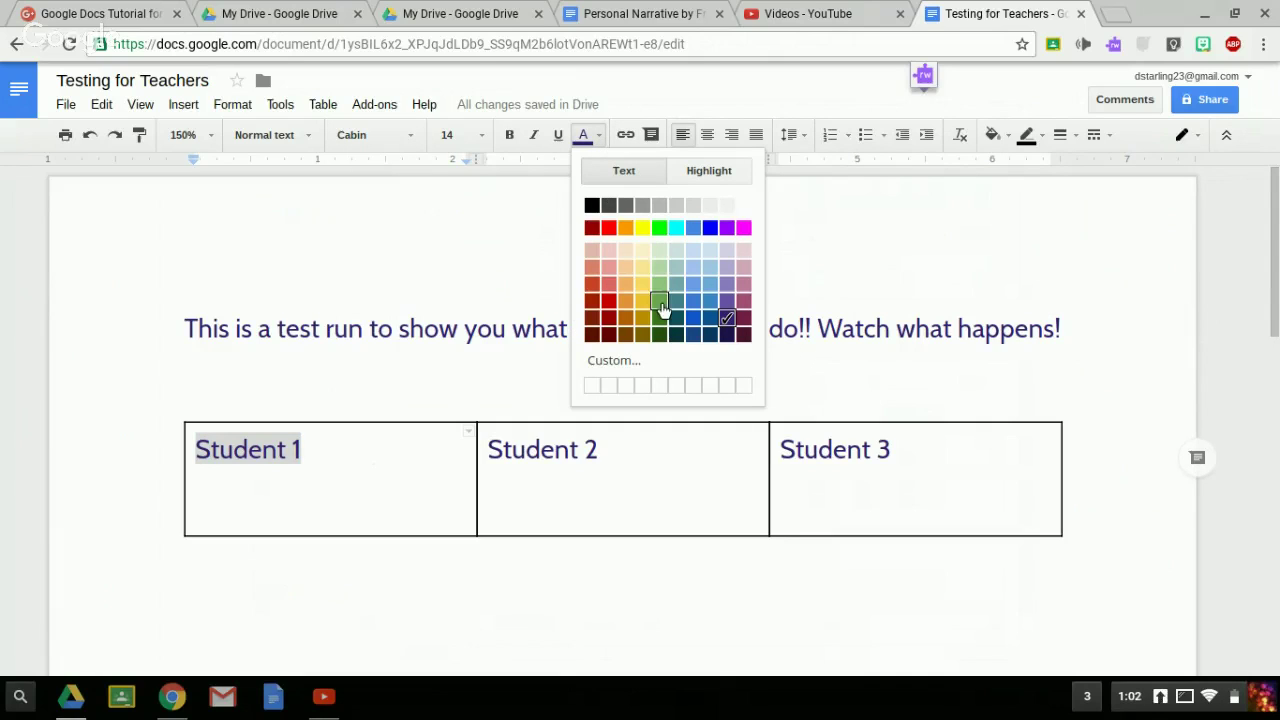
left_click(660, 306)
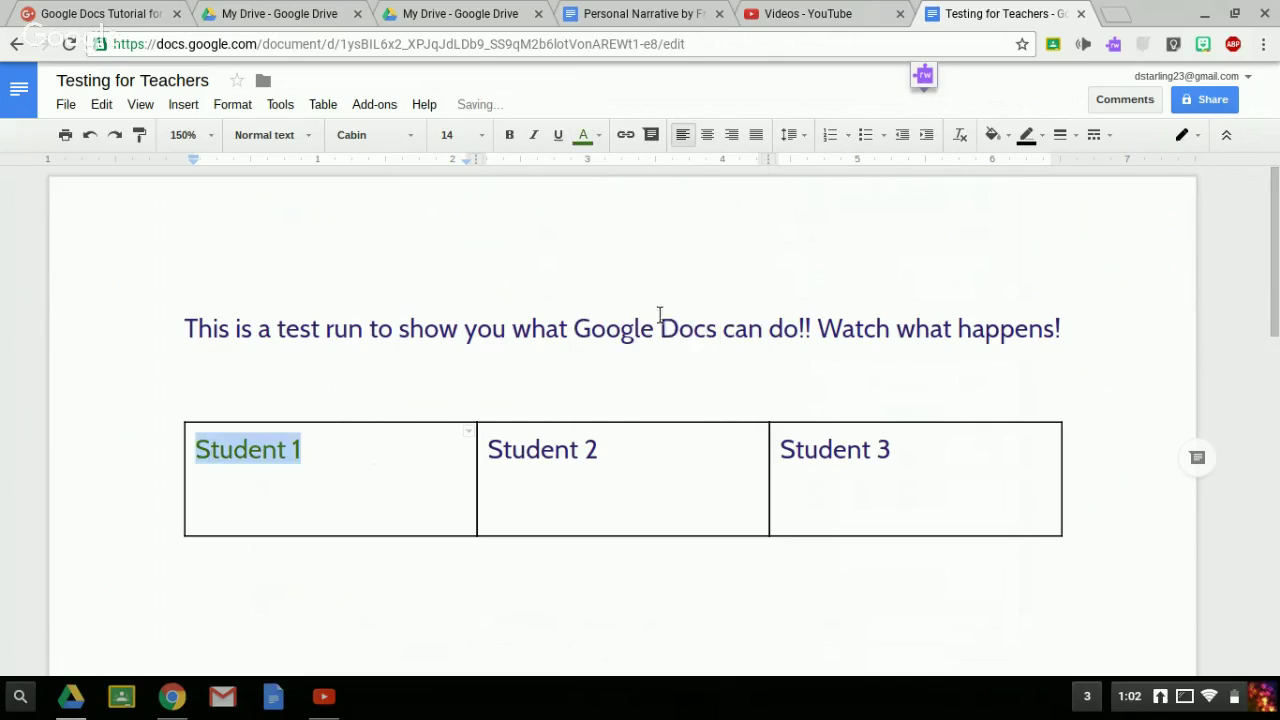
left_click(327, 462)
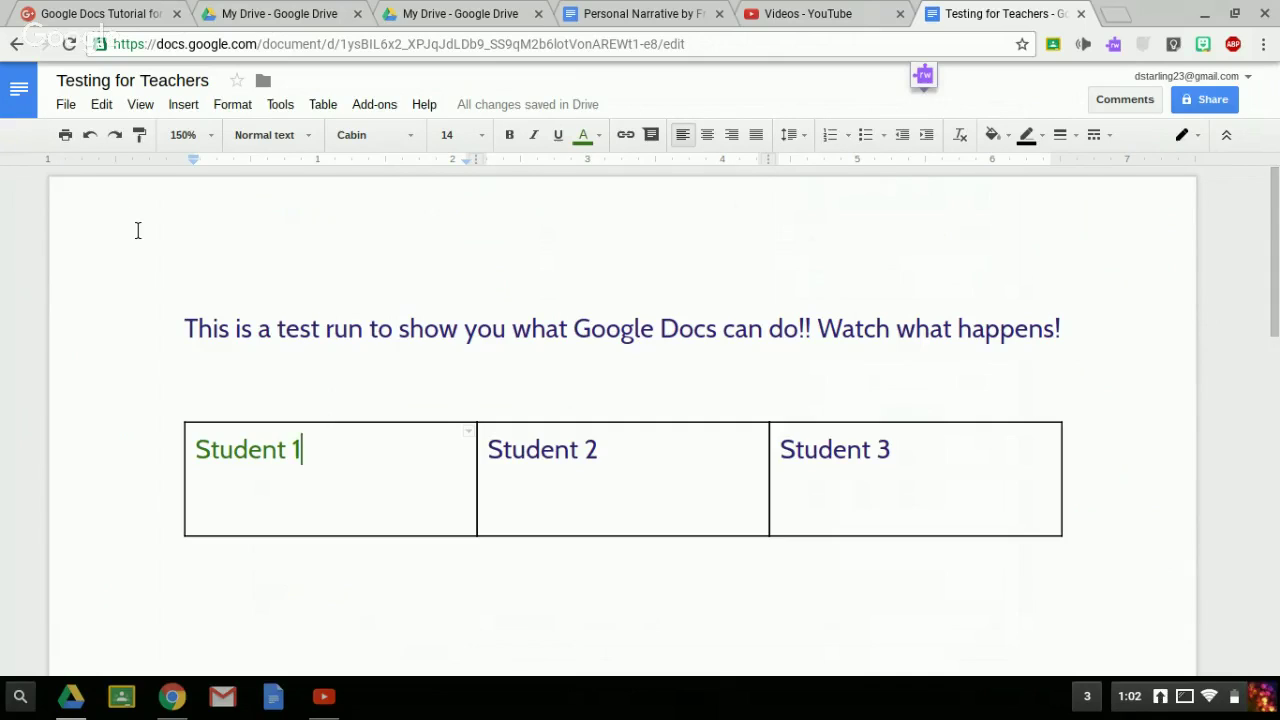
left_click(66, 105)
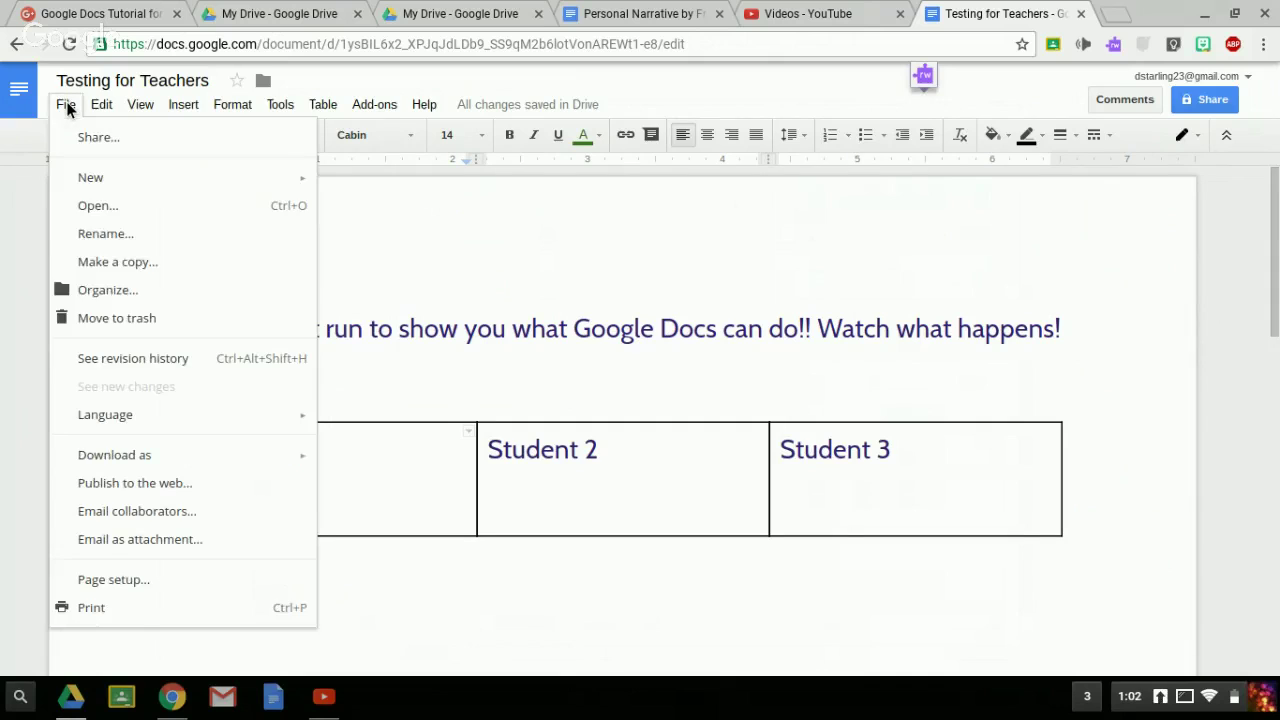
left_click(121, 362)
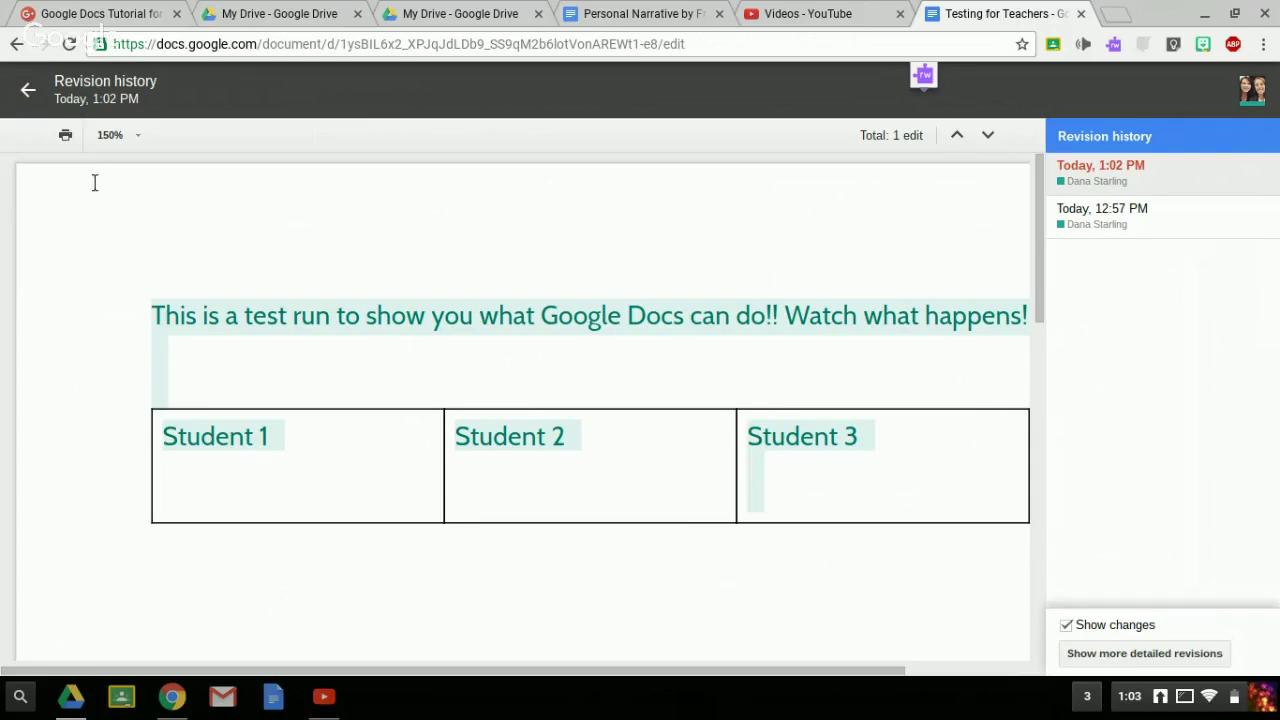
left_click(28, 92)
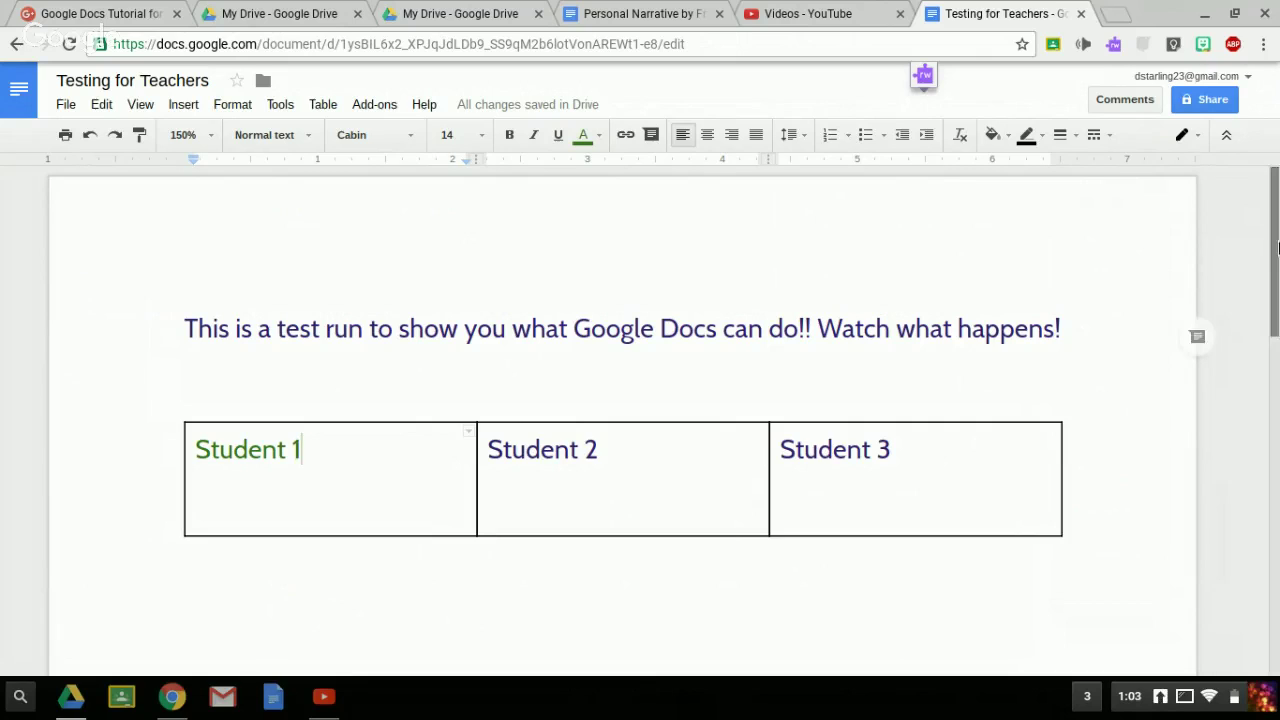
- Send the second account an editor invitation to Testing for Teachers, then switch to the Personal Narrative by Franklin tab
left_click(1208, 104)
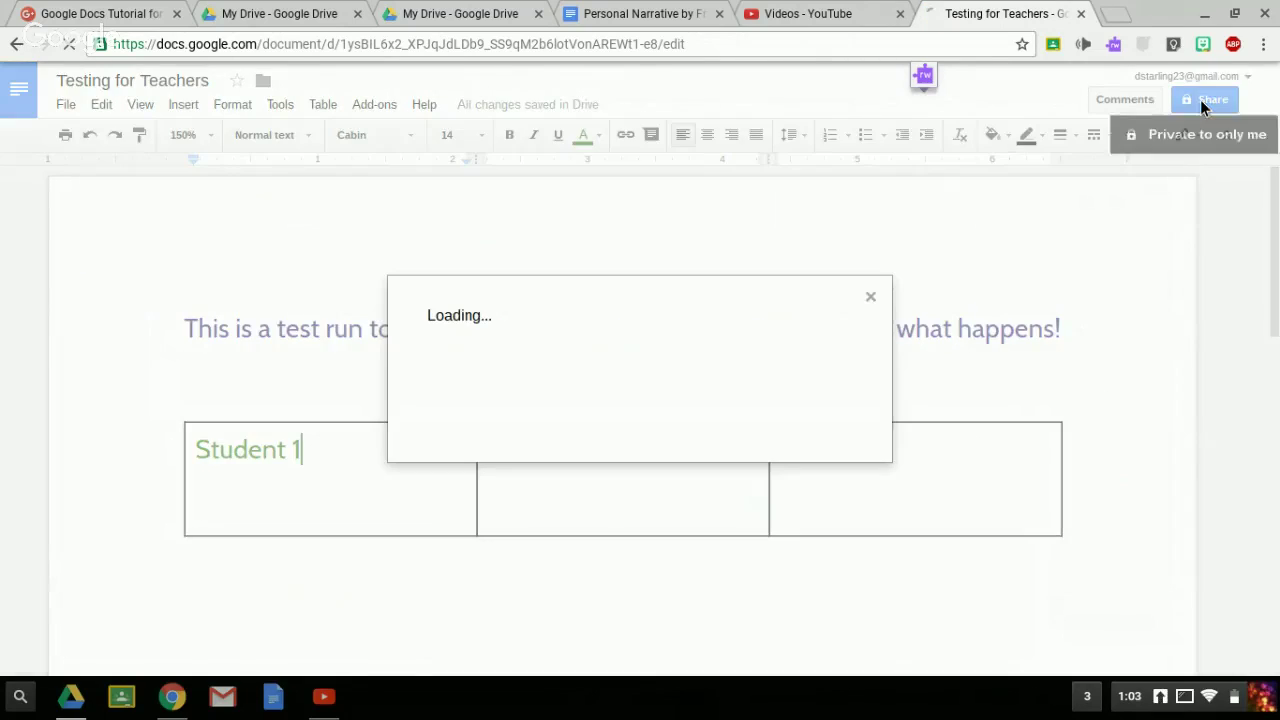
key("Escape")
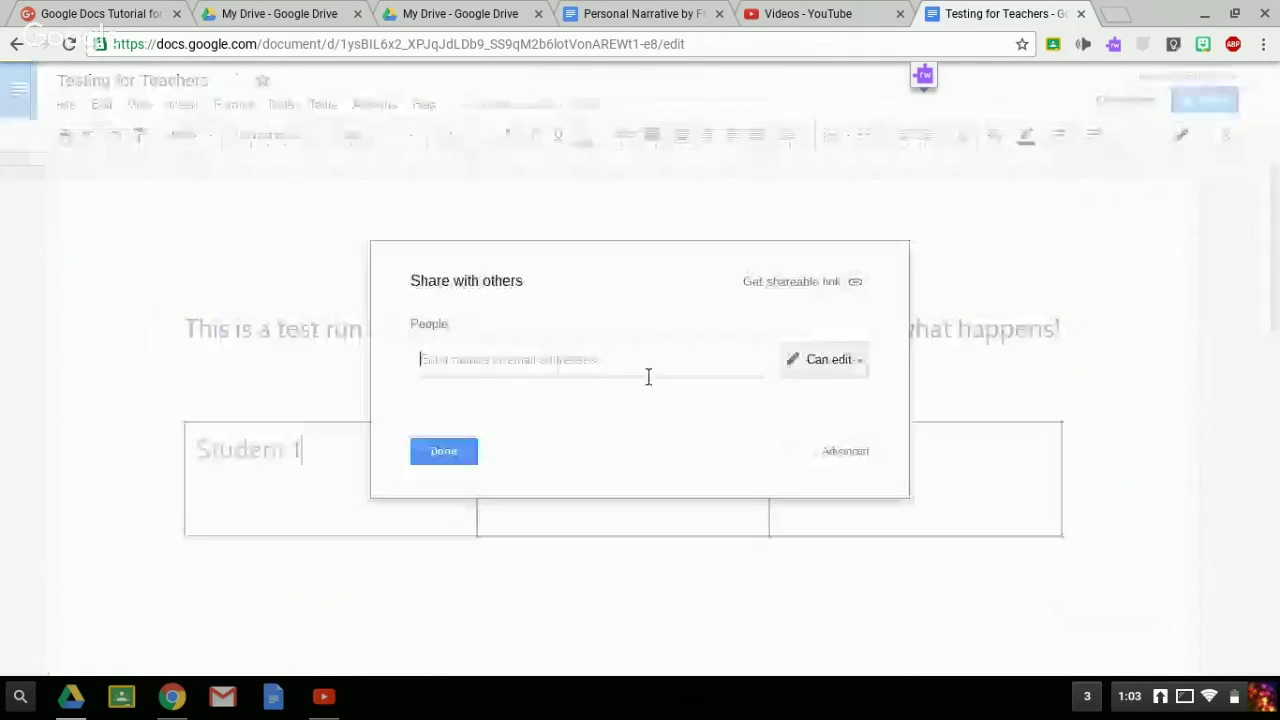
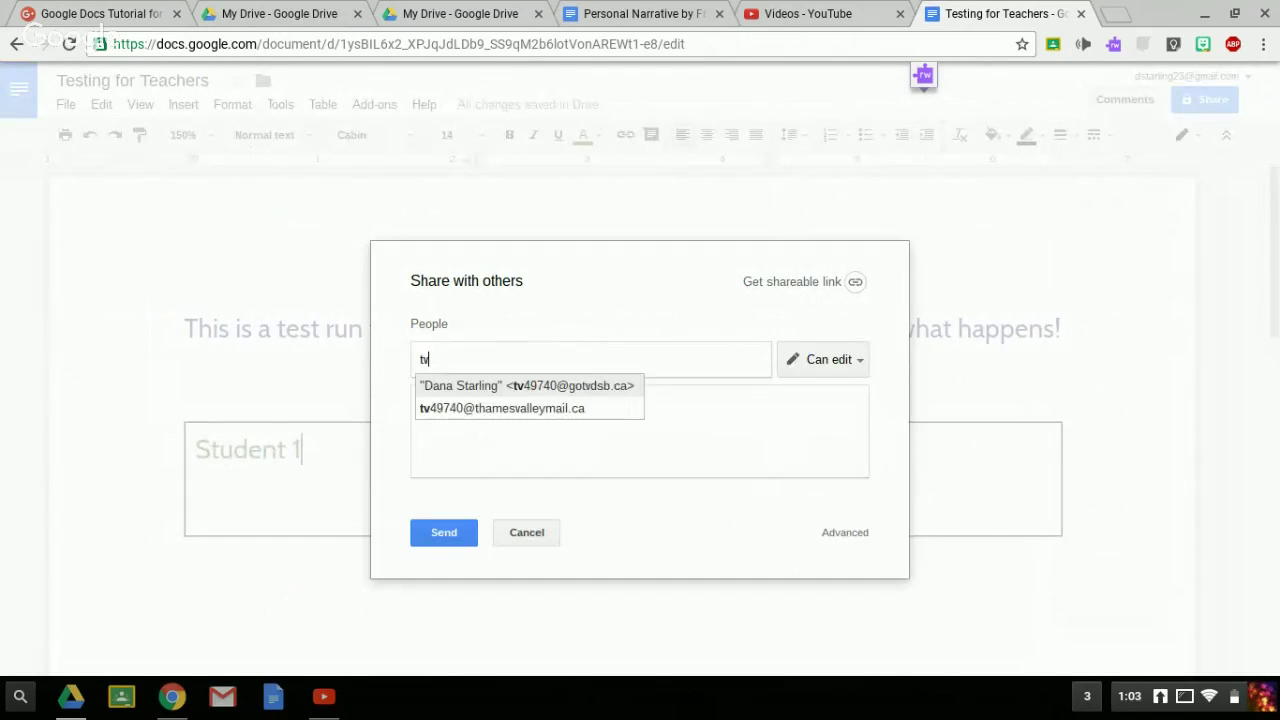
left_click(588, 386)
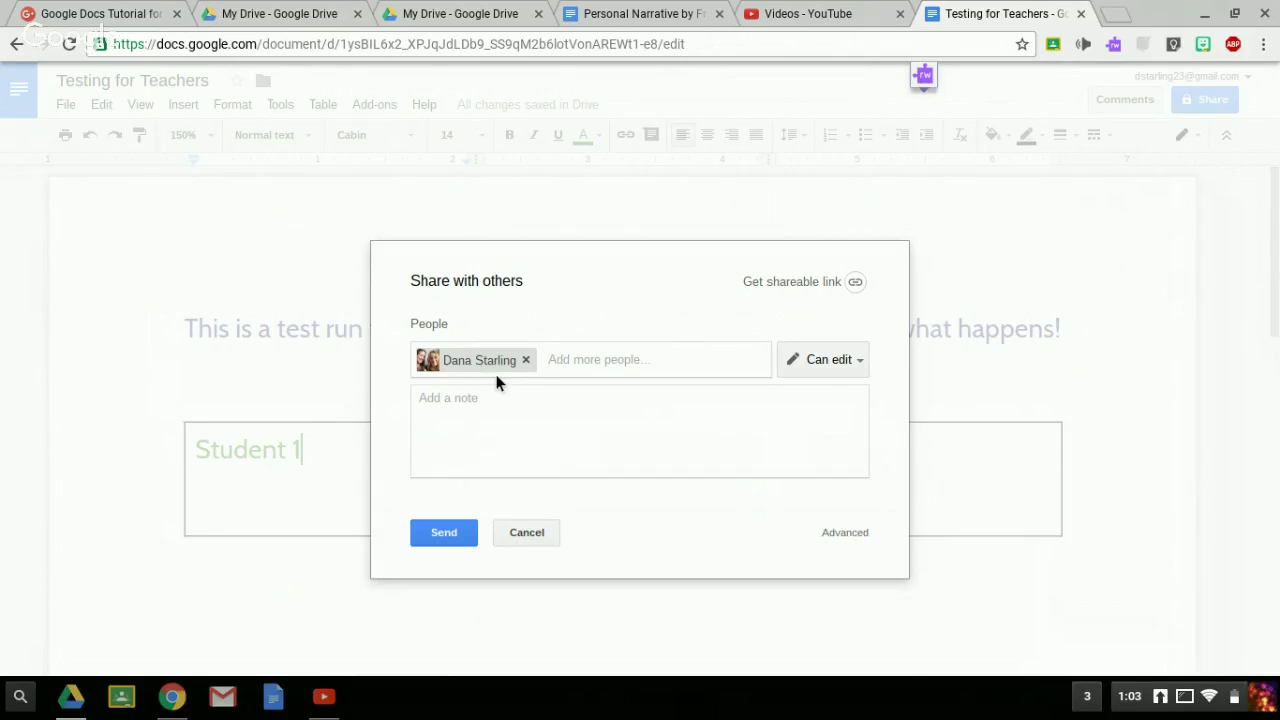
left_click(441, 540)
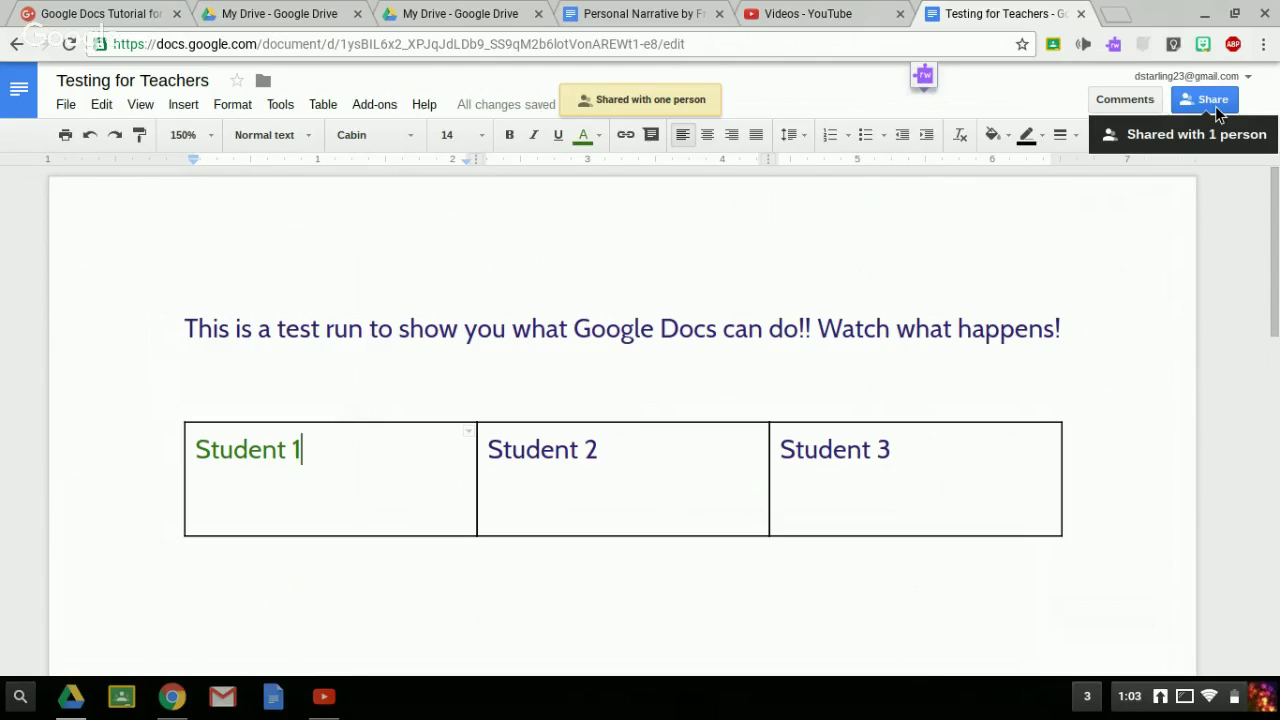
left_click(625, 13)
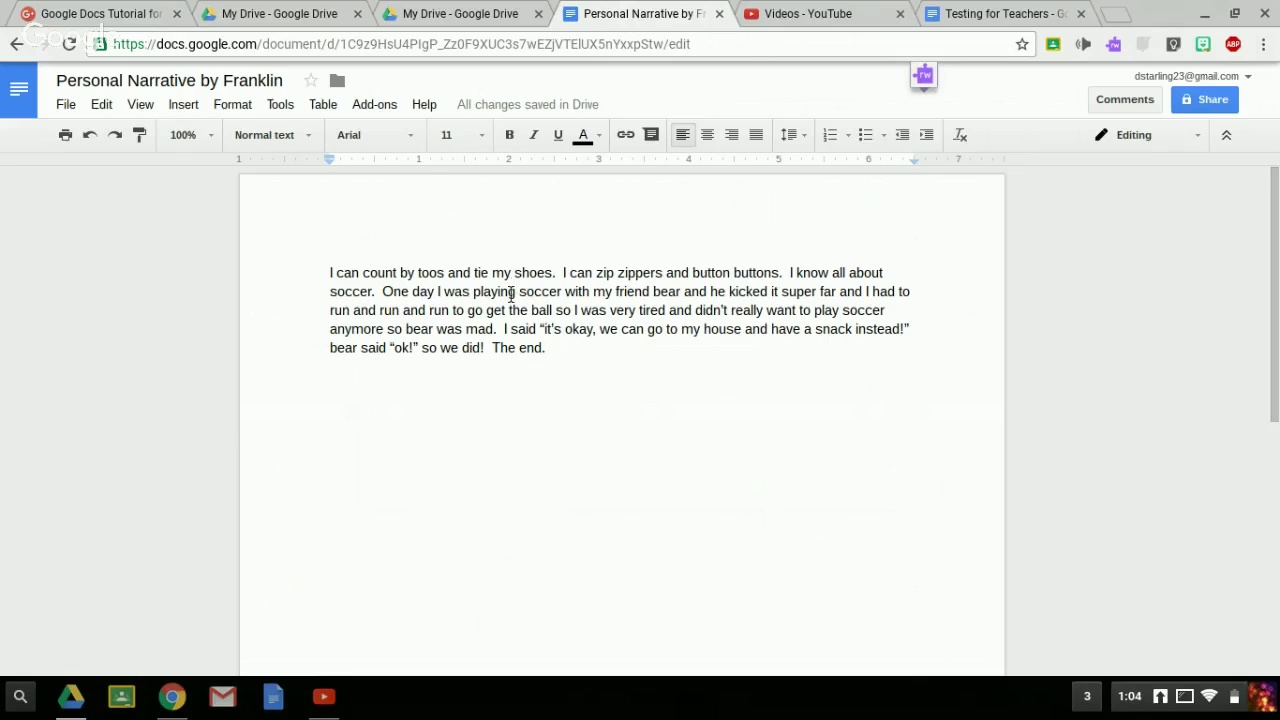
- Invite the second account to Personal Narrative by Franklin with Can edit access
left_click(1205, 100)
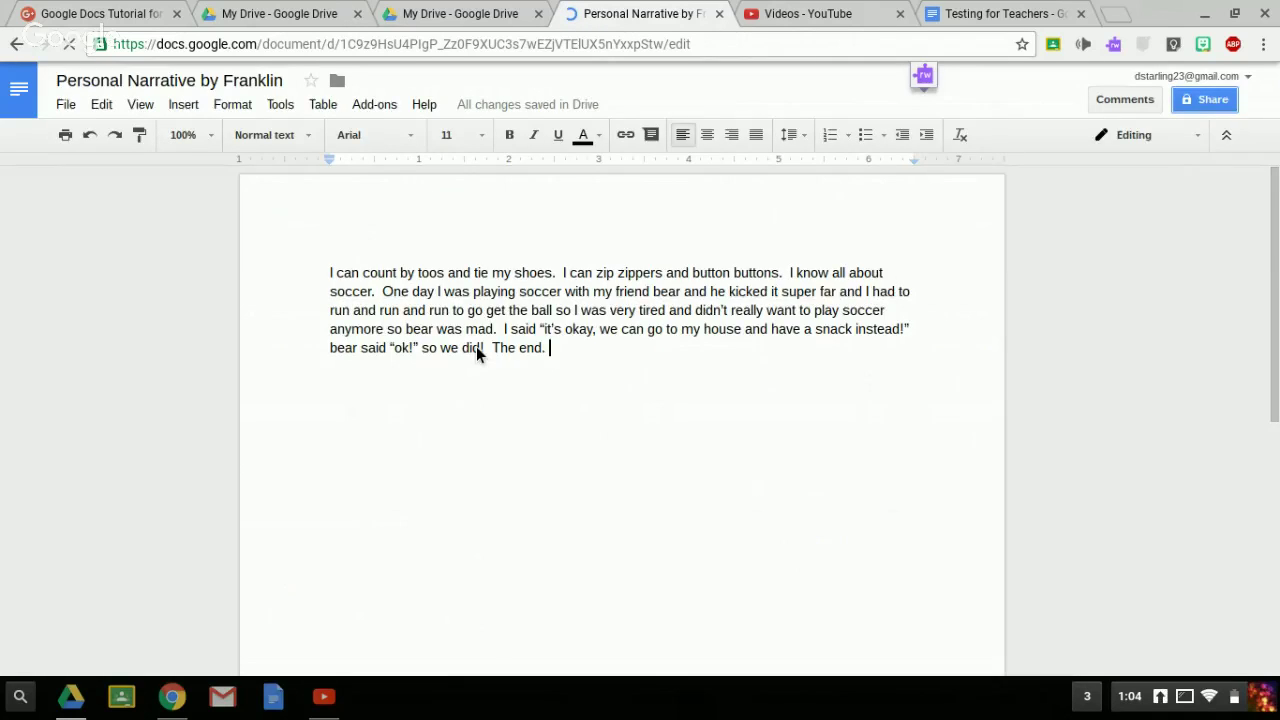
type("star")
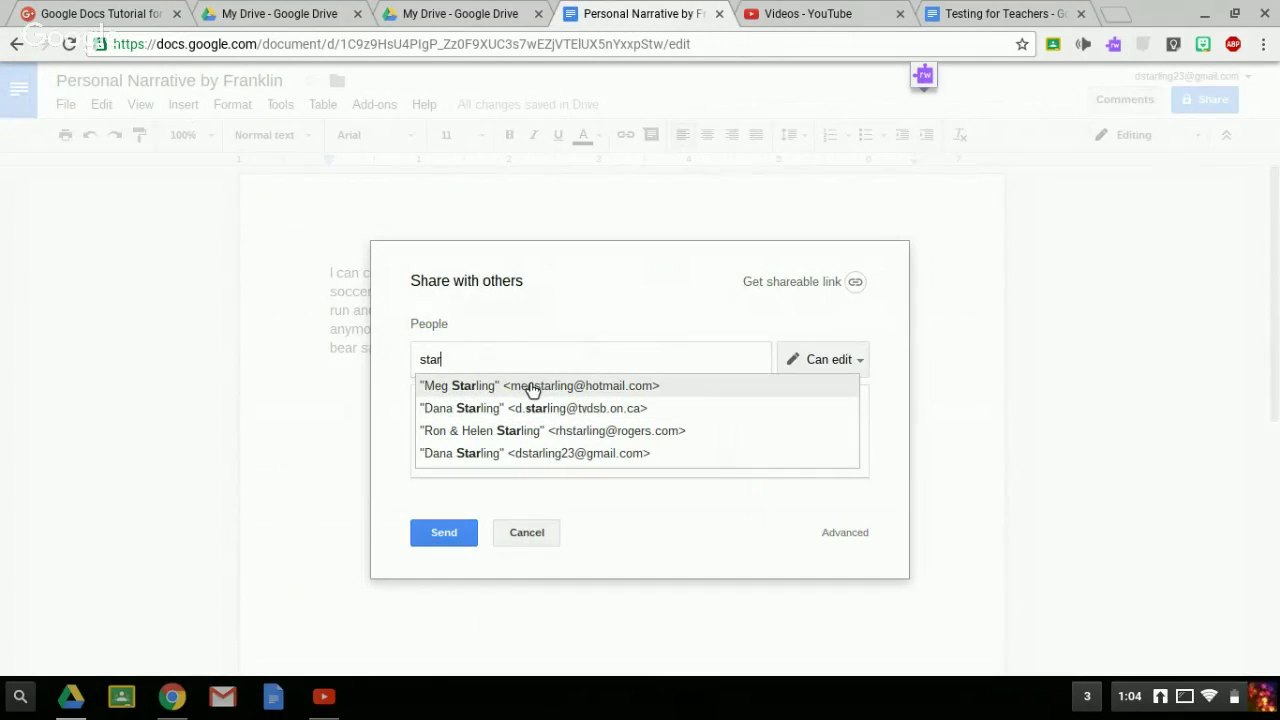
key("BackSpace")
key("BackSpace")
key("BackSpace")
key("BackSpace")
type("tv")
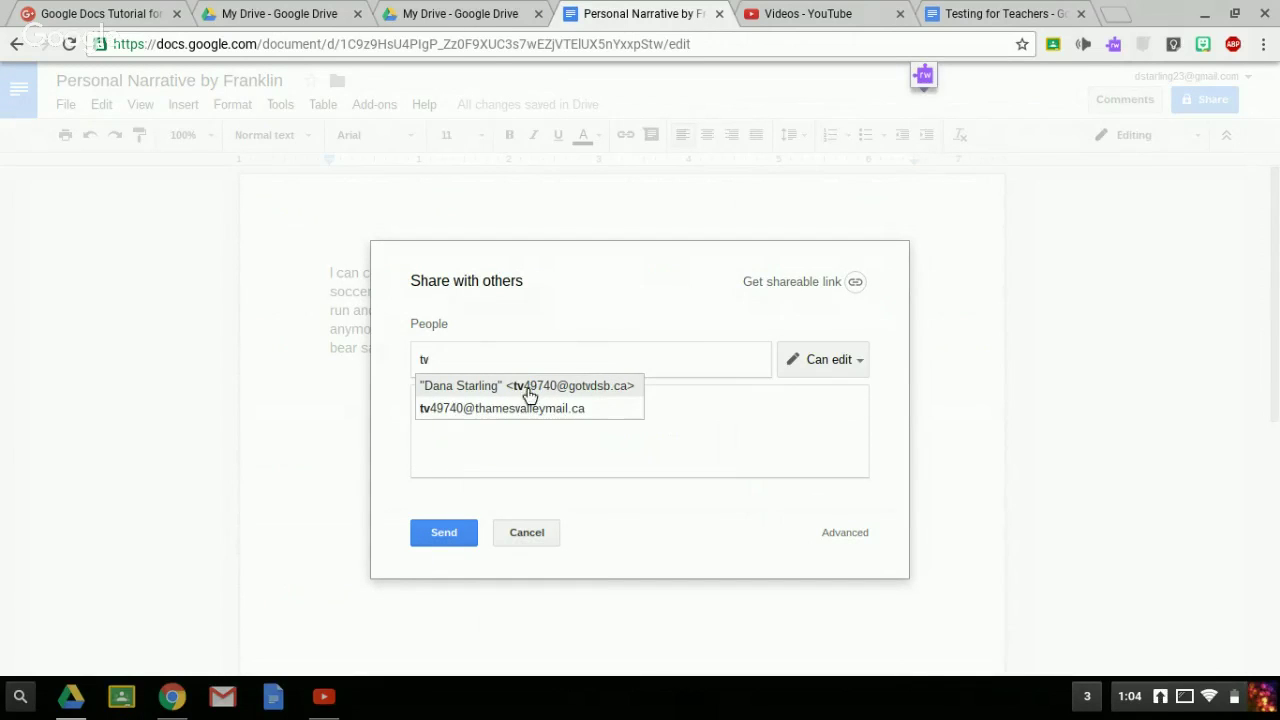
left_click(541, 392)
left_click(432, 538)
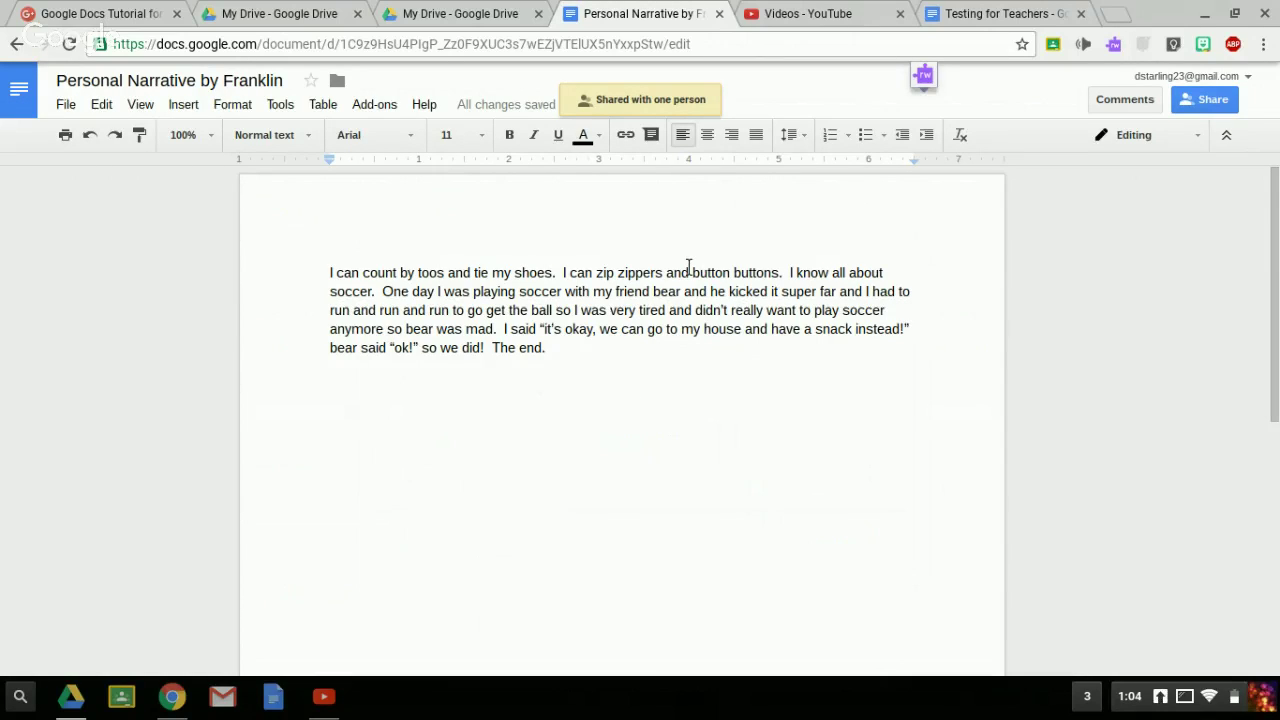
left_click(440, 15)
left_click(263, 14)
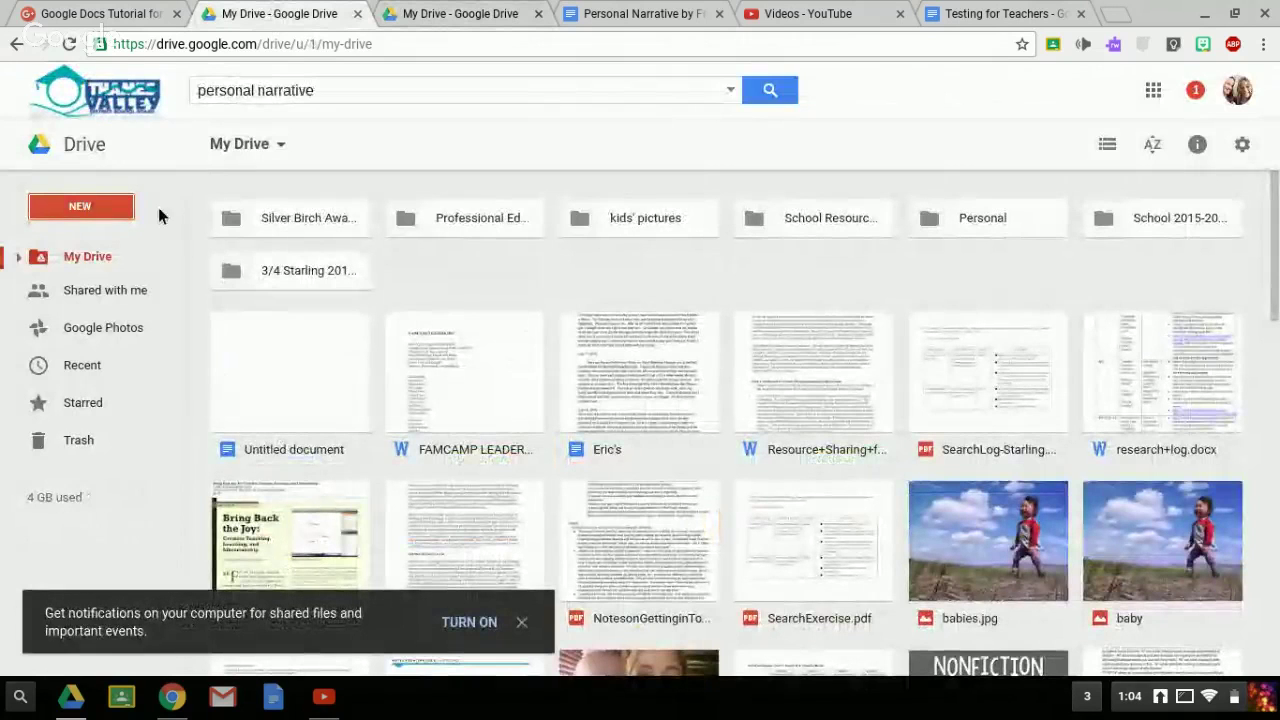
left_click(105, 293)
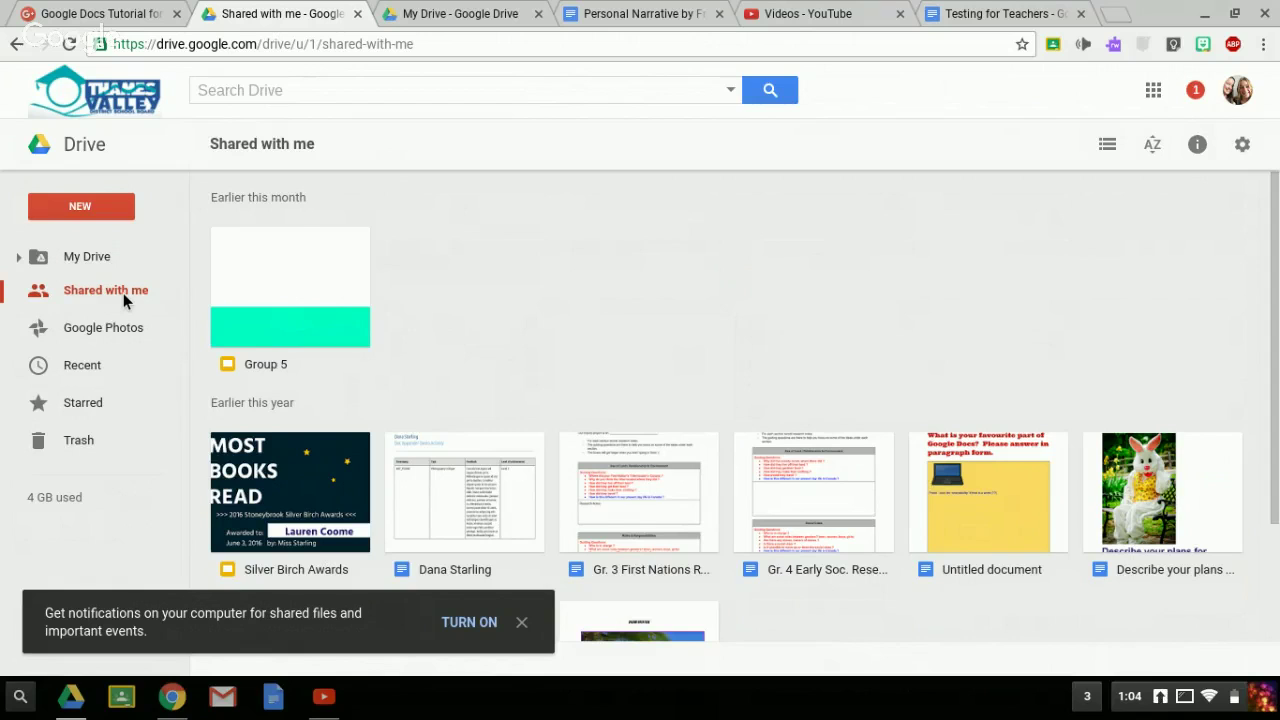
left_click(630, 20)
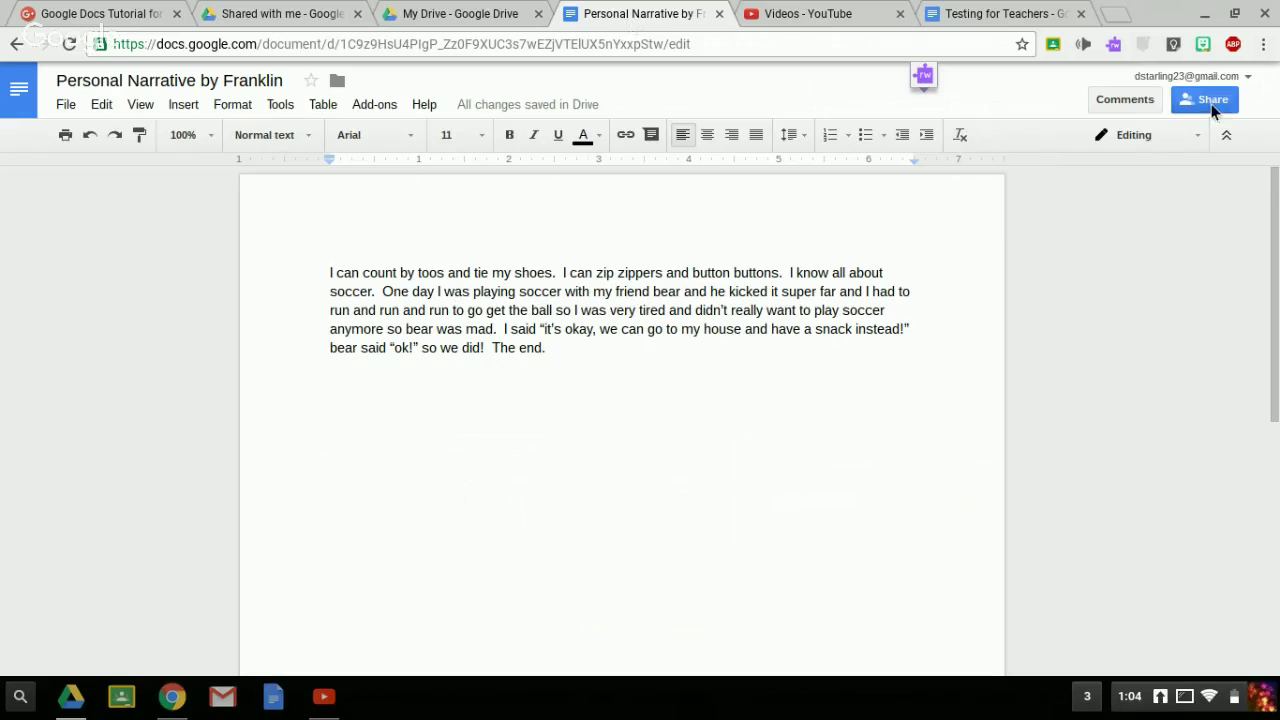
- Re-add the second account by its full address as an editor and resend the invitation
left_click(1210, 100)
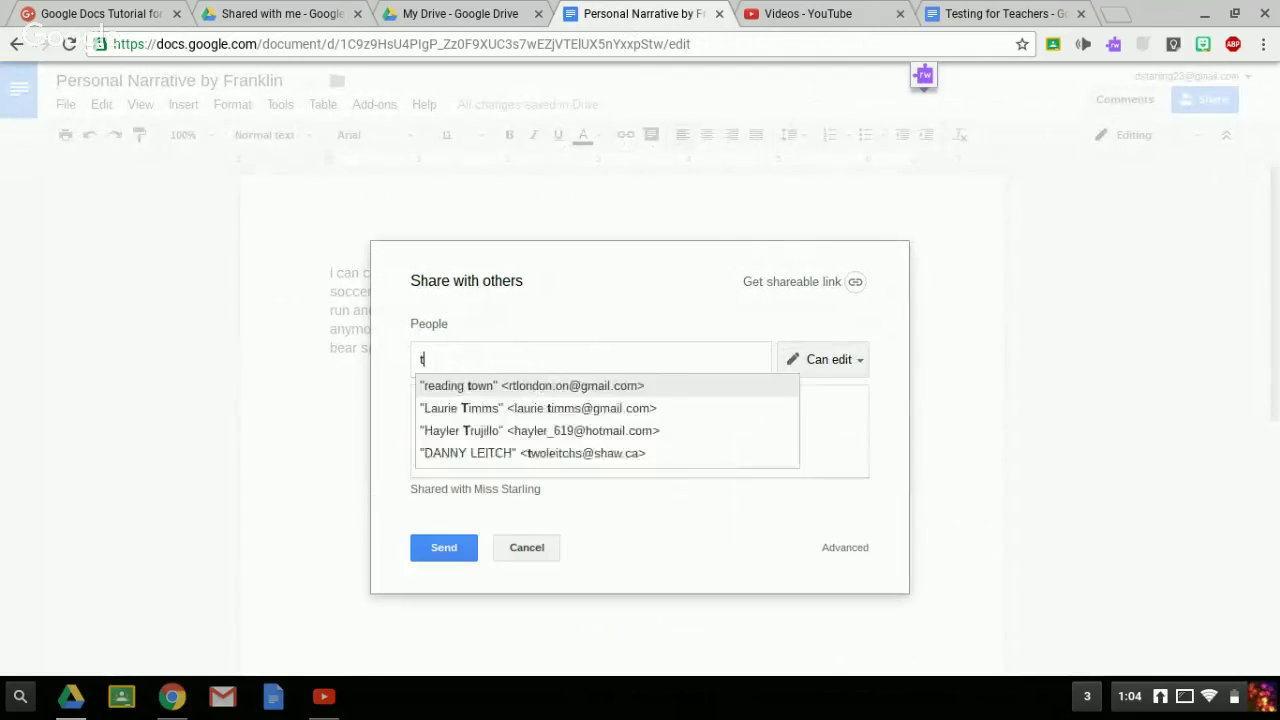
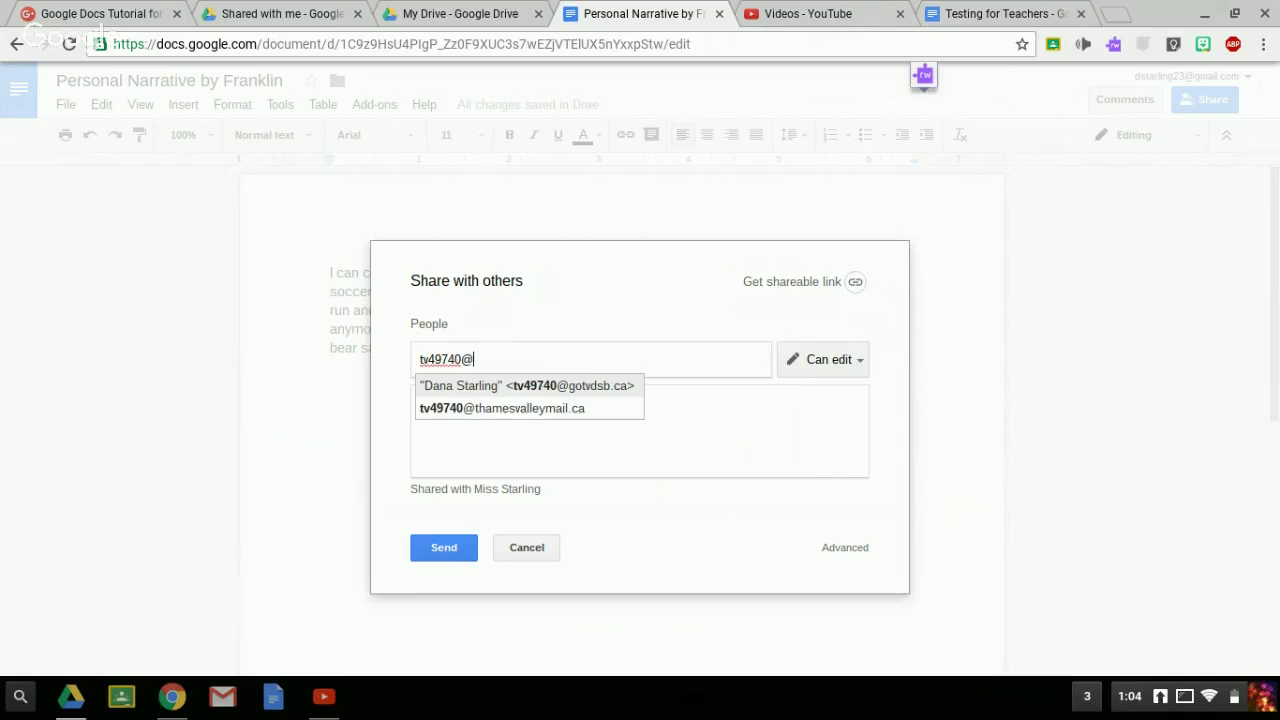
key("Return")
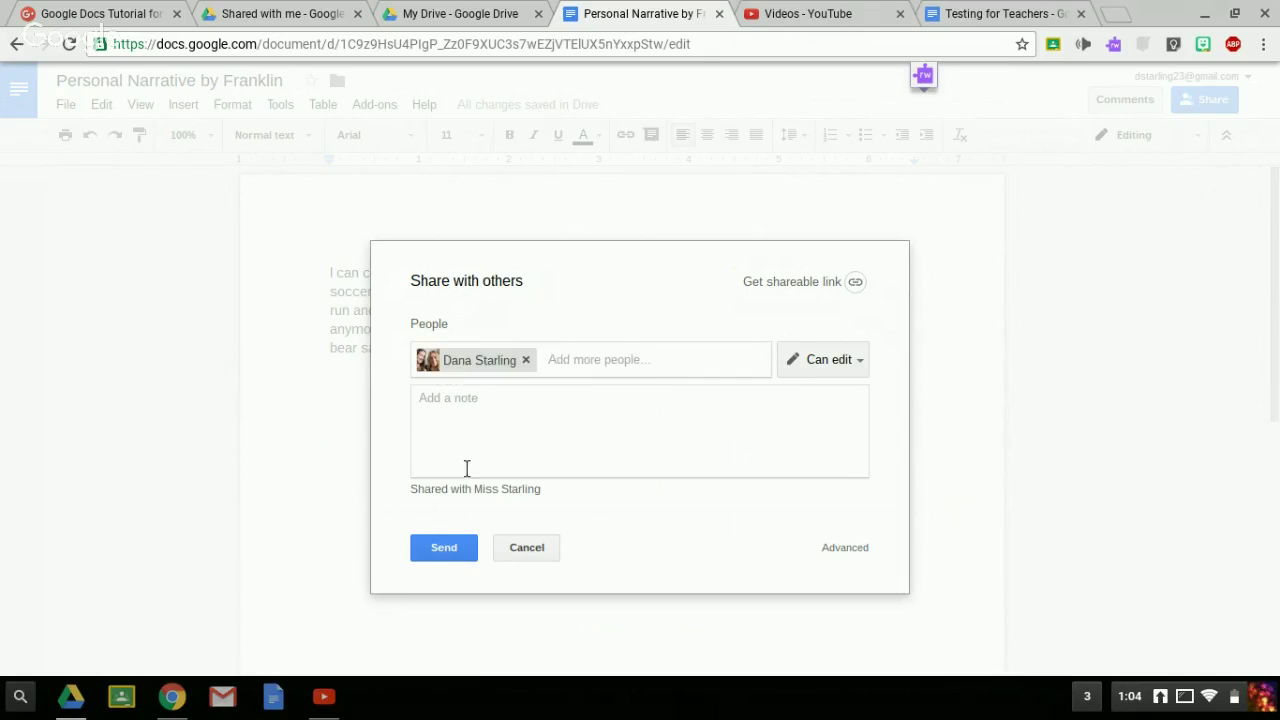
left_click(440, 552)
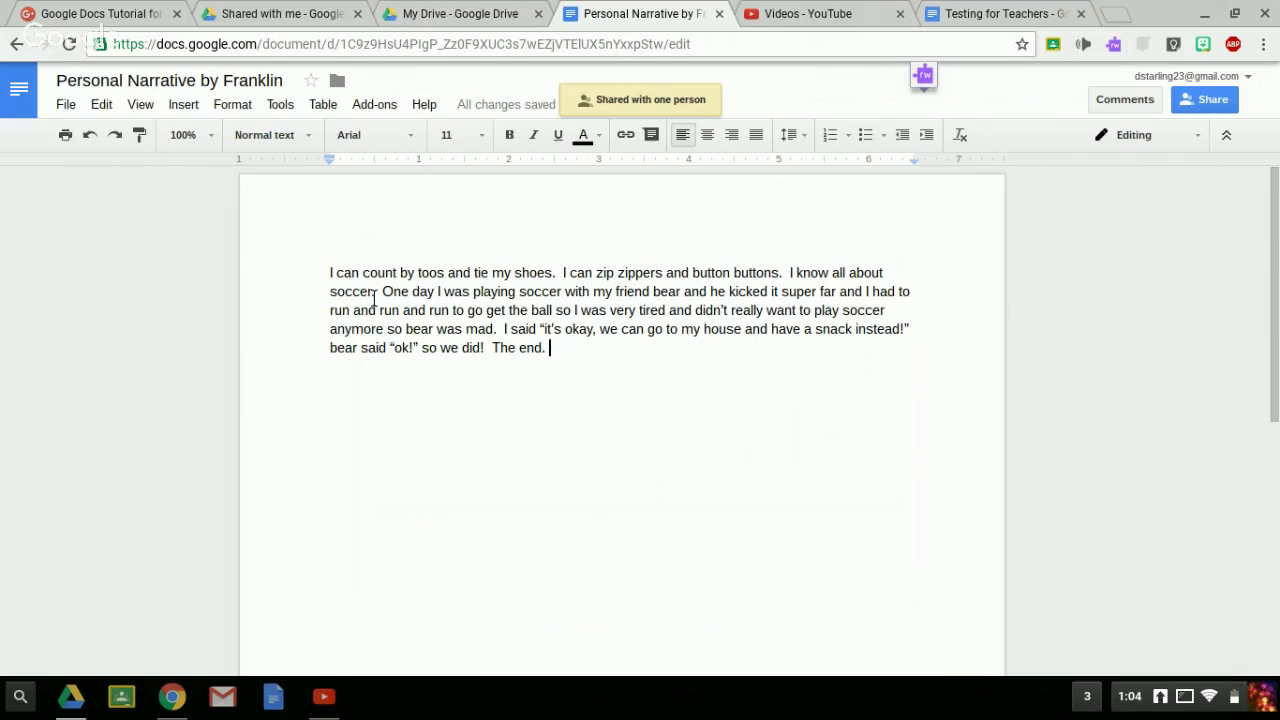
- In the second account's Drive, reload Shared with me and open Personal Narrative by Franklin
left_click(292, 22)
scroll(455, 278, "down", 2)
scroll(457, 277, "up", 2)
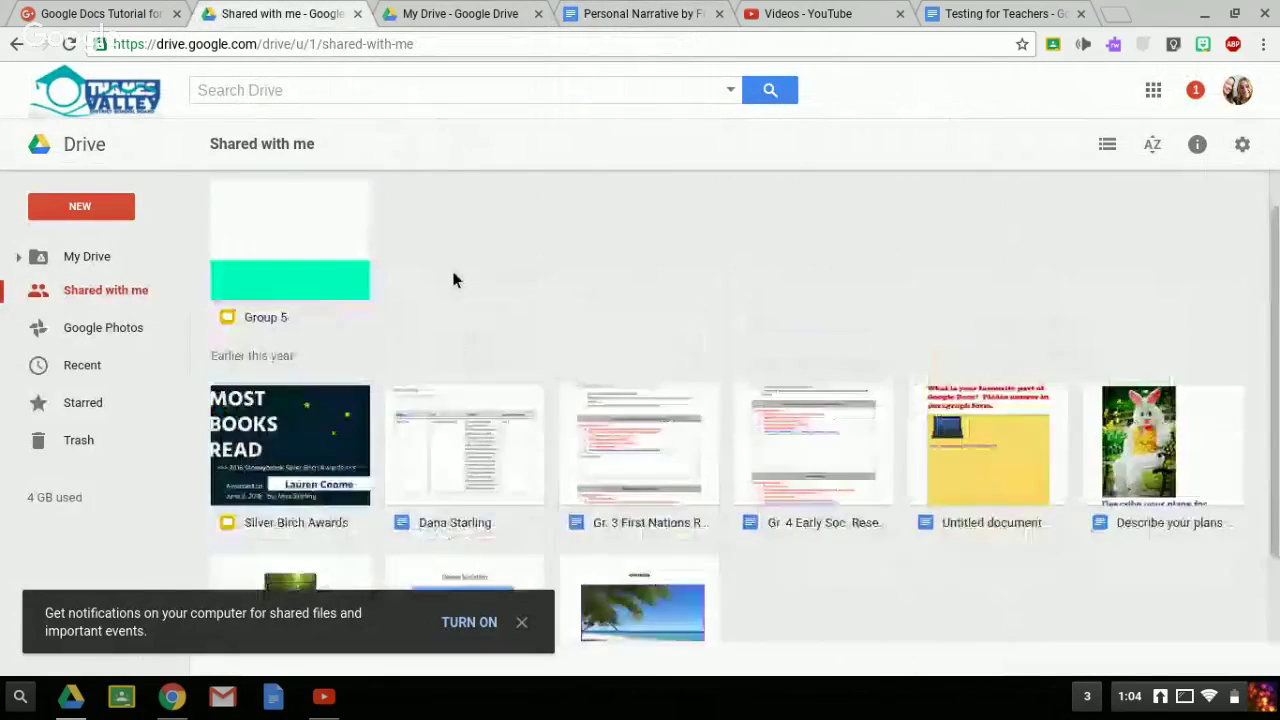
left_click(97, 256)
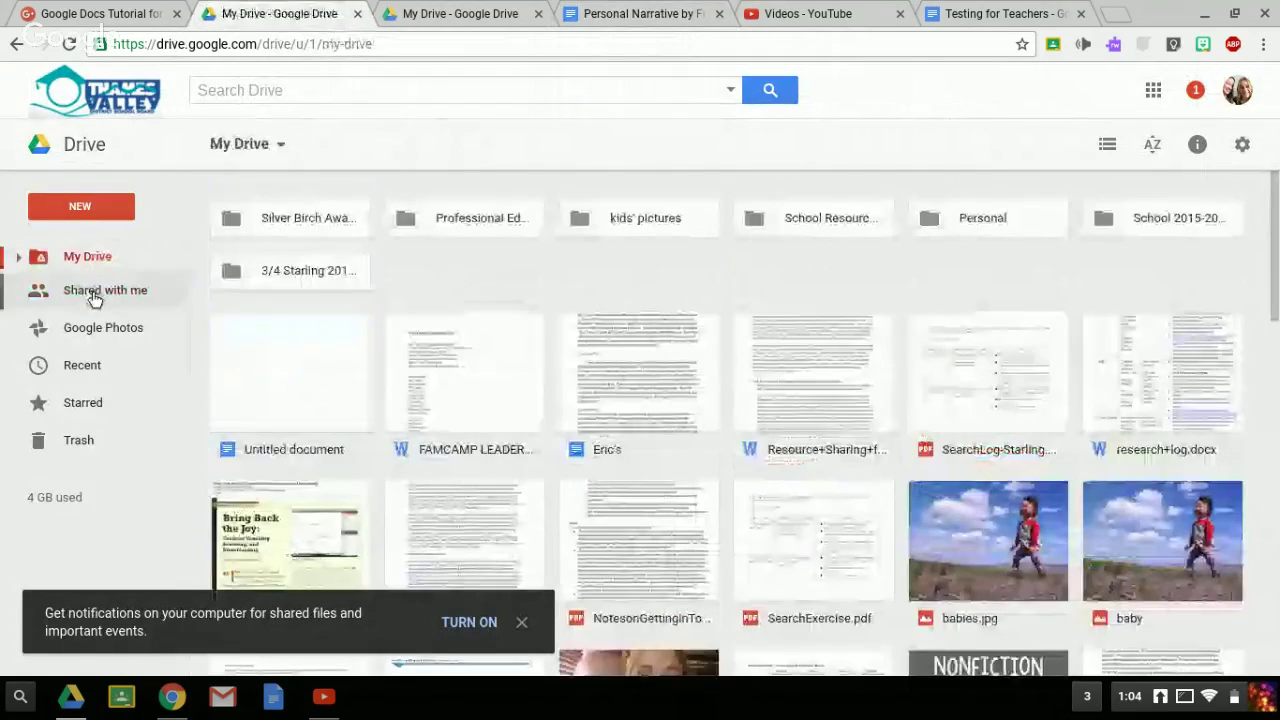
left_click(98, 291)
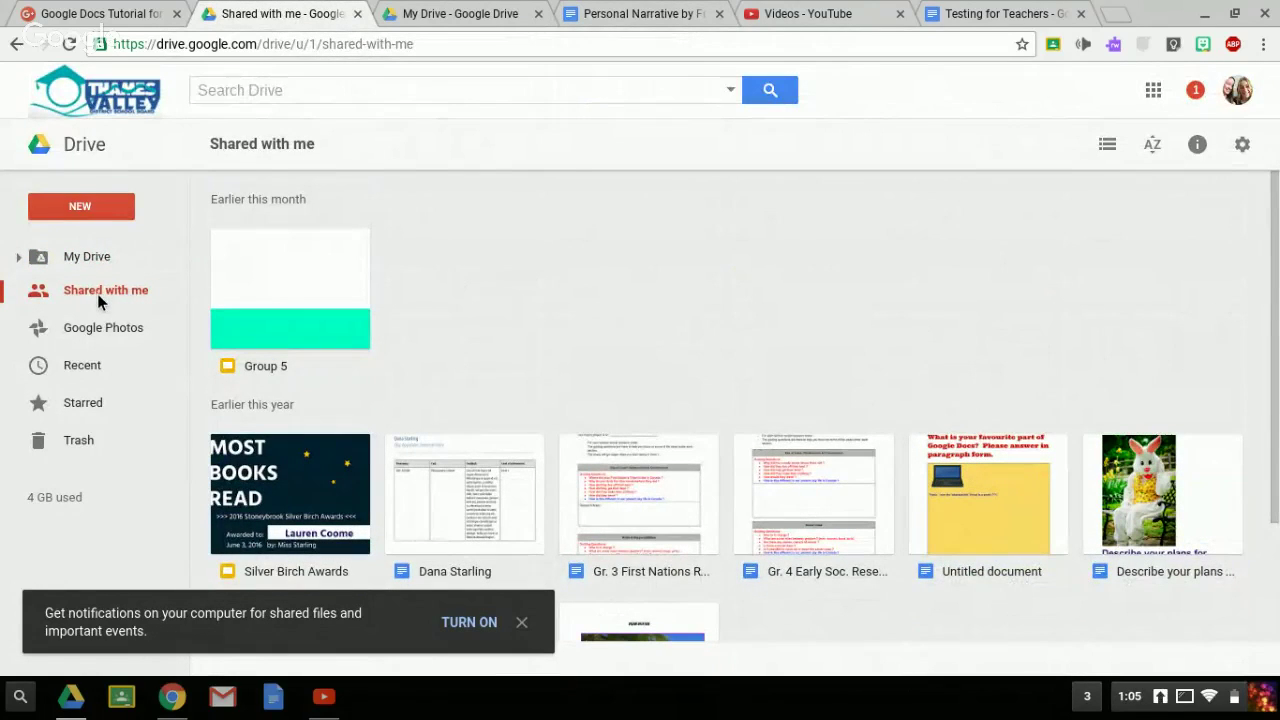
left_click(69, 44)
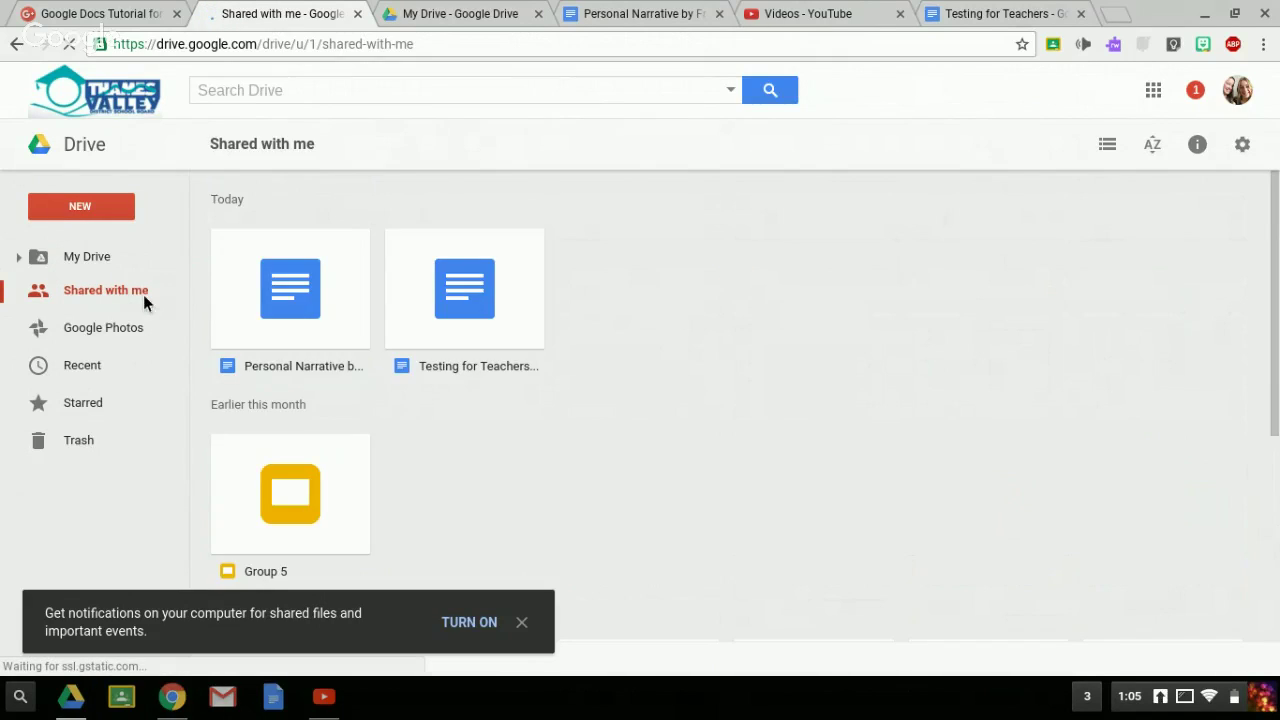
left_click(278, 303)
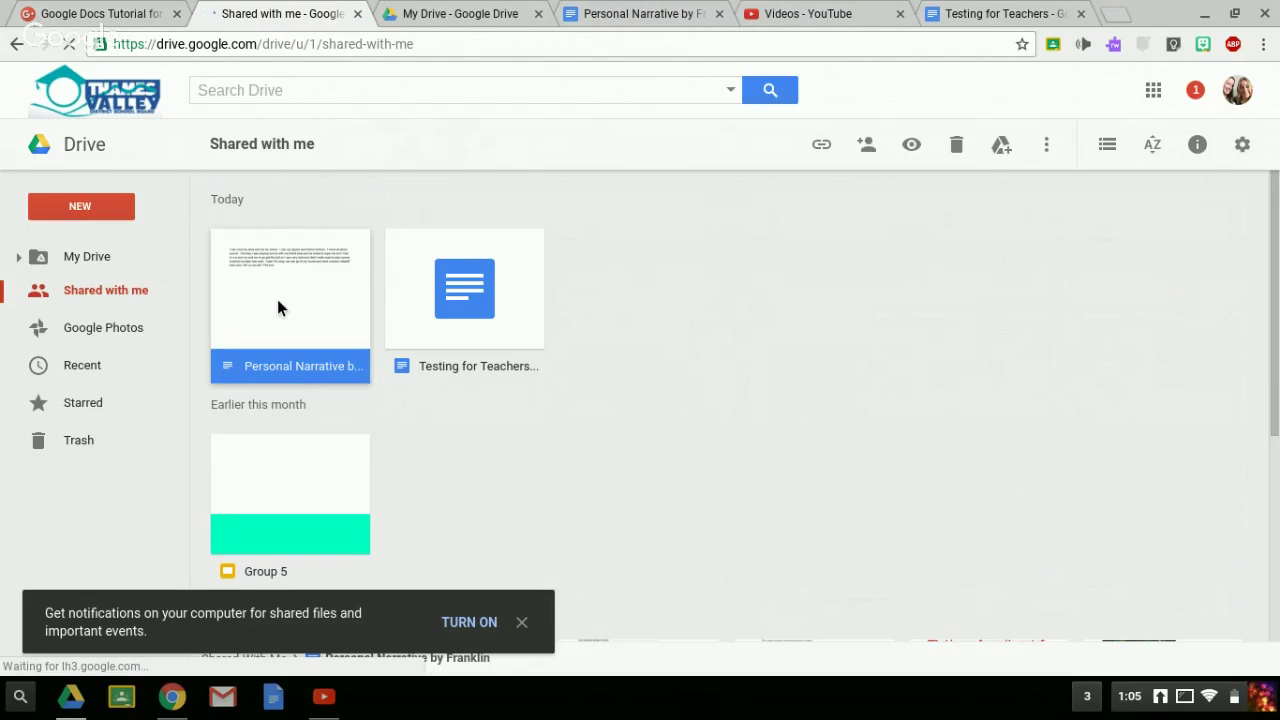
double_click(277, 299)
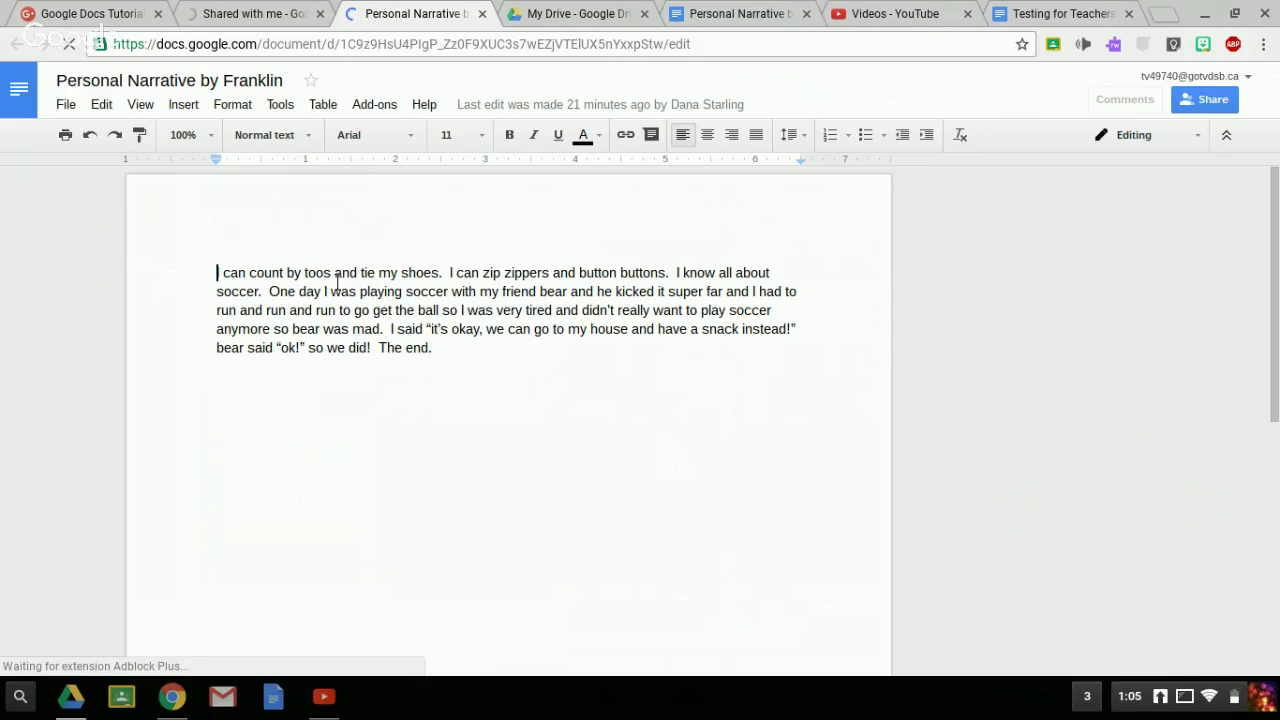
- Select the misspelled word 'toos' in the story's first sentence
left_click(310, 282)
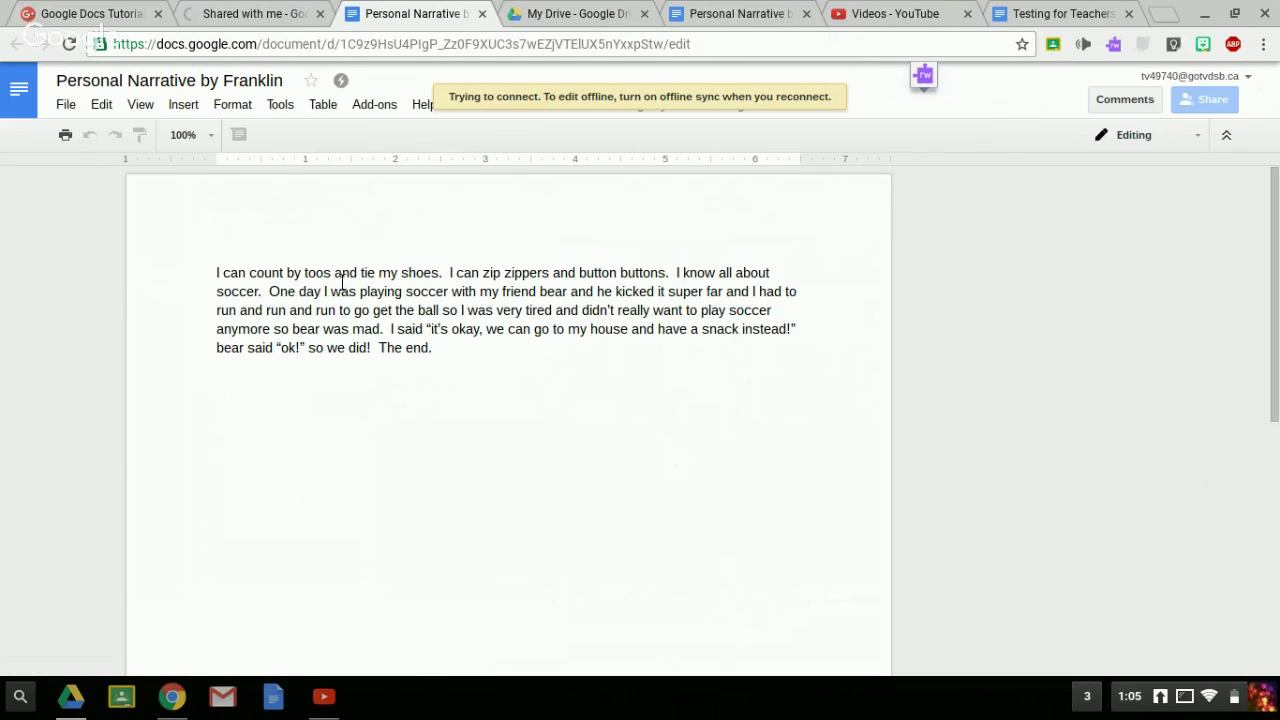
left_click(332, 277)
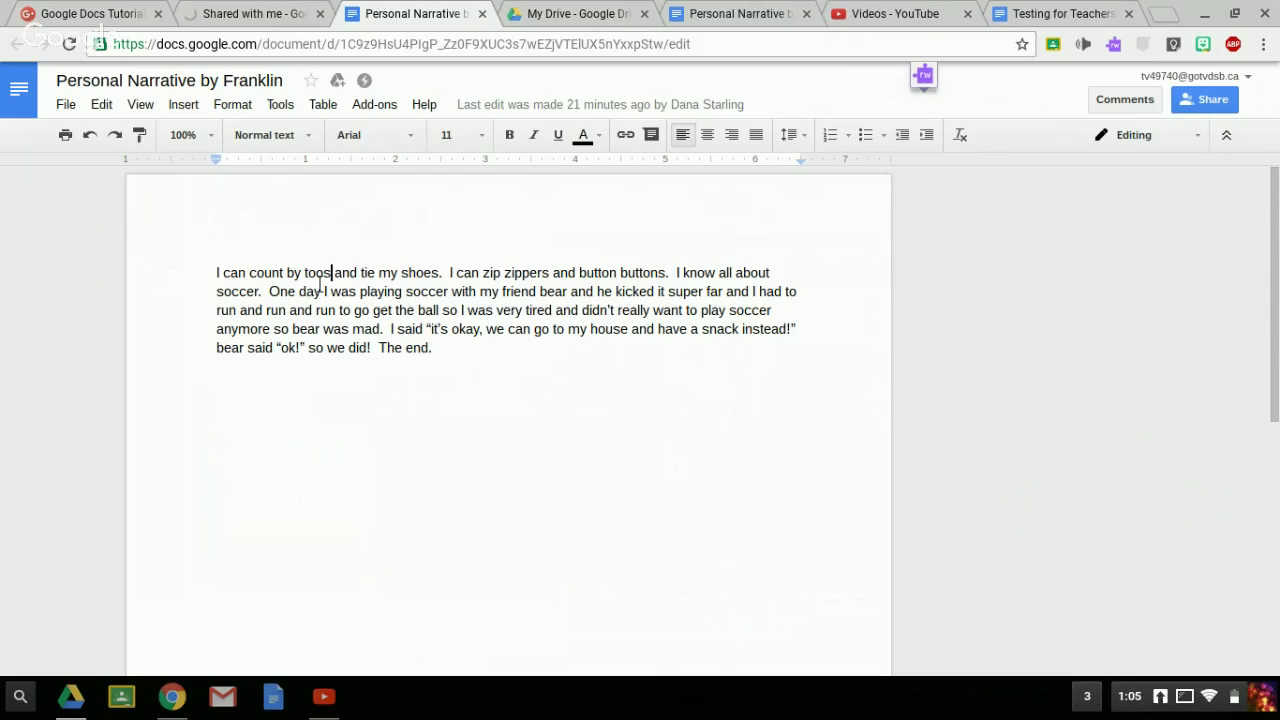
double_click(317, 280)
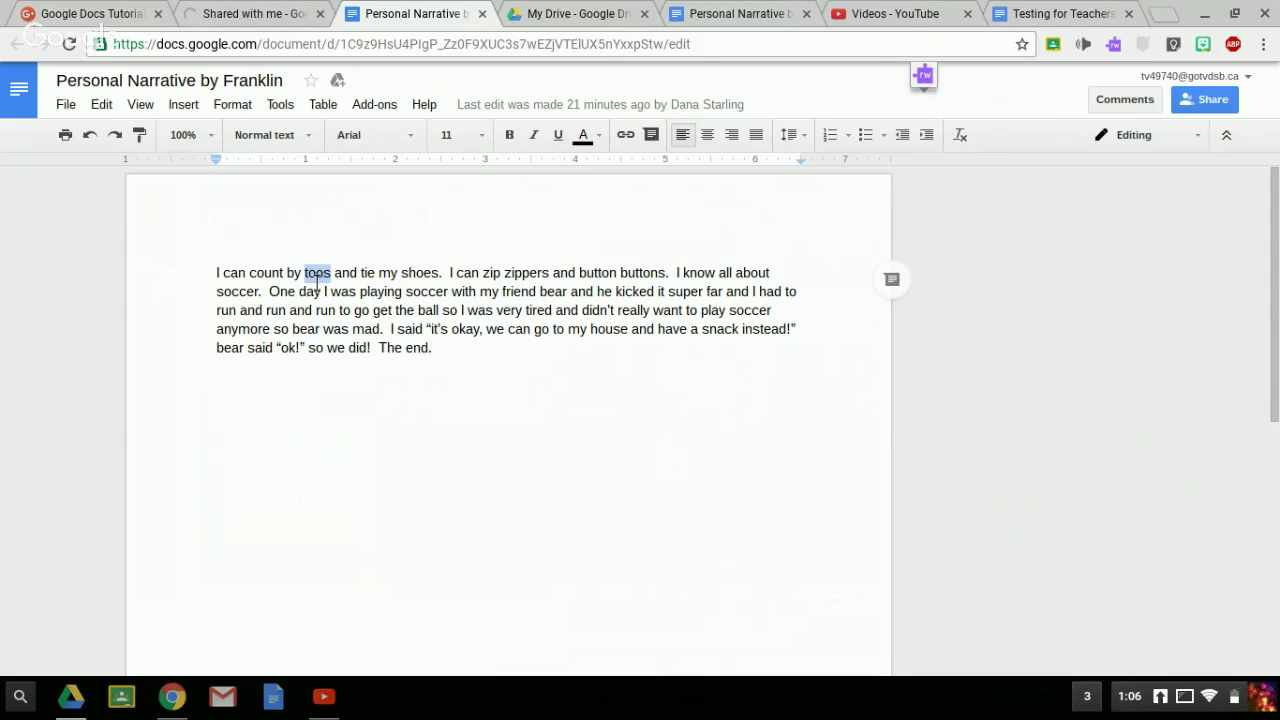
- Post the margin comment 'this is the wrong two/to/too' on the selected word 'toos'
left_click(893, 281)
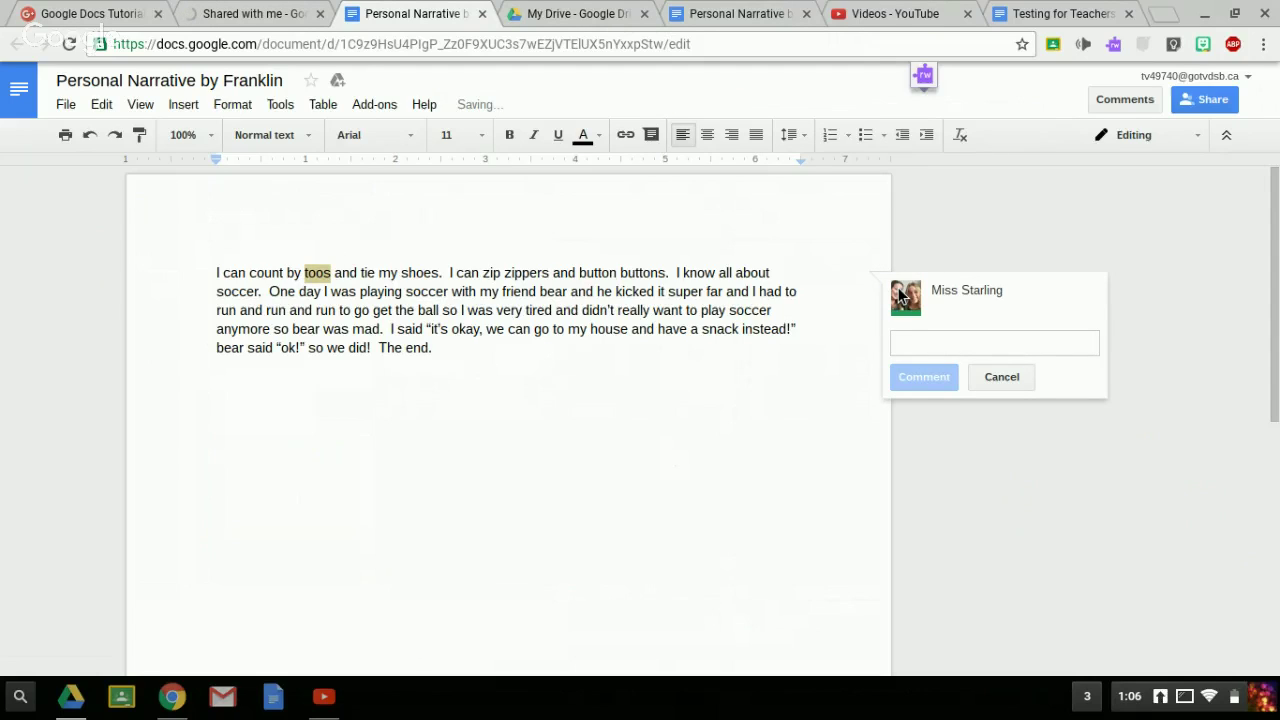
type("this")
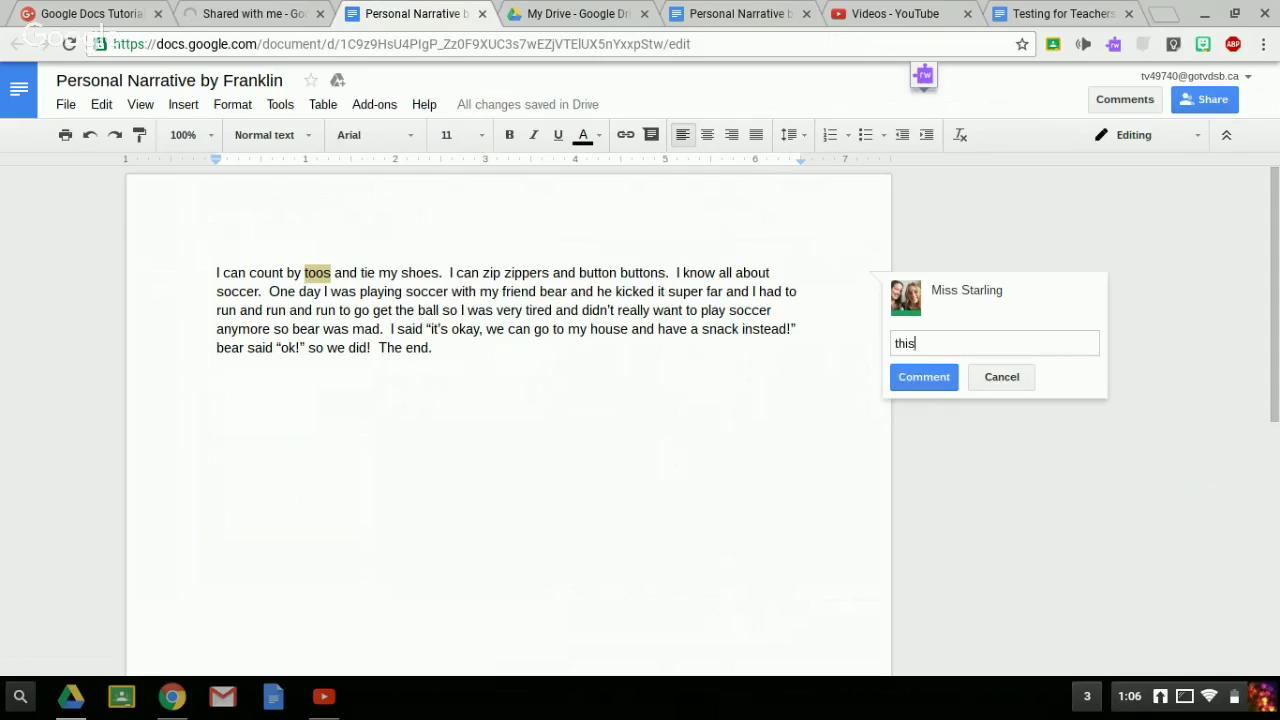
type(" is the wrong two/t")
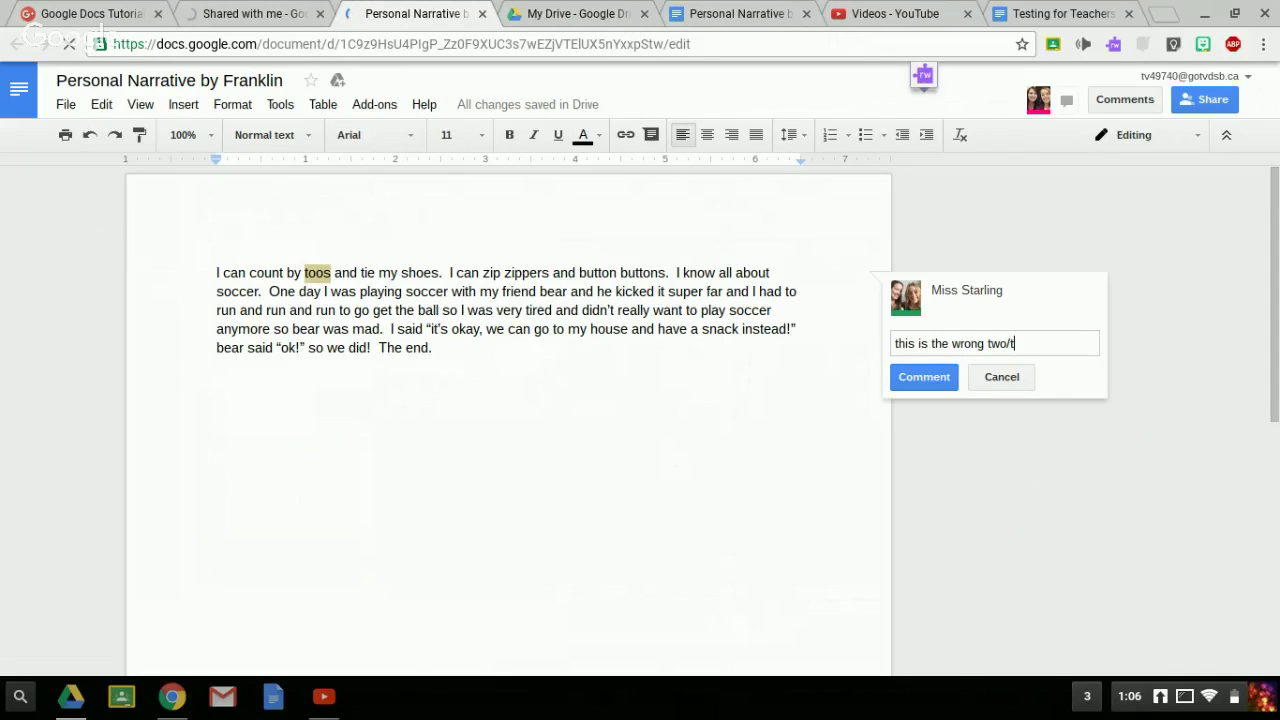
type("o/too")
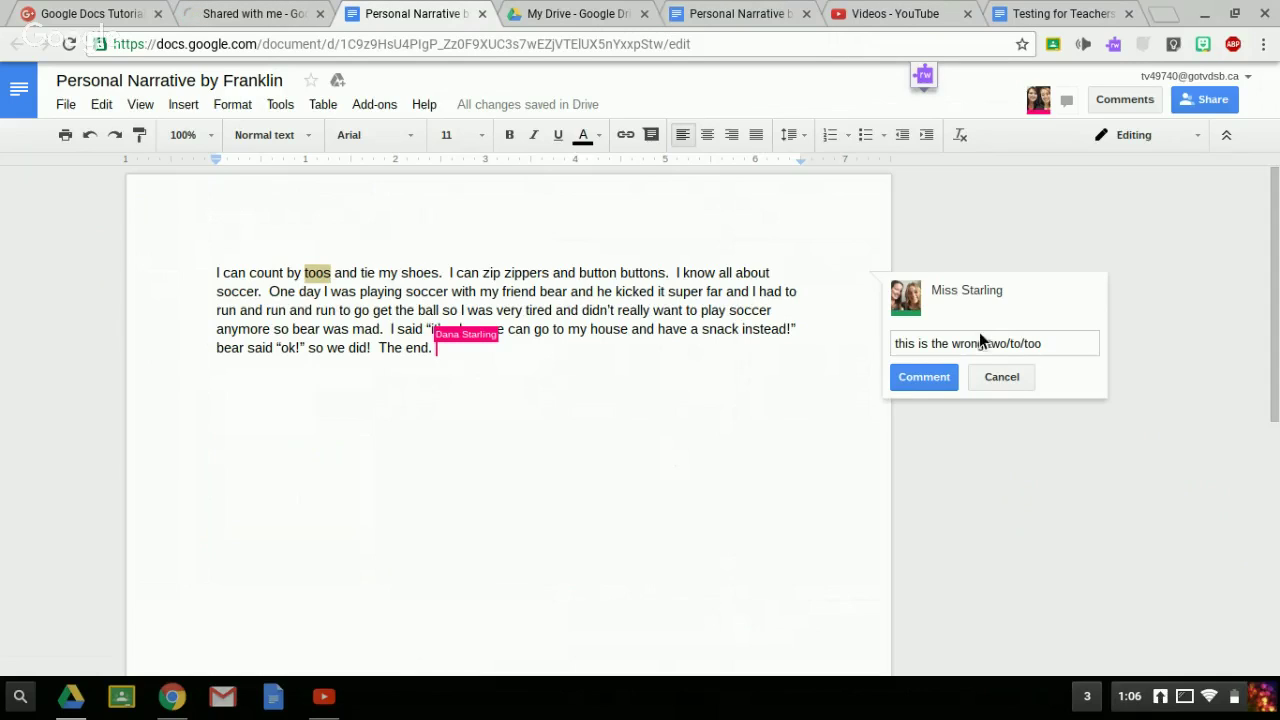
left_click(905, 379)
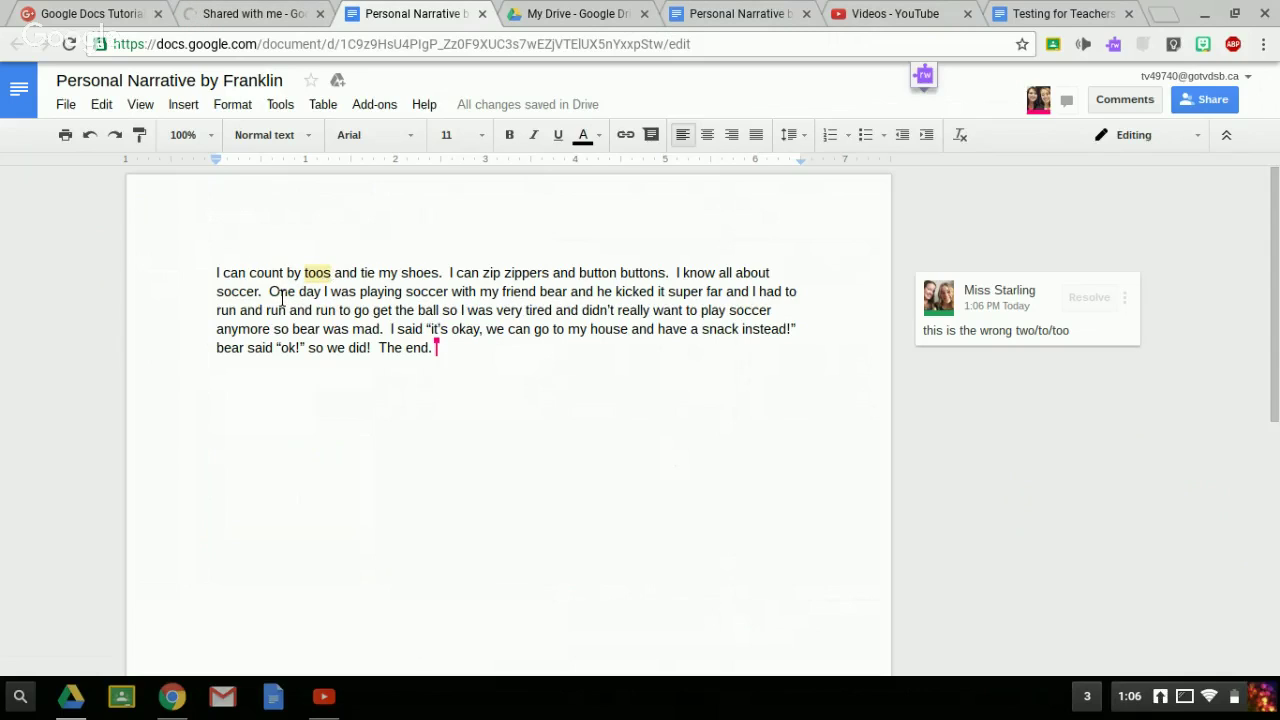
- Comment 'this is a really long sentence' on the 'One day…bear was mad.' sentence, then switch to the second account
left_click_drag(269, 291, 393, 337)
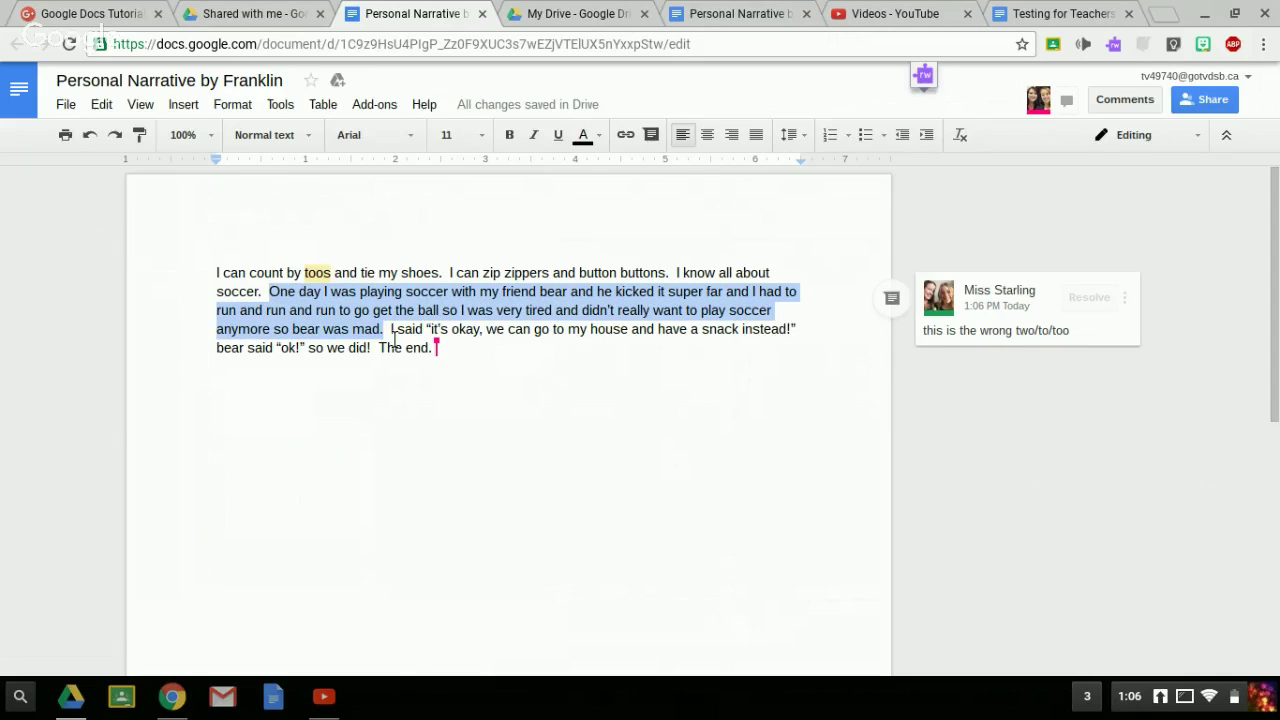
left_click(892, 299)
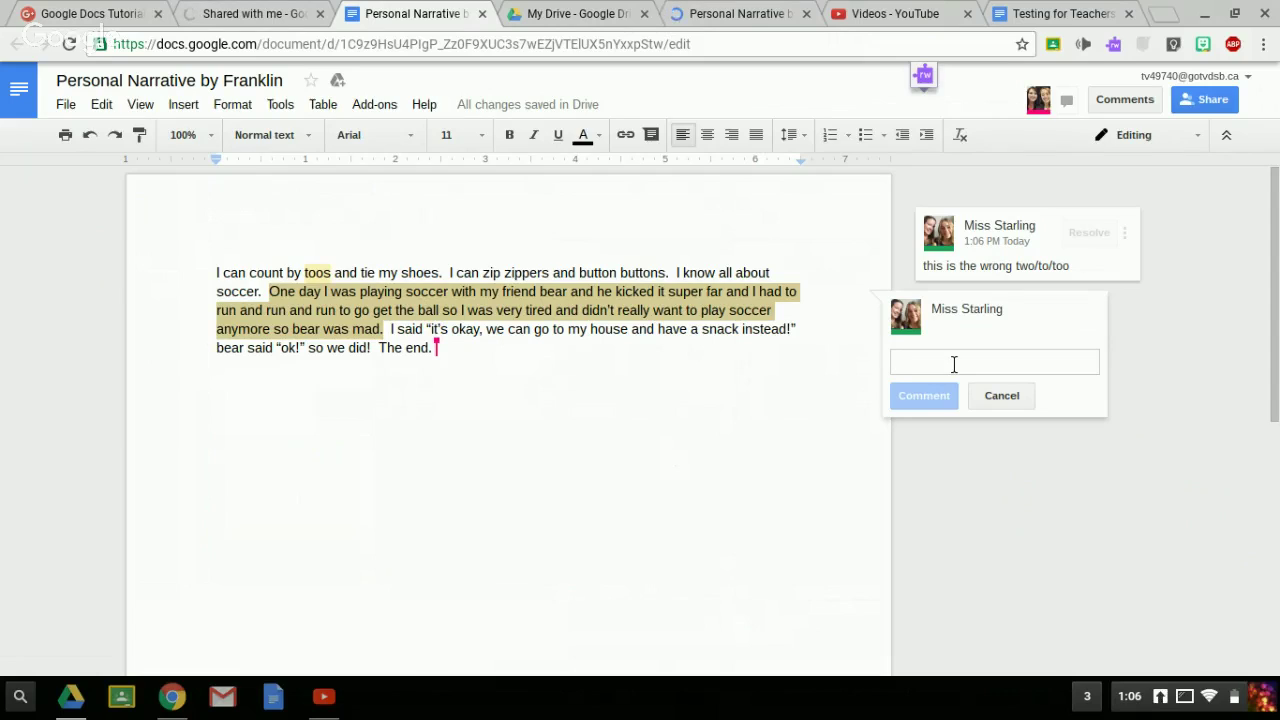
type("this is a rea")
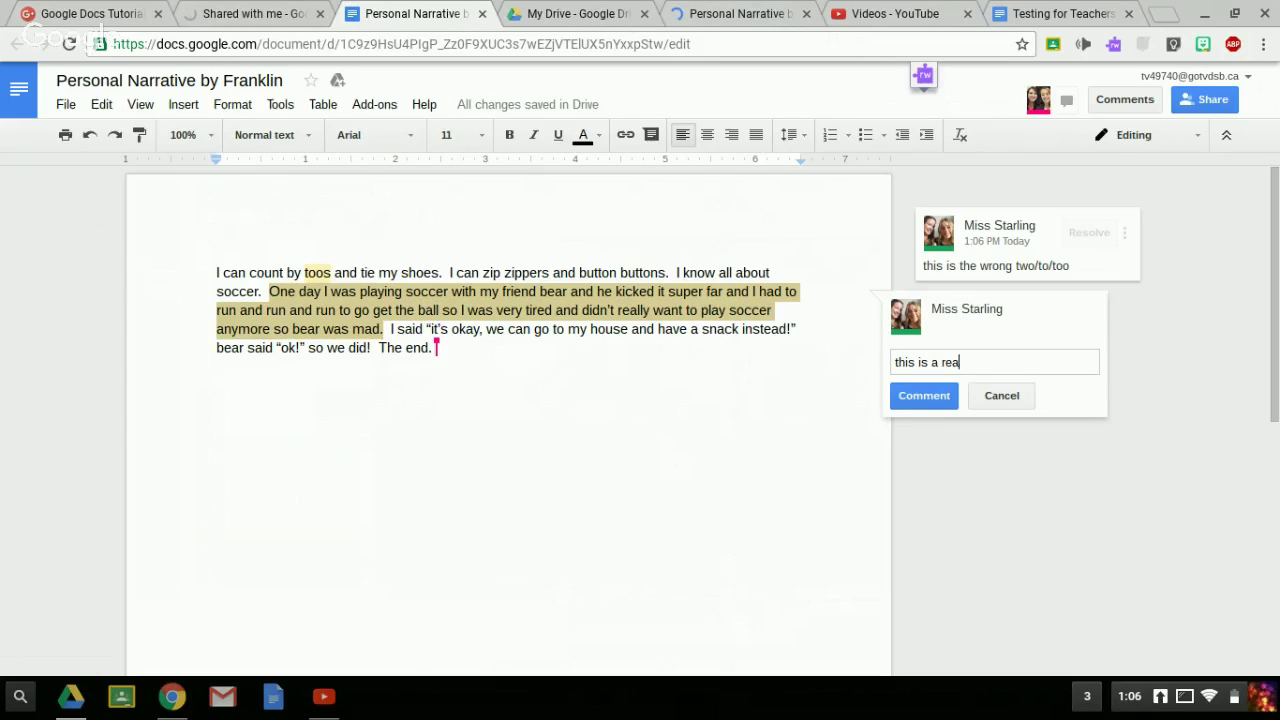
type("lly long sentence")
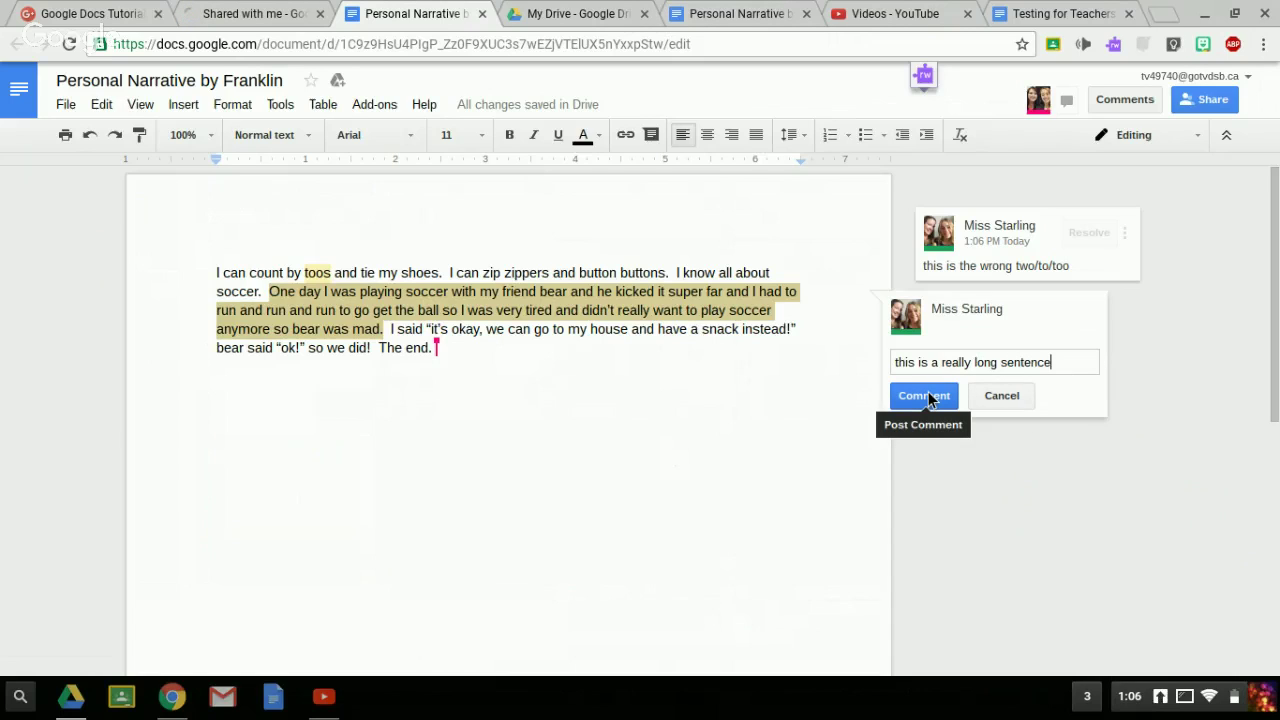
left_click(925, 396)
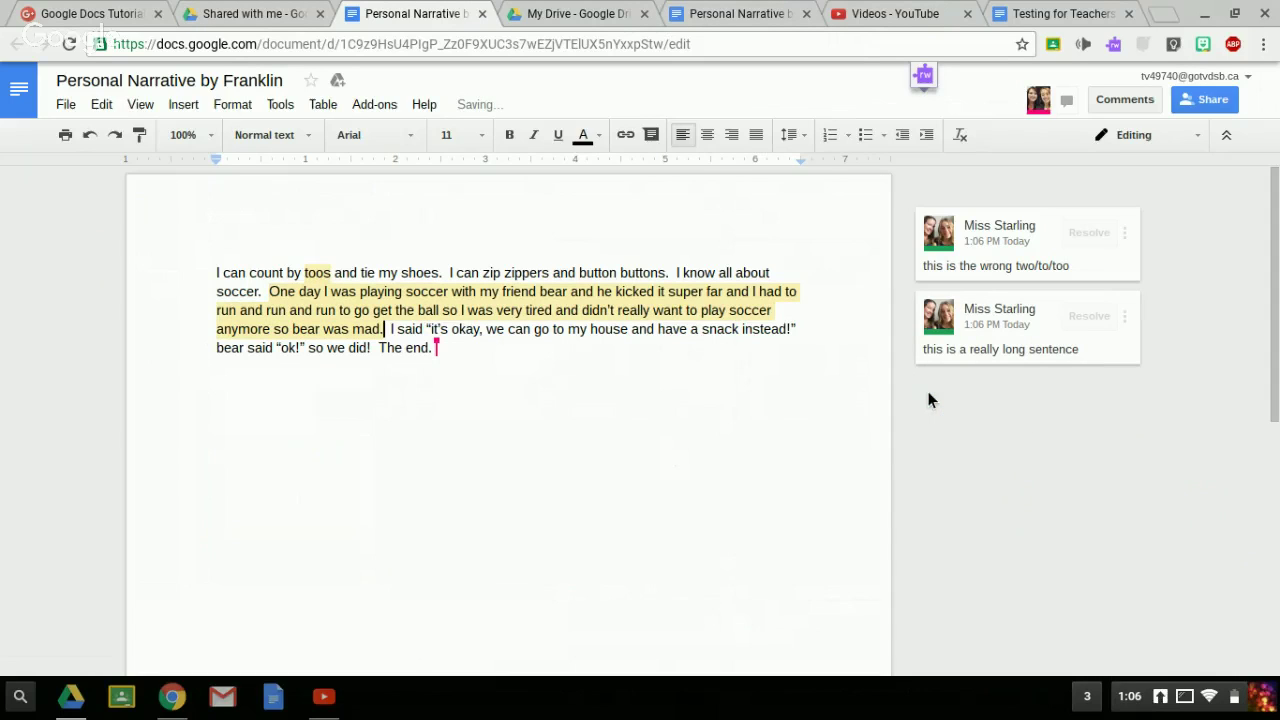
left_click(730, 14)
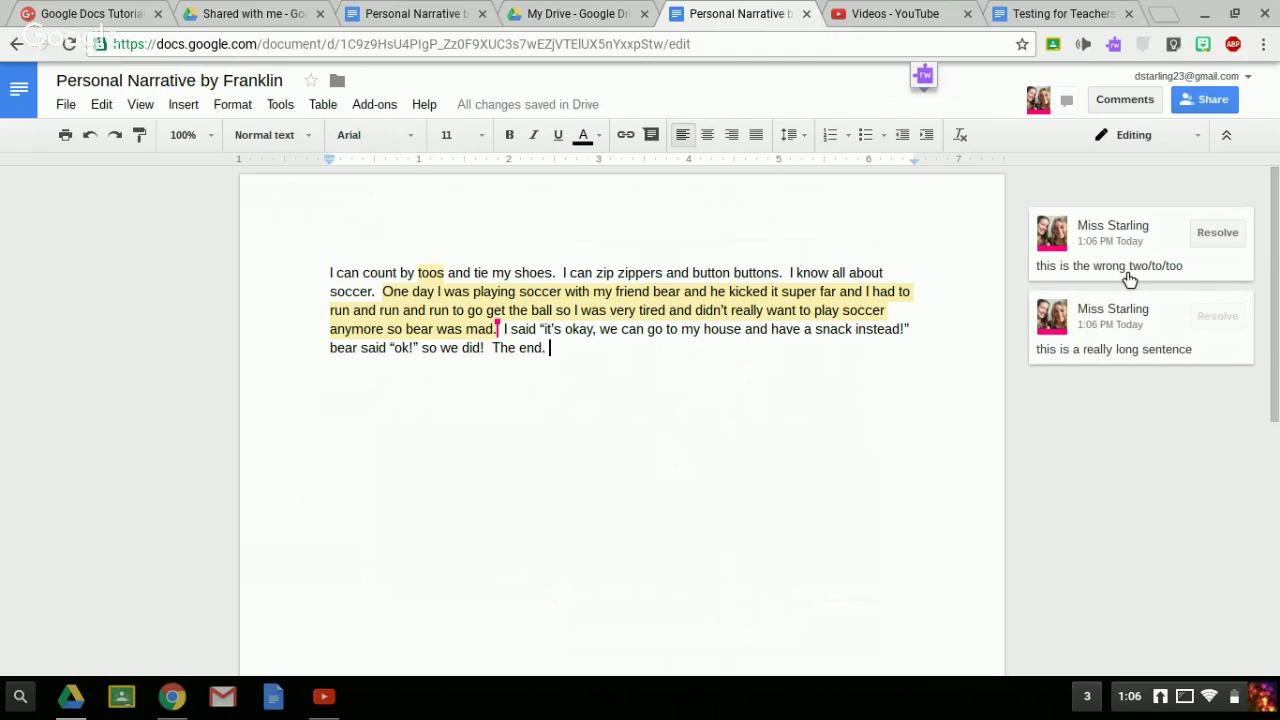
- Reply 'I'm not sure which one' to the two/to/too comment, then place the caret after 'far'
left_click(1126, 274)
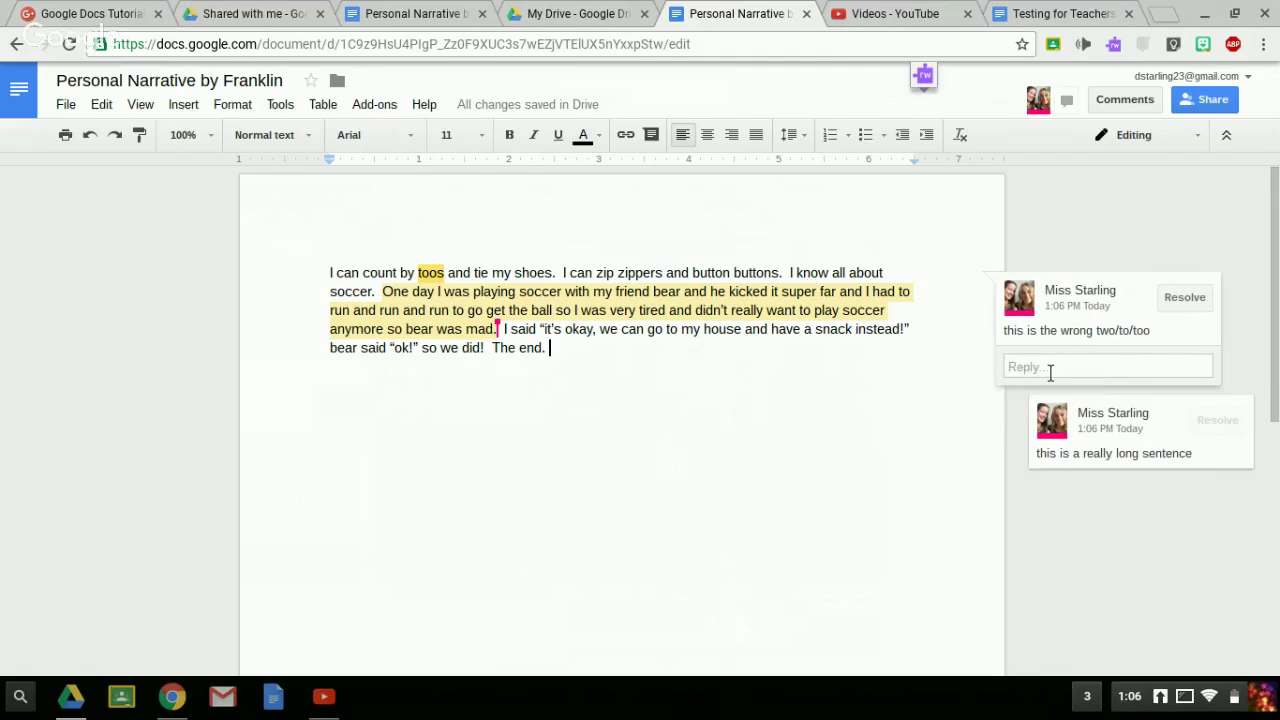
type("I'm not s")
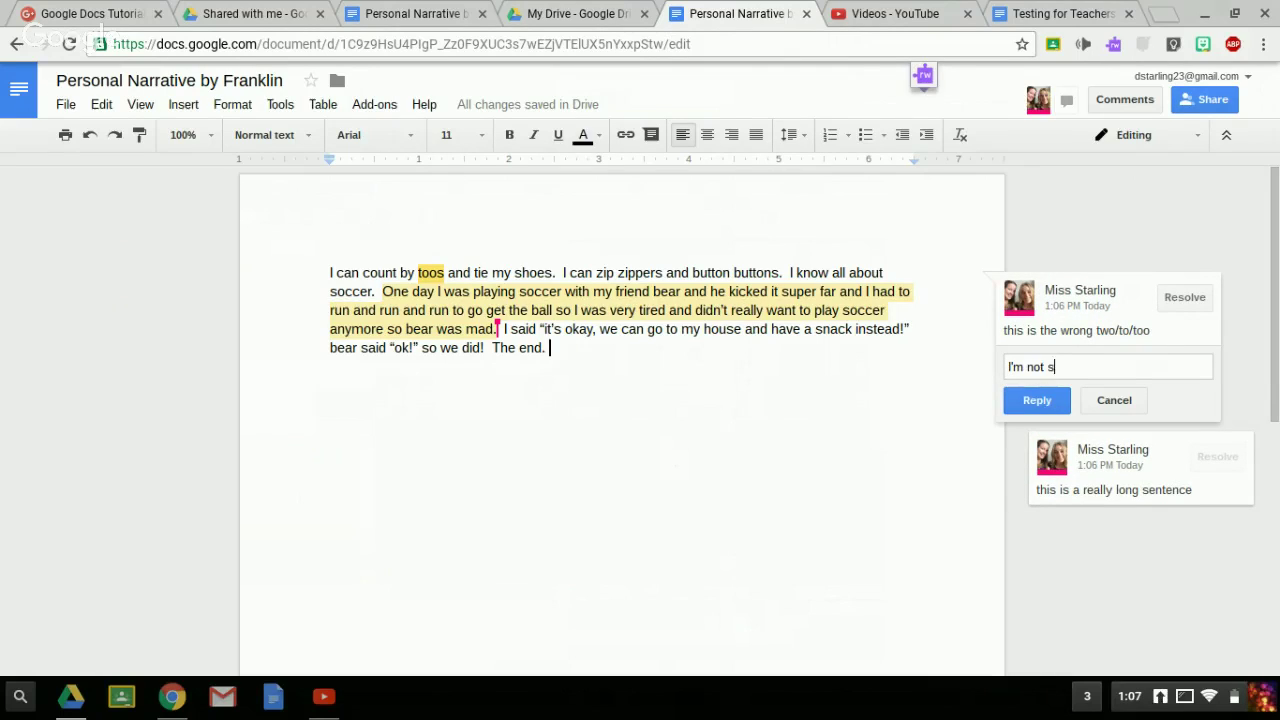
type("ure which one")
left_click(1024, 403)
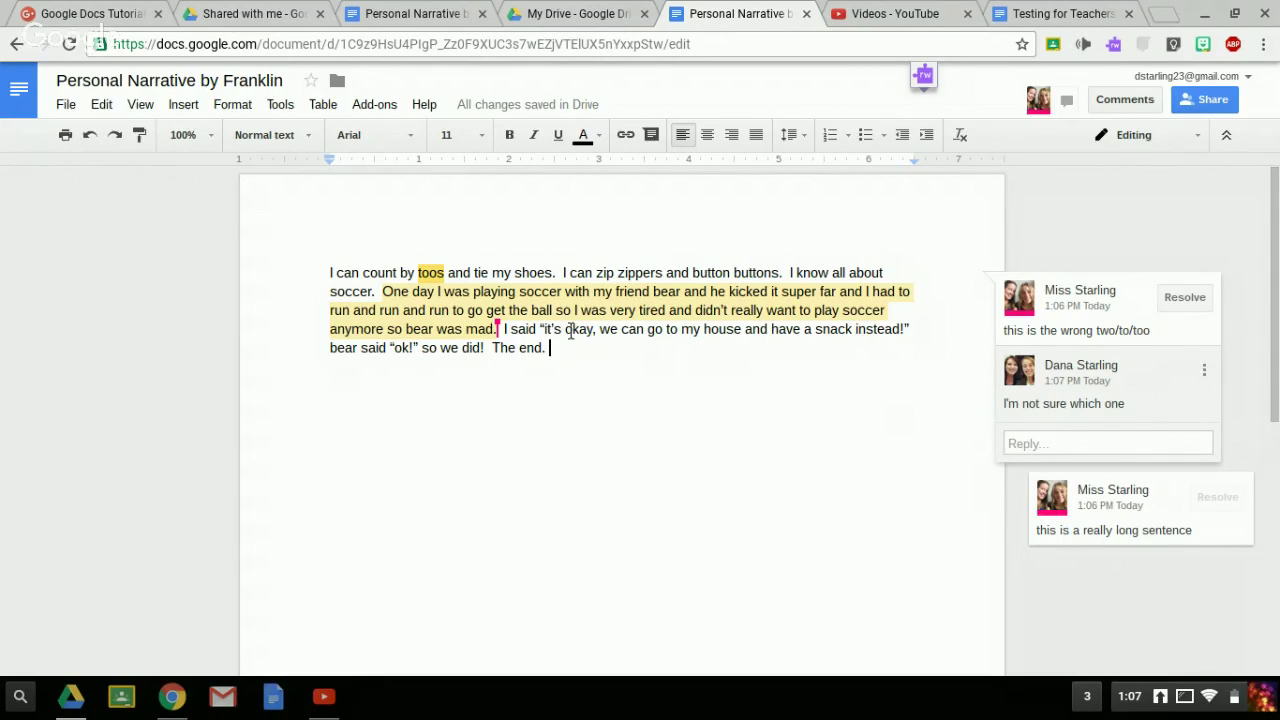
left_click(838, 292)
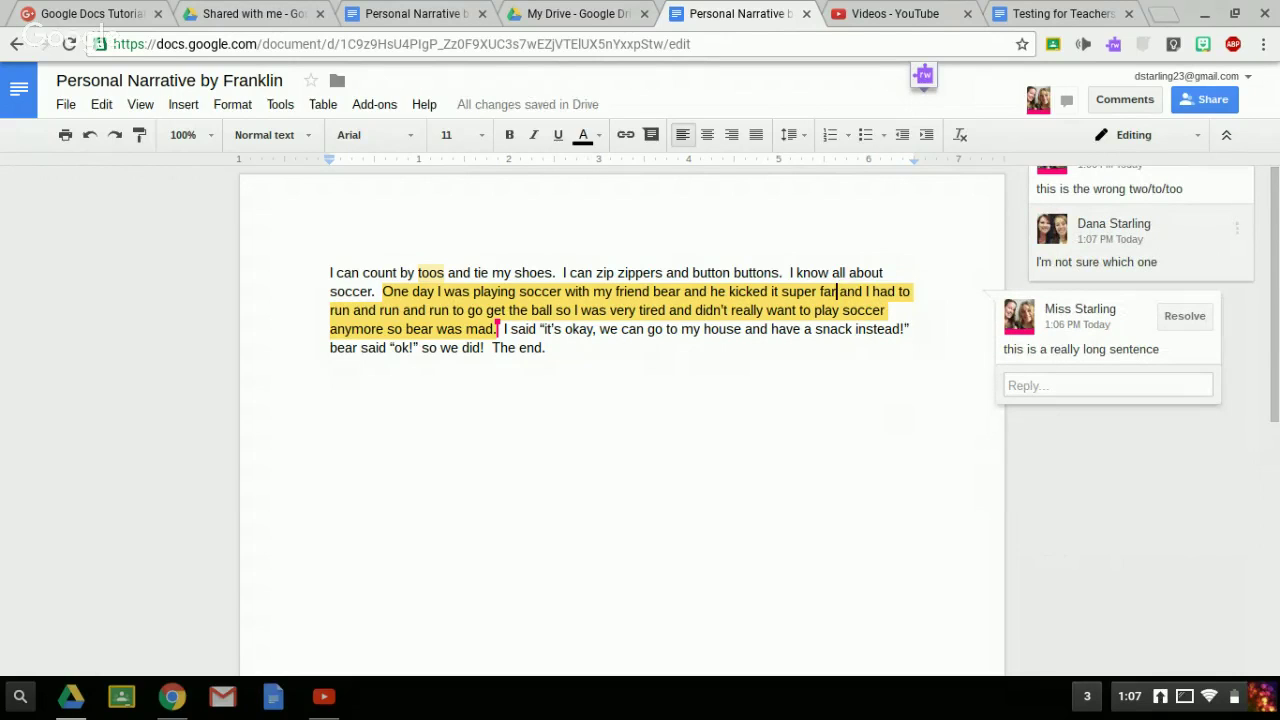
- Put a period after 'far' instead of 'and', replace 'so' after 'ball' with '!', then return to the first account
type(".")
key("BackSpace")
key("BackSpace")
key("BackSpace")
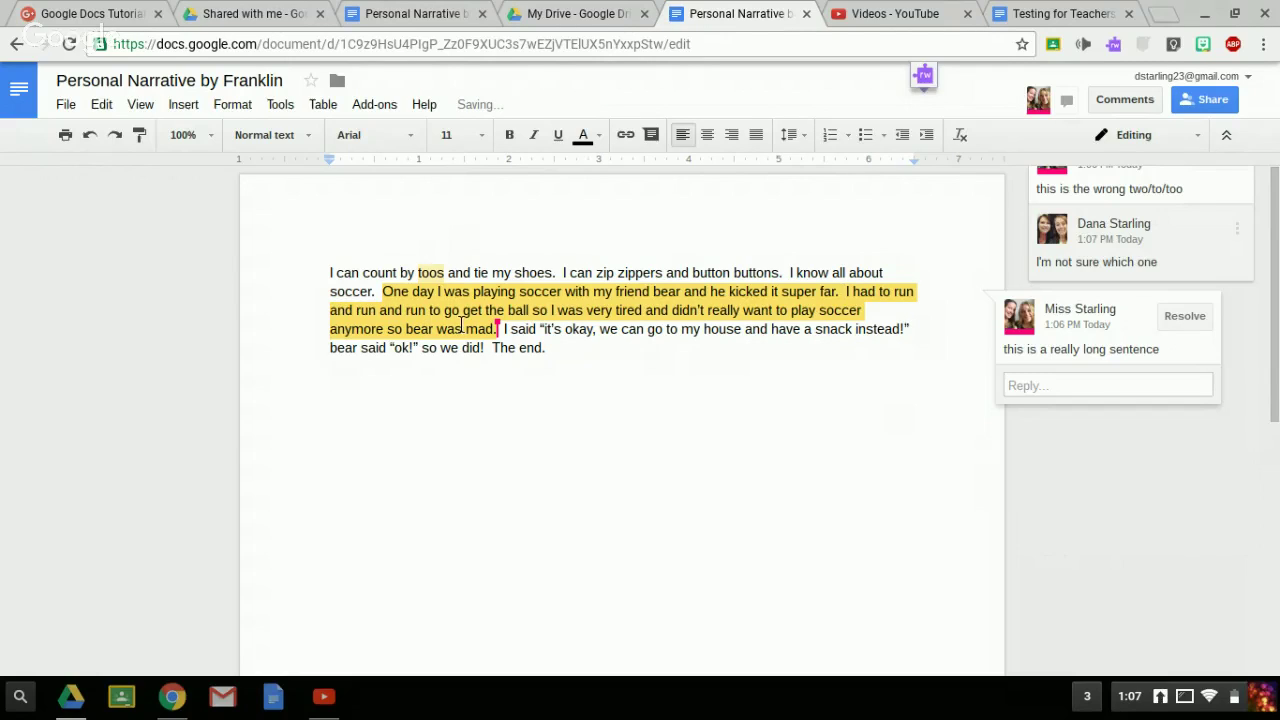
type("!")
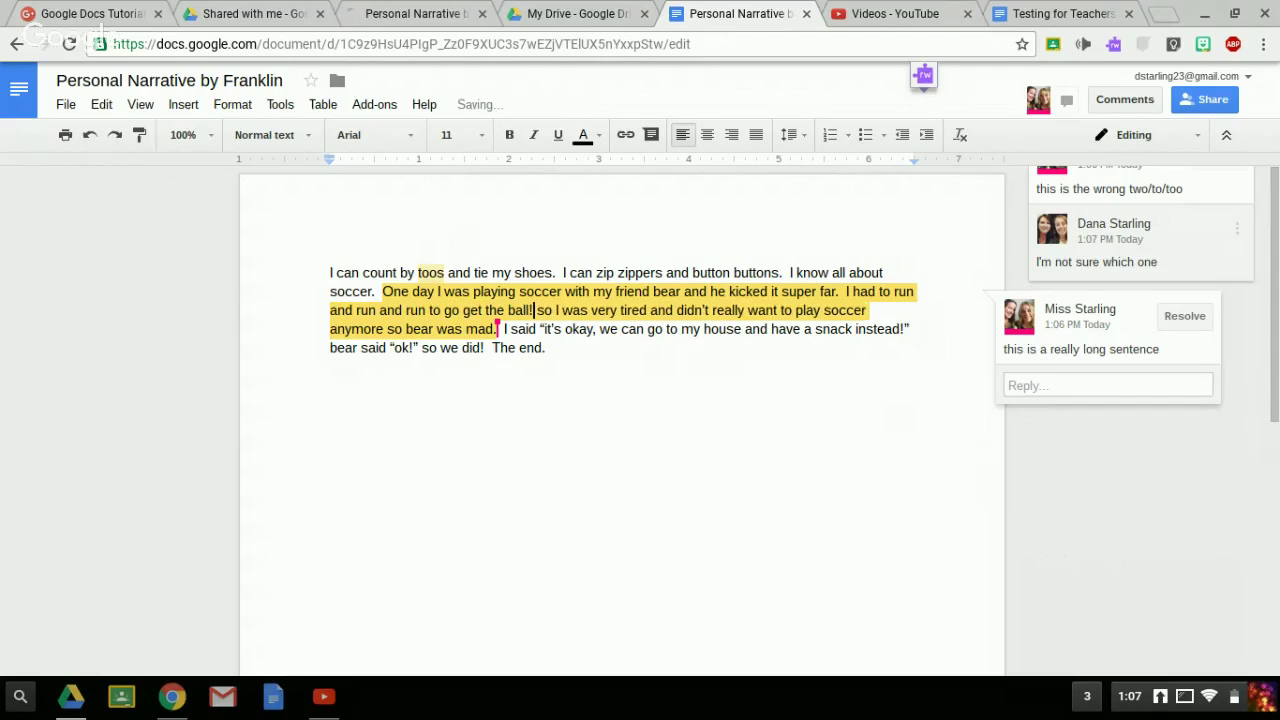
key("Right")
key("Right")
key("Delete")
key("Delete")
key("BackSpace")
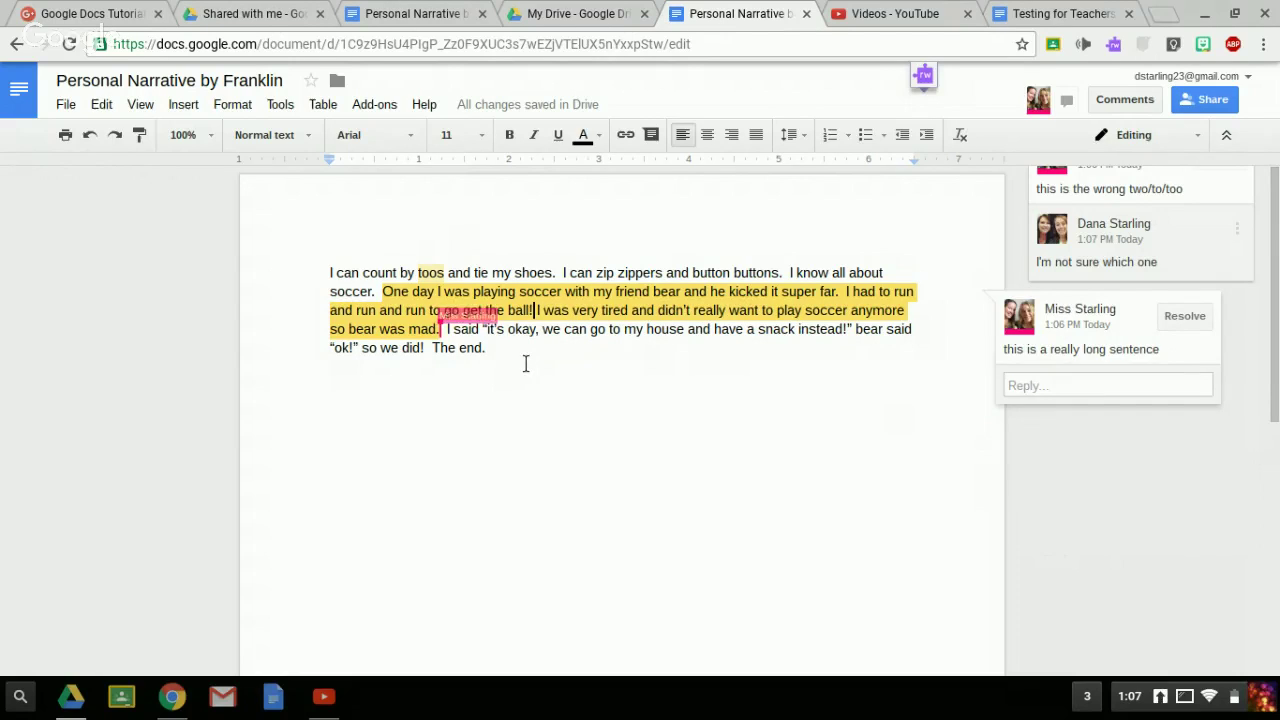
left_click(424, 12)
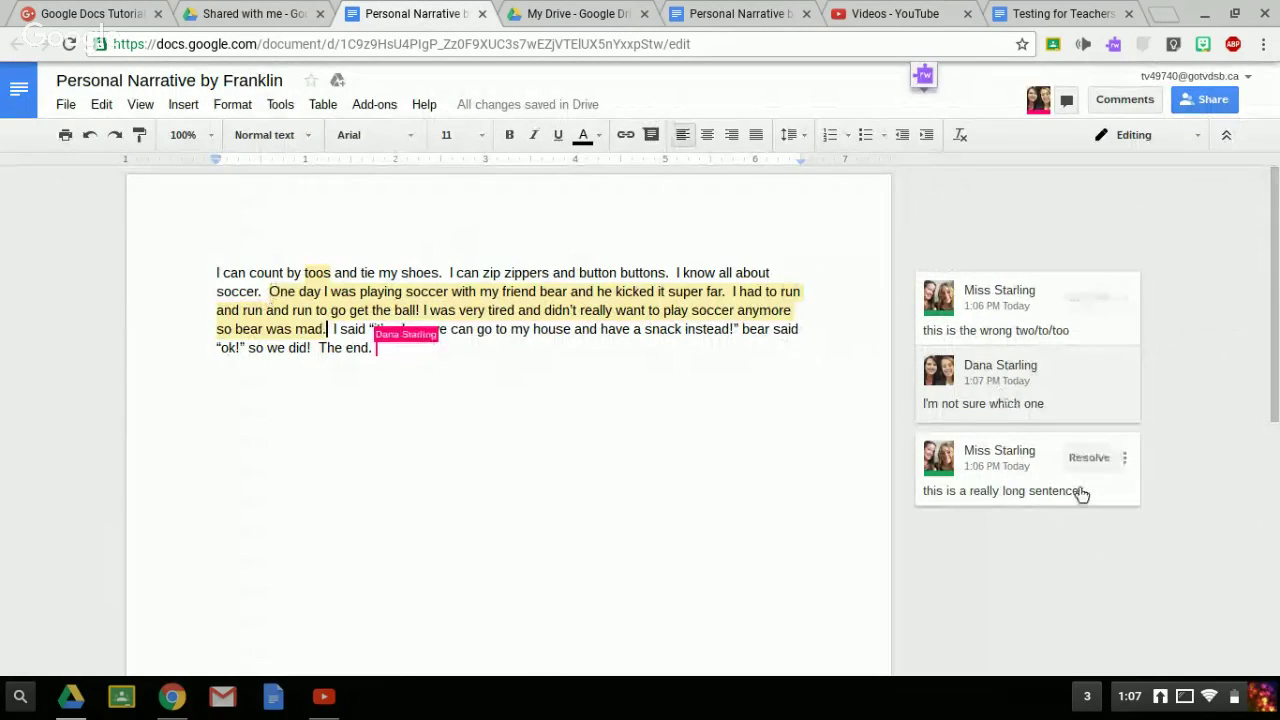
- Resolve the 'really long sentence' comment and check it in the comment history before moving to Testing for Teachers
left_click(1085, 460)
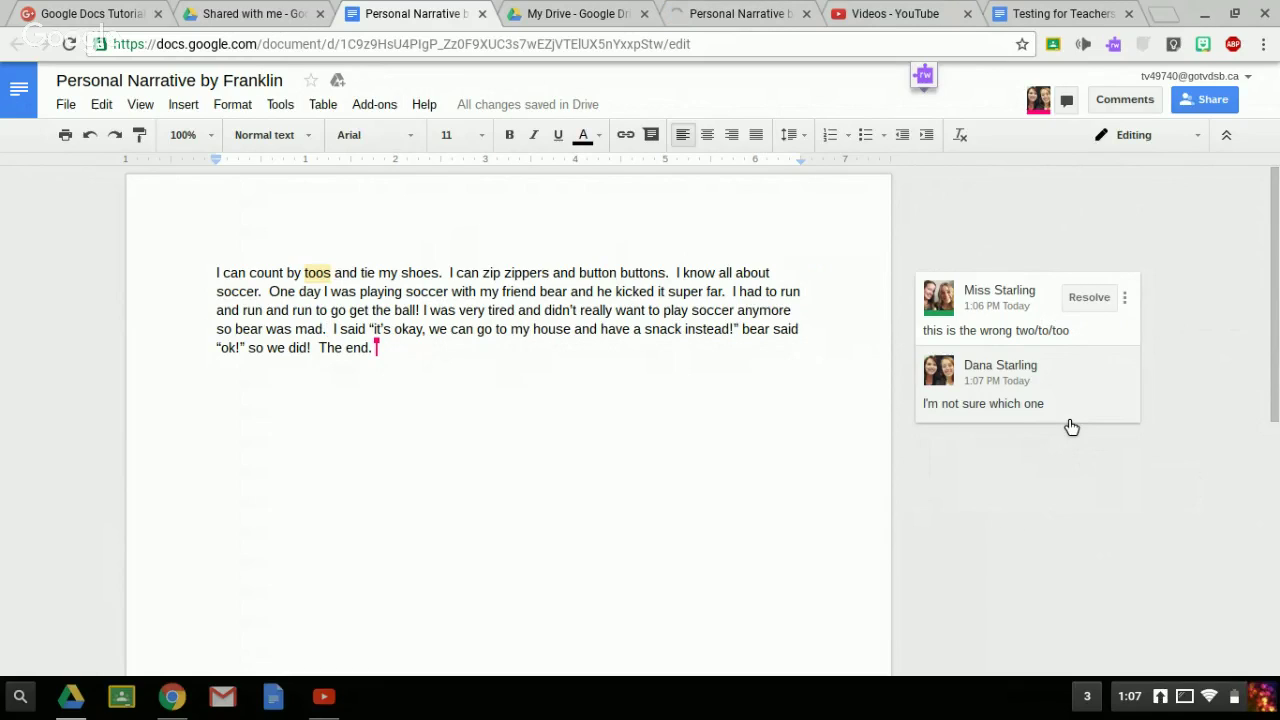
left_click(1128, 107)
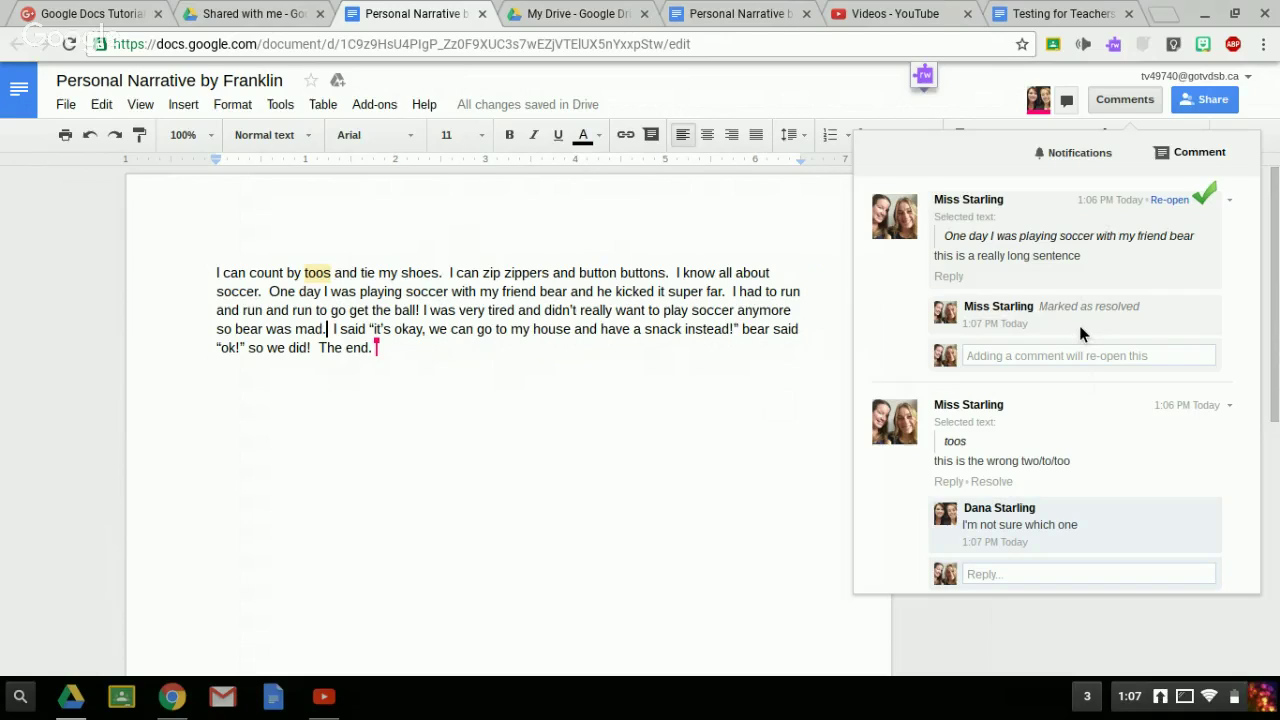
left_click(406, 367)
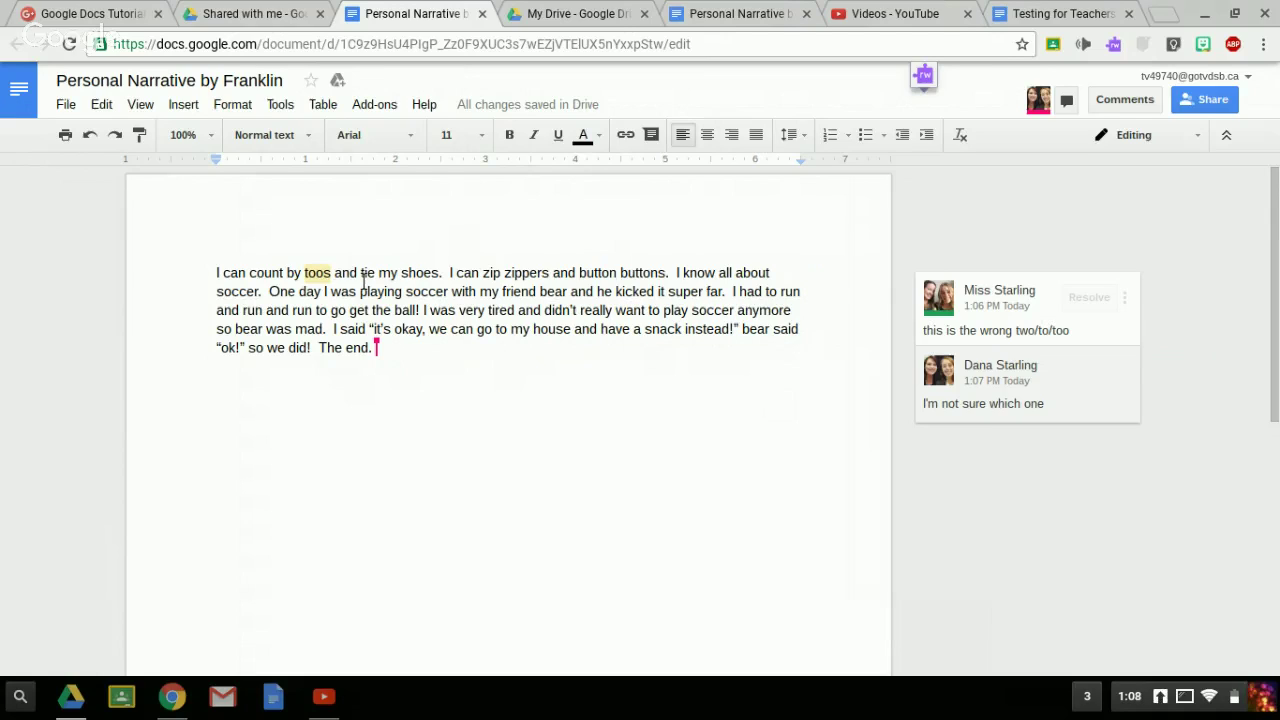
left_click(752, 15)
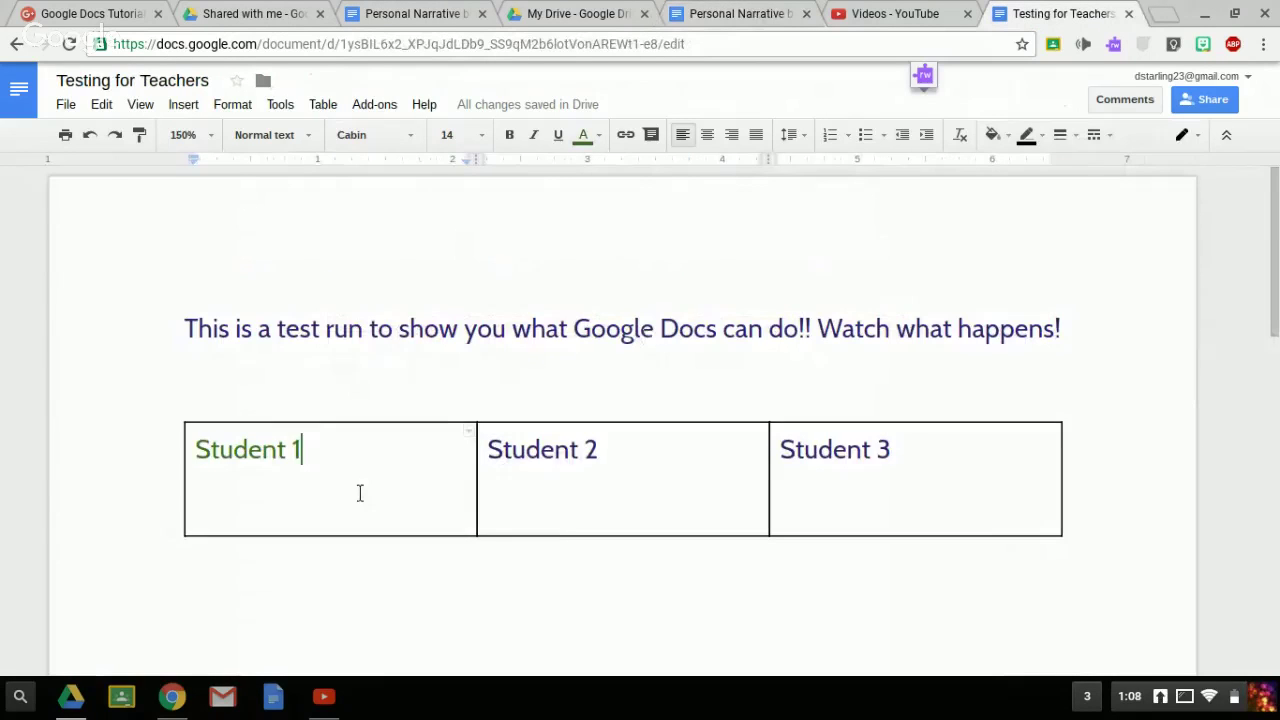